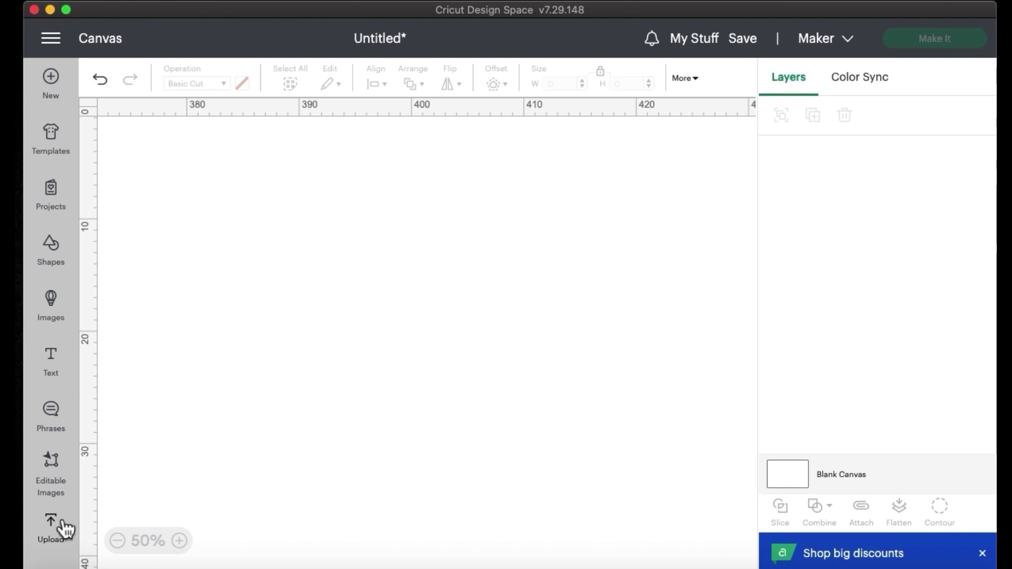
Open the image upload page and bring up the recent uploads.
{"action": "left_click", "coordinate": [61, 529]}
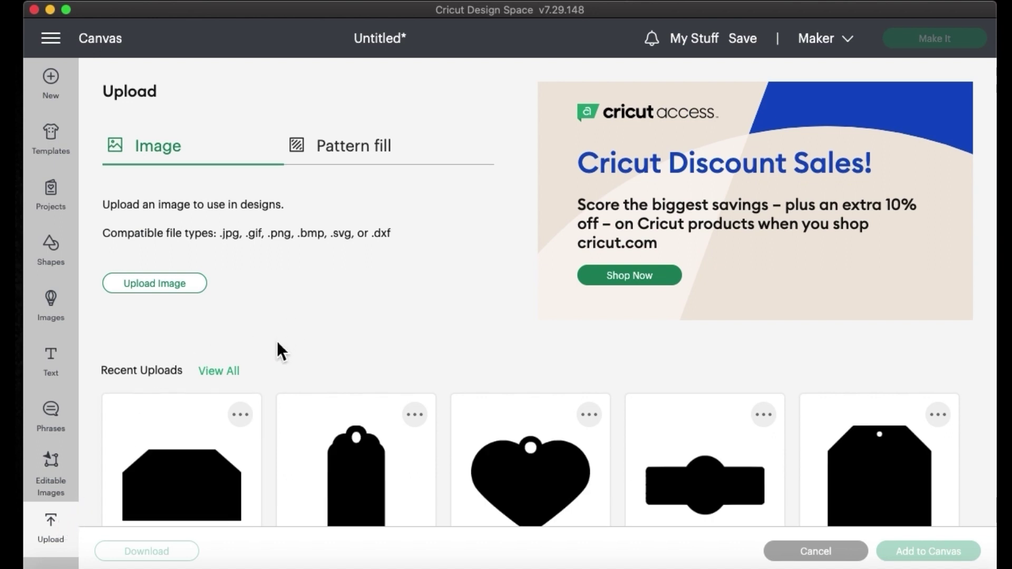
{"action": "scroll", "coordinate": [275, 345], "scroll_direction": "down", "scroll_amount": 3}
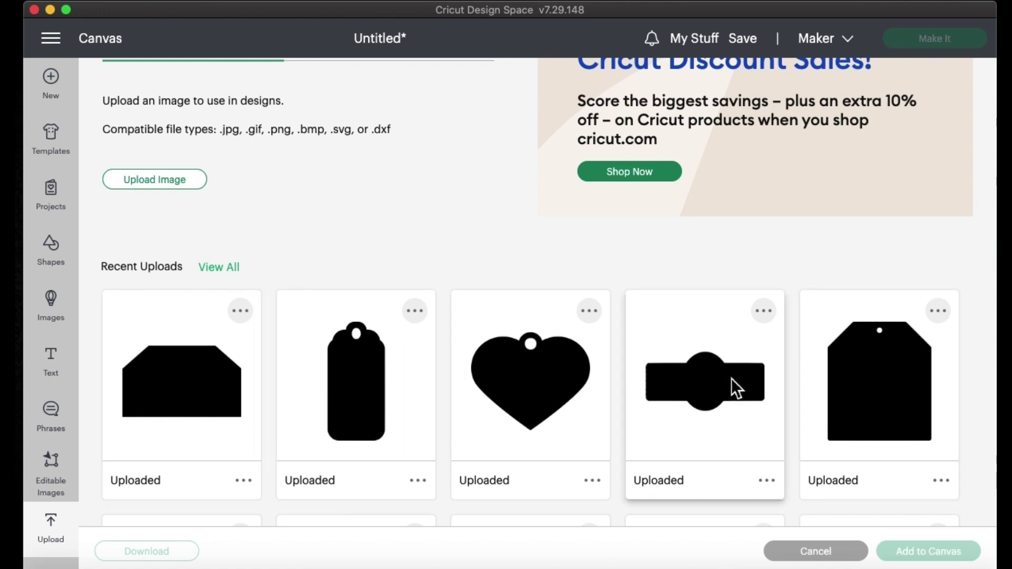
{"action": "scroll", "coordinate": [402, 332], "scroll_direction": "down", "scroll_amount": 1}
{"action": "scroll", "coordinate": [176, 195], "scroll_direction": "up", "scroll_amount": 2}
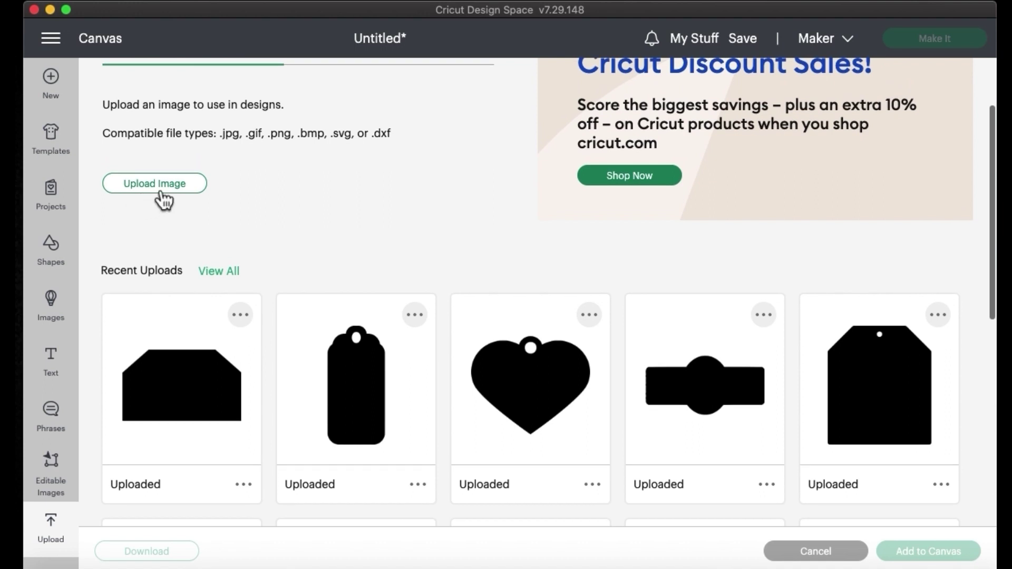
Start a new image upload and open Banner.png from the Tags folder on the Desktop.
{"action": "left_click", "coordinate": [163, 262]}
{"action": "left_click", "coordinate": [161, 188]}
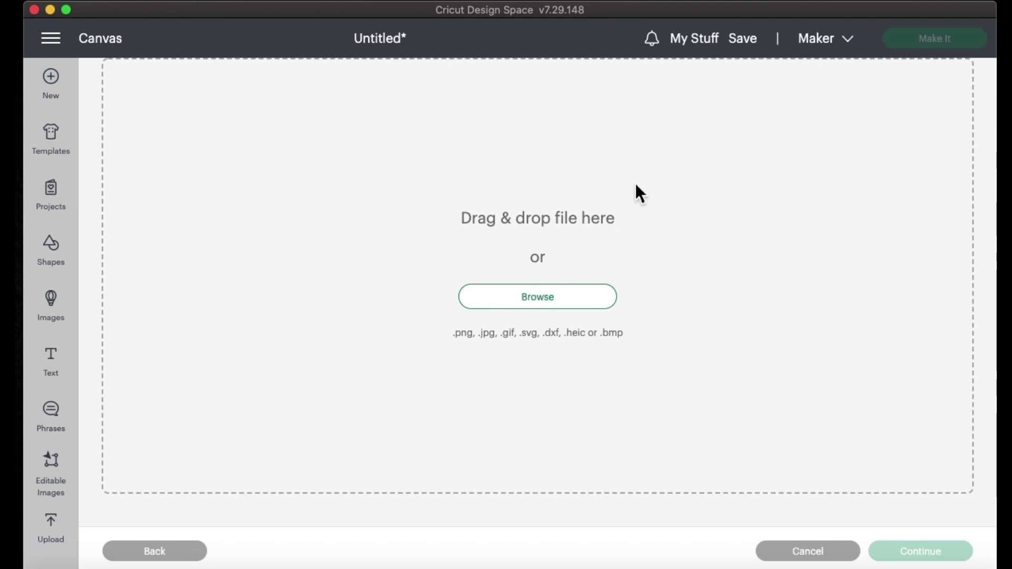
{"action": "left_click", "coordinate": [540, 299]}
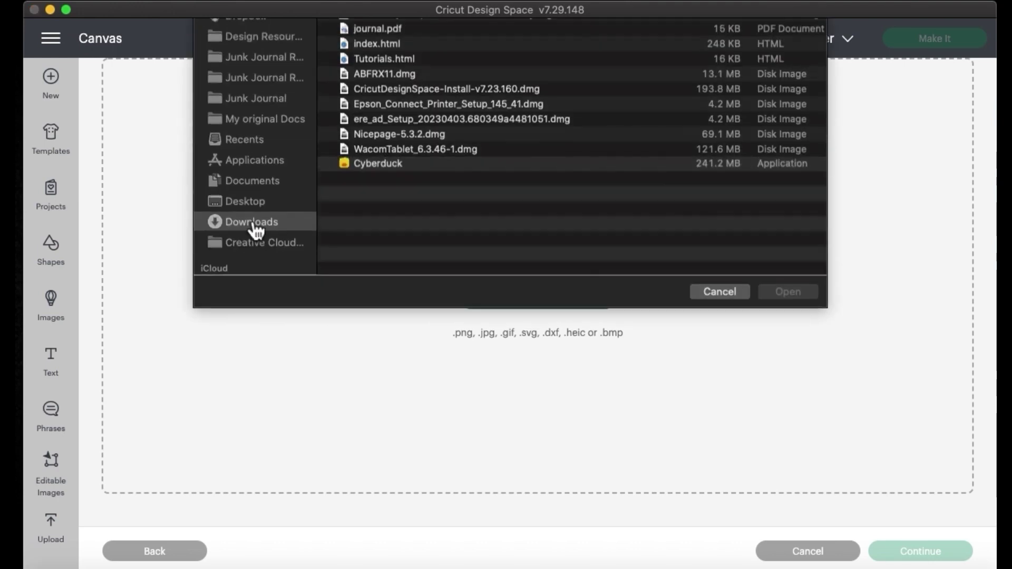
{"action": "left_click", "coordinate": [264, 267]}
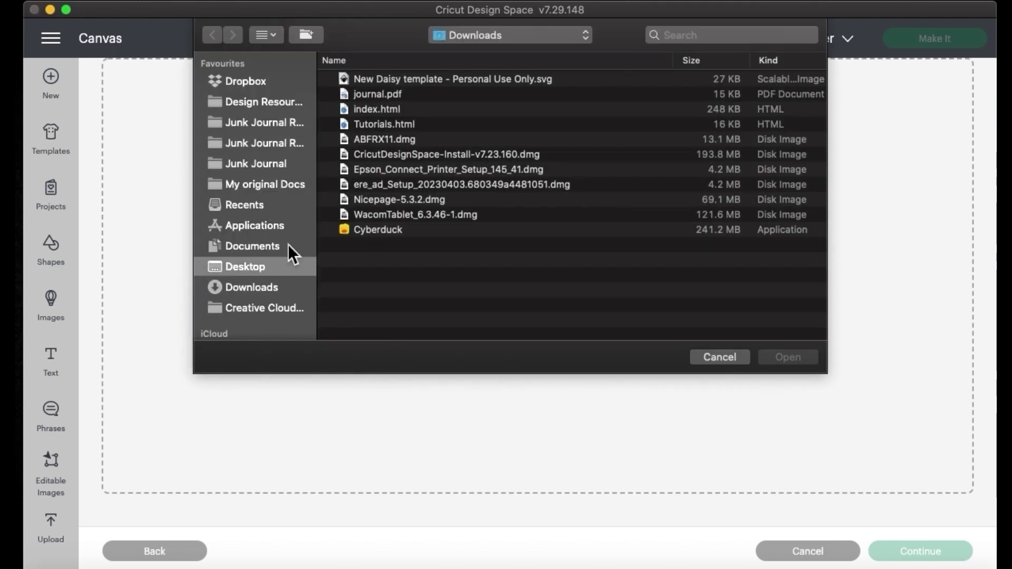
{"action": "double_click", "coordinate": [359, 125]}
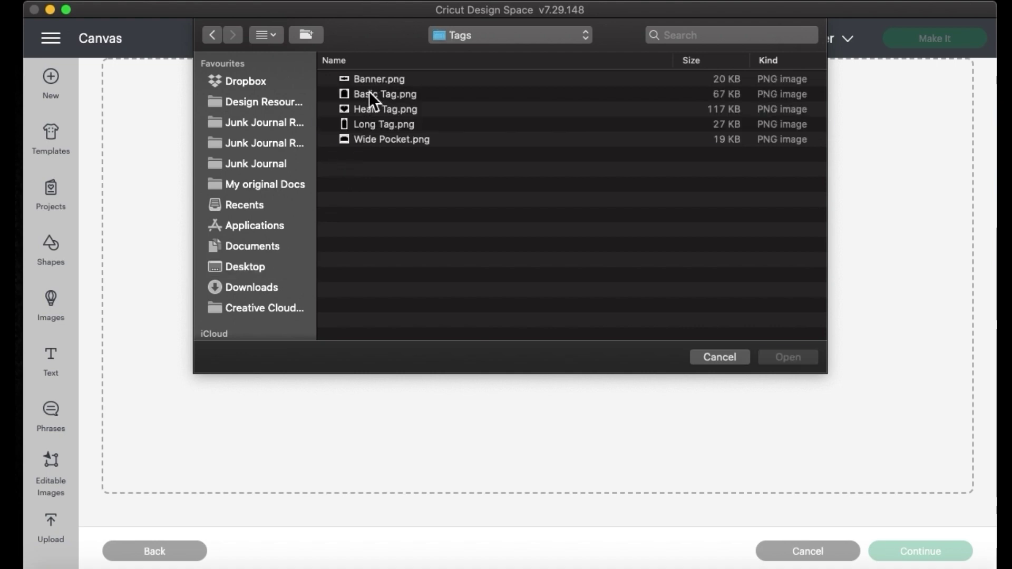
{"action": "left_click", "coordinate": [390, 81]}
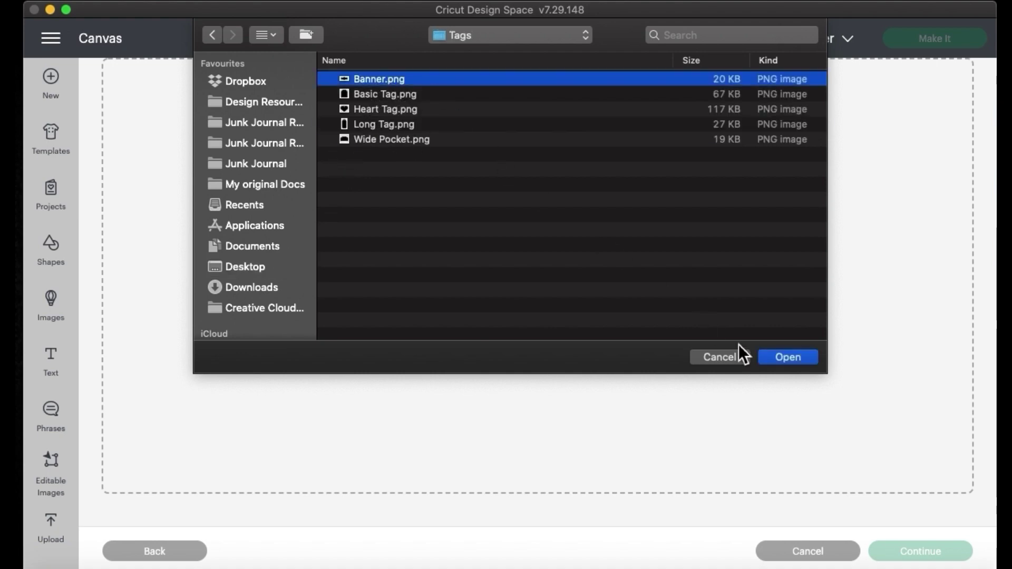
{"action": "left_click", "coordinate": [779, 356]}
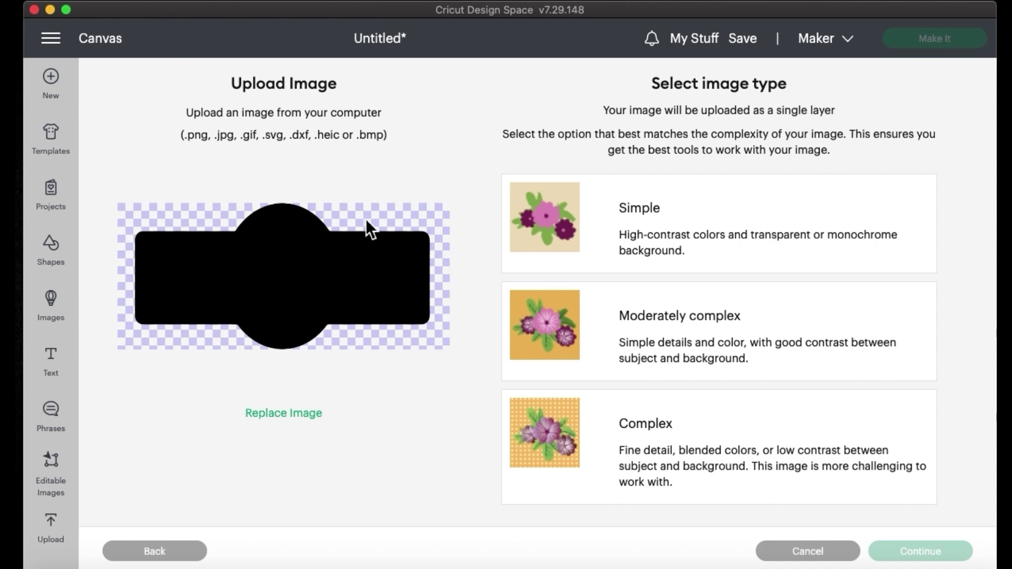
Set the banner's image type to Simple and accept it without removing any background.
{"action": "left_click", "coordinate": [607, 220]}
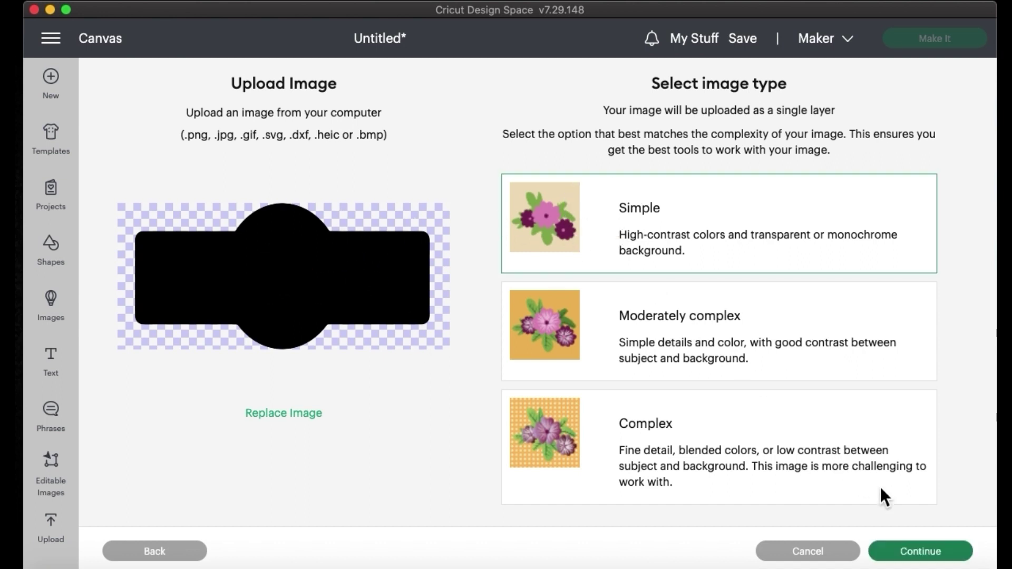
{"action": "left_click", "coordinate": [915, 550]}
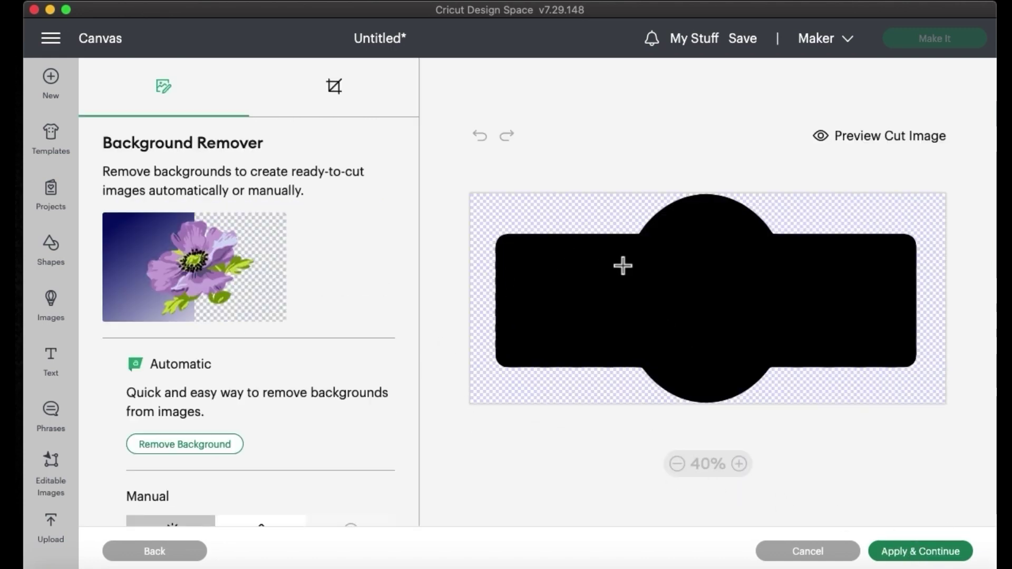
{"action": "left_click", "coordinate": [877, 555]}
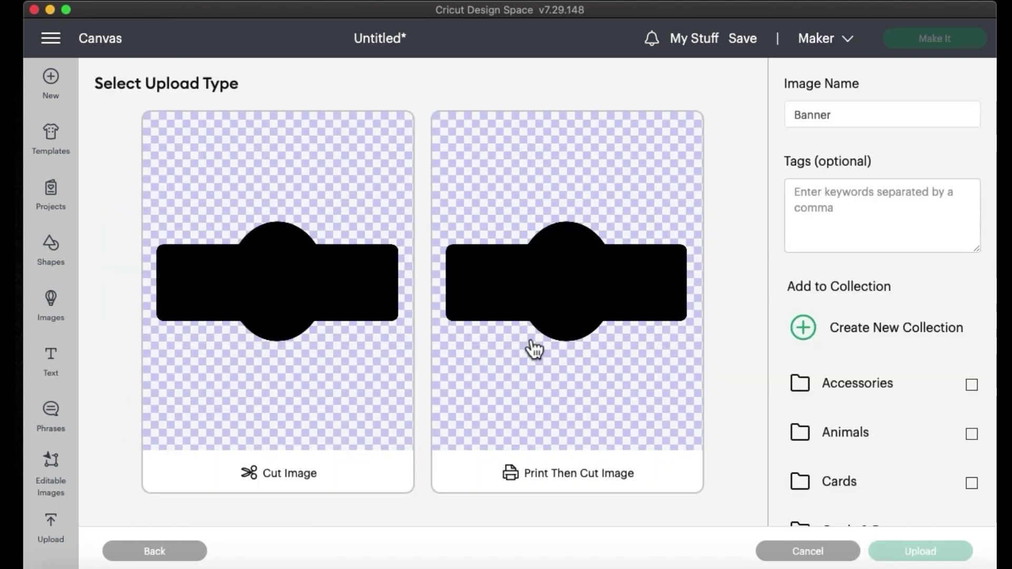
Upload the banner as a Cut Image, adding it to the Junk Journals and LABELS & TAGS collections.
{"action": "left_click", "coordinate": [305, 300]}
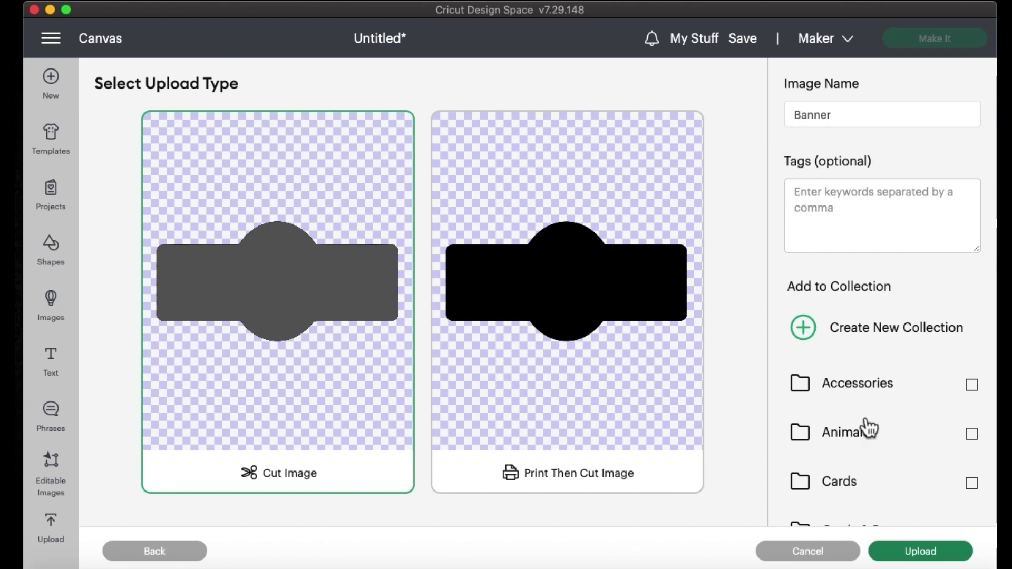
{"action": "scroll", "coordinate": [847, 445], "scroll_direction": "down", "scroll_amount": 4}
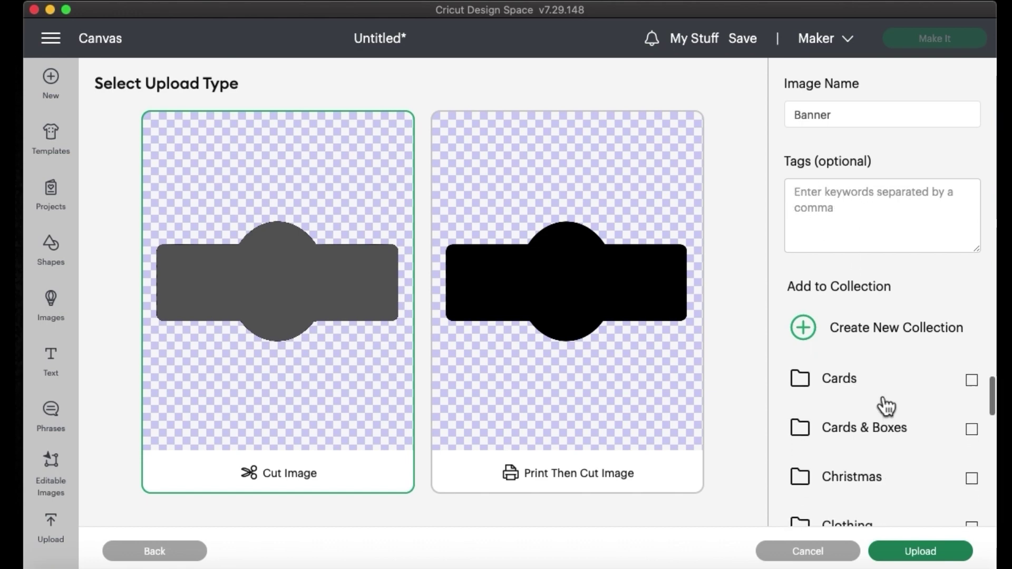
{"action": "scroll", "coordinate": [917, 451], "scroll_direction": "down", "scroll_amount": 7}
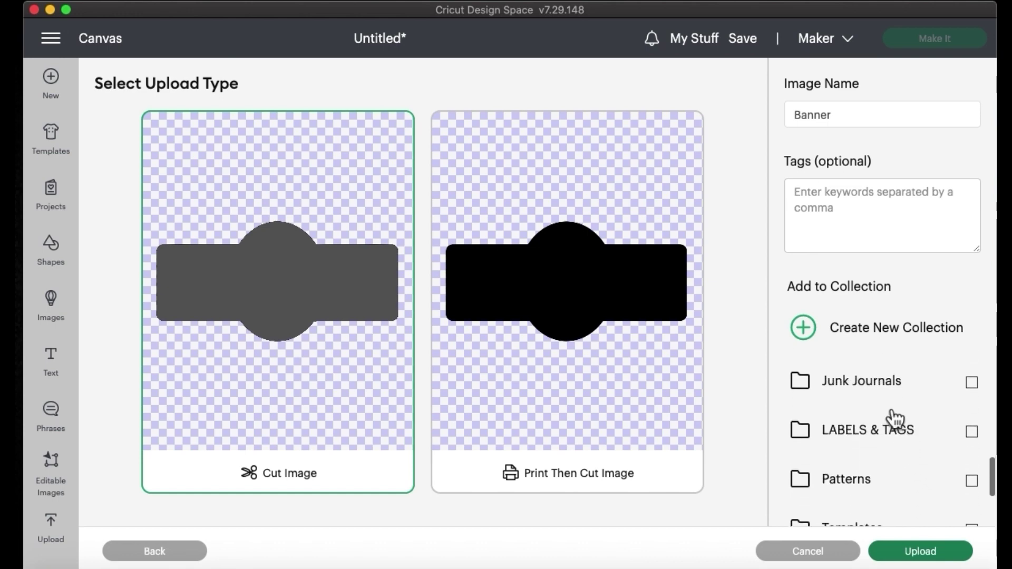
{"action": "left_click", "coordinate": [971, 382]}
{"action": "left_click", "coordinate": [972, 432]}
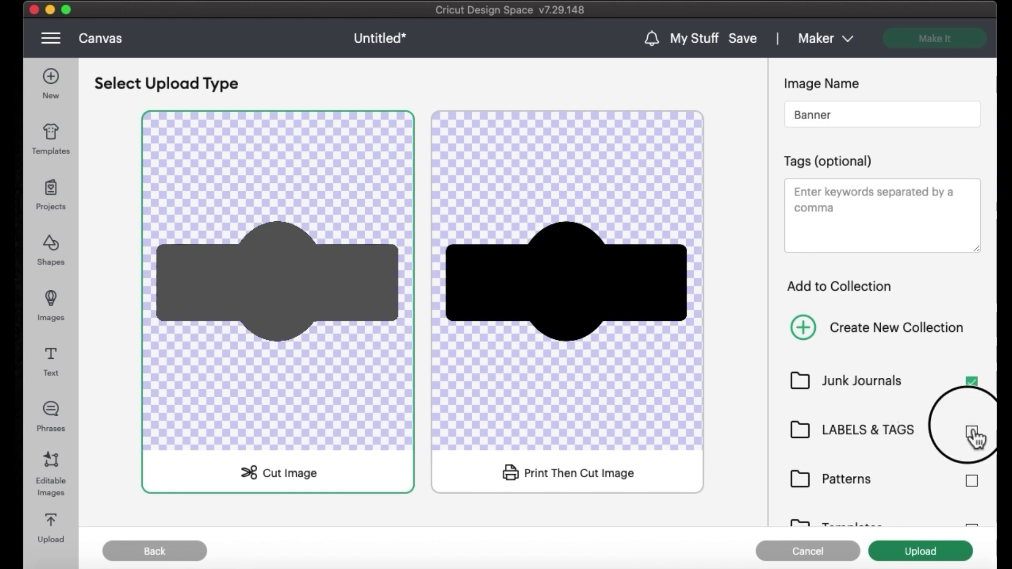
{"action": "left_click", "coordinate": [920, 550]}
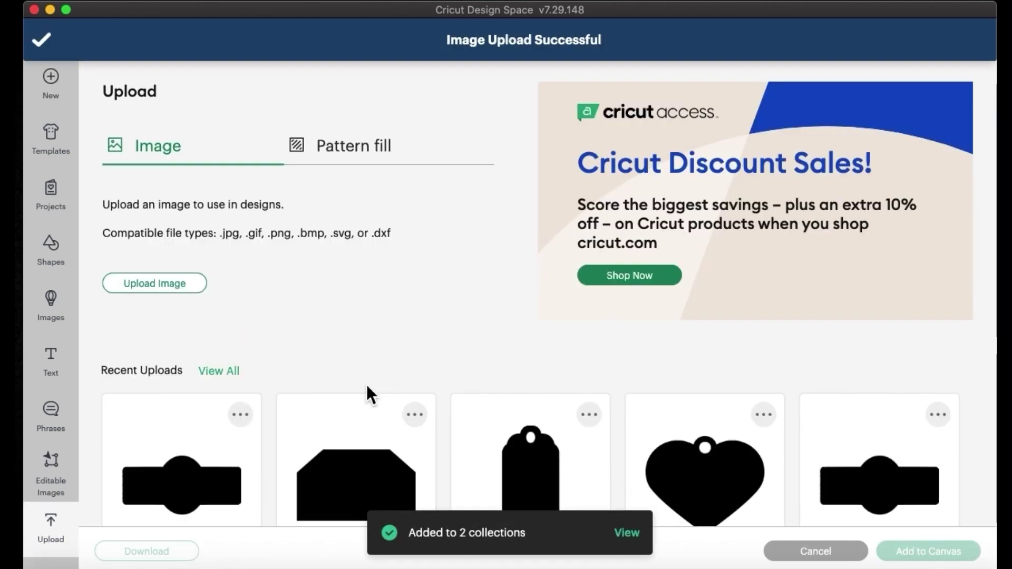
Delete the newly uploaded banner image from the recent uploads.
{"action": "left_click", "coordinate": [241, 417]}
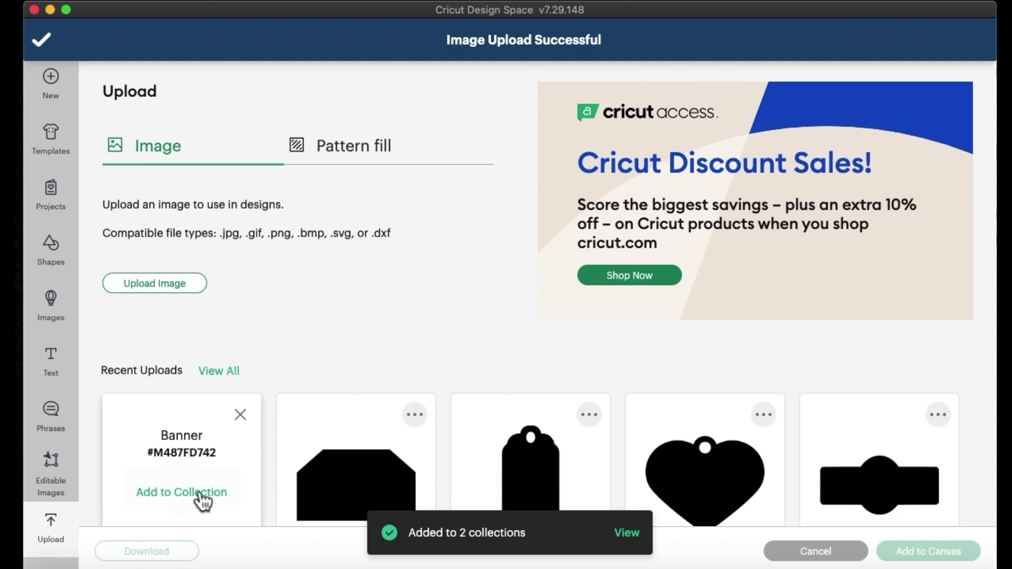
{"action": "scroll", "coordinate": [214, 435], "scroll_direction": "down", "scroll_amount": 3}
{"action": "left_click", "coordinate": [198, 448]}
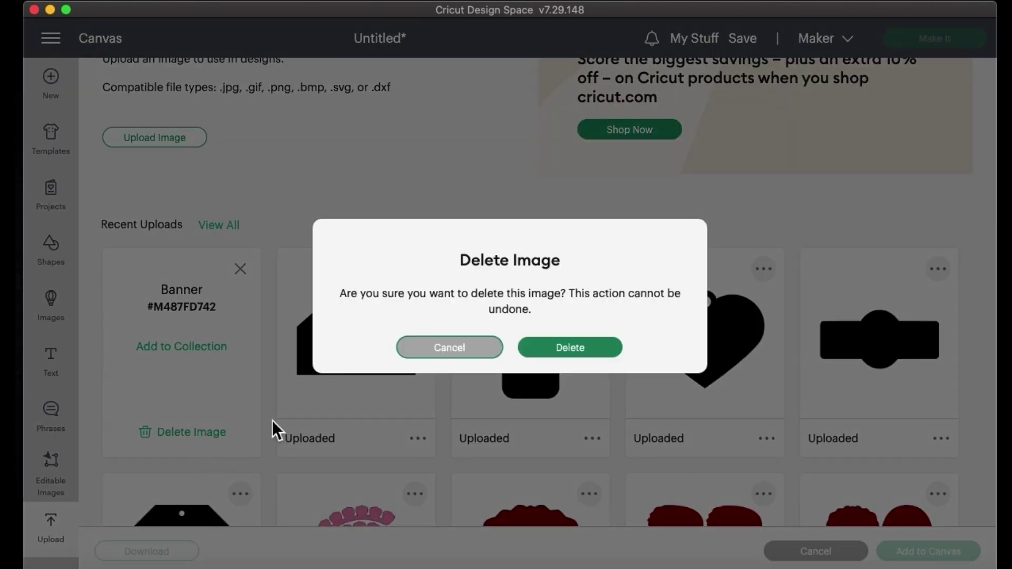
{"action": "left_click", "coordinate": [555, 358]}
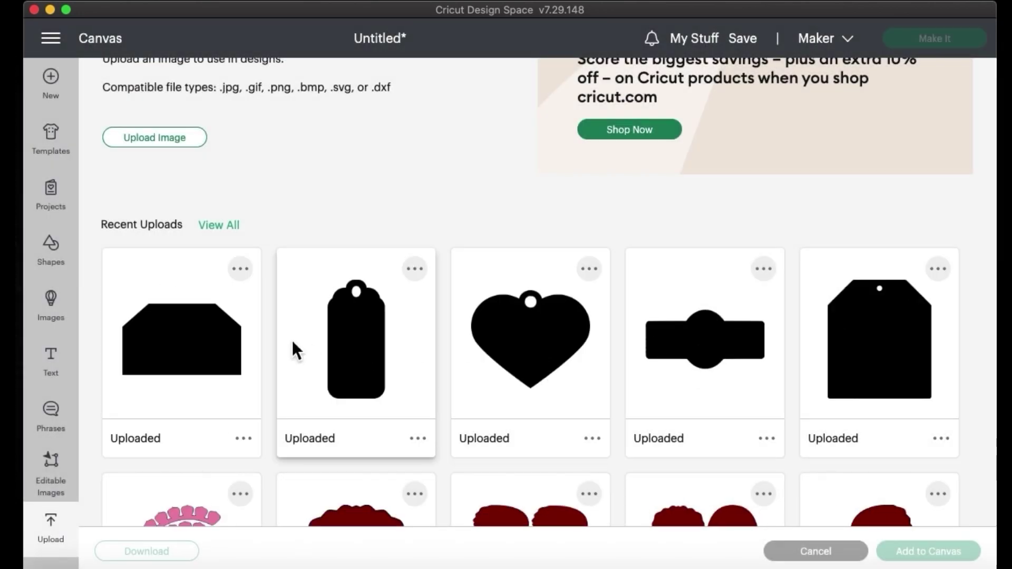
Add the uploaded wide pocket, long tag, heart tag, banner and basic tag images to the canvas.
{"action": "left_click", "coordinate": [216, 320]}
{"action": "left_click", "coordinate": [326, 319]}
{"action": "left_click", "coordinate": [492, 316]}
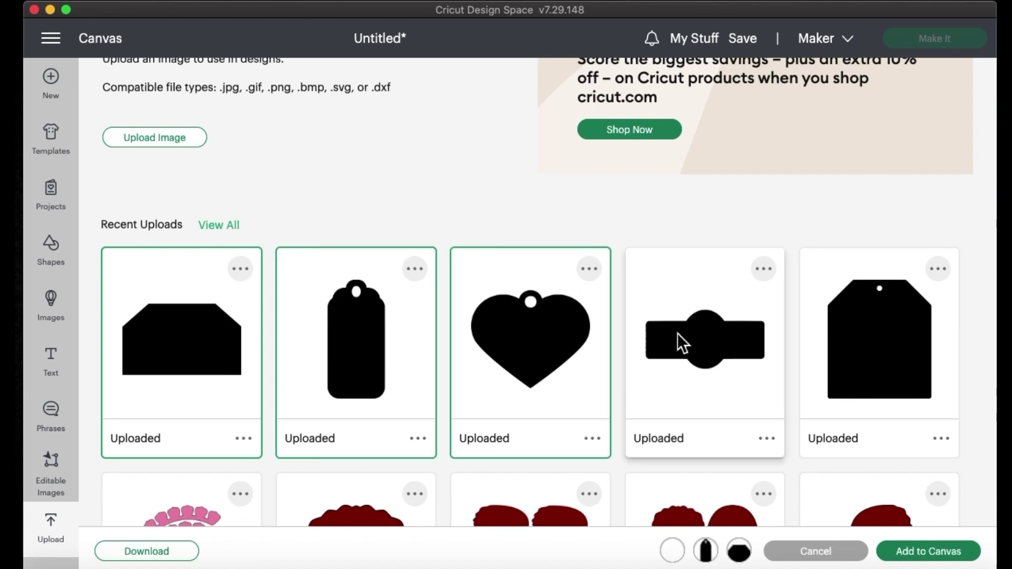
{"action": "left_click", "coordinate": [677, 334]}
{"action": "left_click", "coordinate": [835, 316]}
{"action": "left_click", "coordinate": [919, 557]}
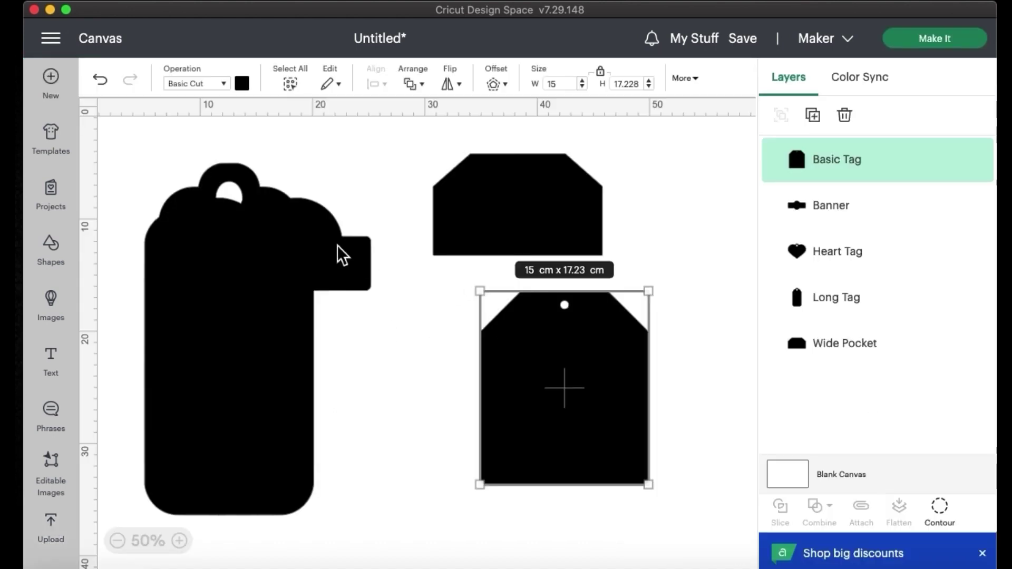
Separate the overlapping shapes by moving the banner, basic tag and heart tag to free areas of the canvas.
{"action": "left_click_drag", "start_coordinate": [338, 245], "coordinate": [451, 373]}
{"action": "left_click_drag", "start_coordinate": [535, 355], "coordinate": [630, 339]}
{"action": "left_click_drag", "start_coordinate": [378, 400], "coordinate": [430, 426]}
{"action": "left_click_drag", "start_coordinate": [309, 248], "coordinate": [355, 198]}
Set the long tag's height to 15 cm with proportions locked and place it below and left of the heart.
{"action": "left_click_drag", "start_coordinate": [272, 338], "coordinate": [262, 385]}
{"action": "left_click_drag", "start_coordinate": [615, 84], "coordinate": [657, 87]}
{"action": "type", "text": "15"}
{"action": "key", "text": "Return"}
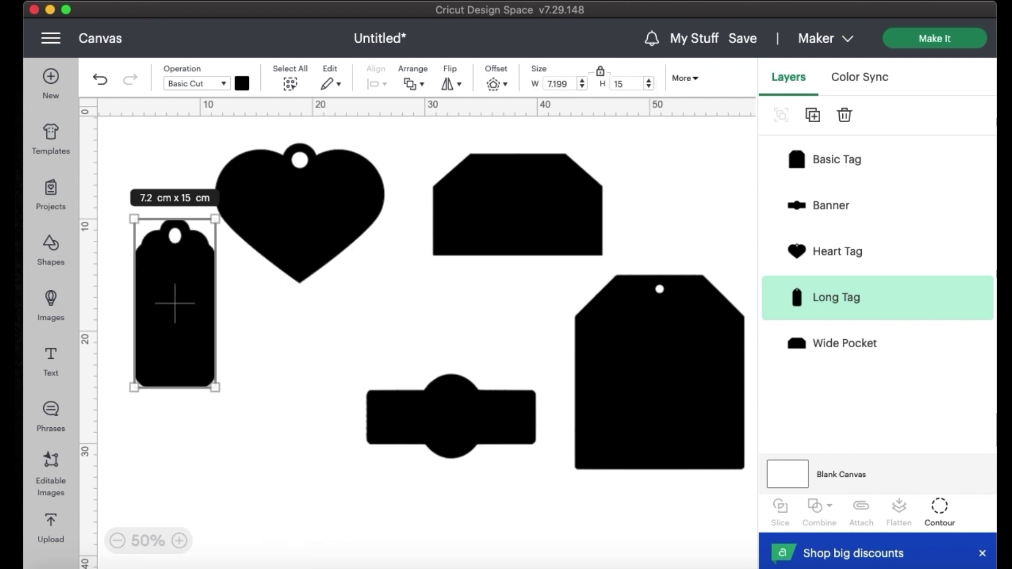
{"action": "left_click_drag", "start_coordinate": [197, 288], "coordinate": [202, 338]}
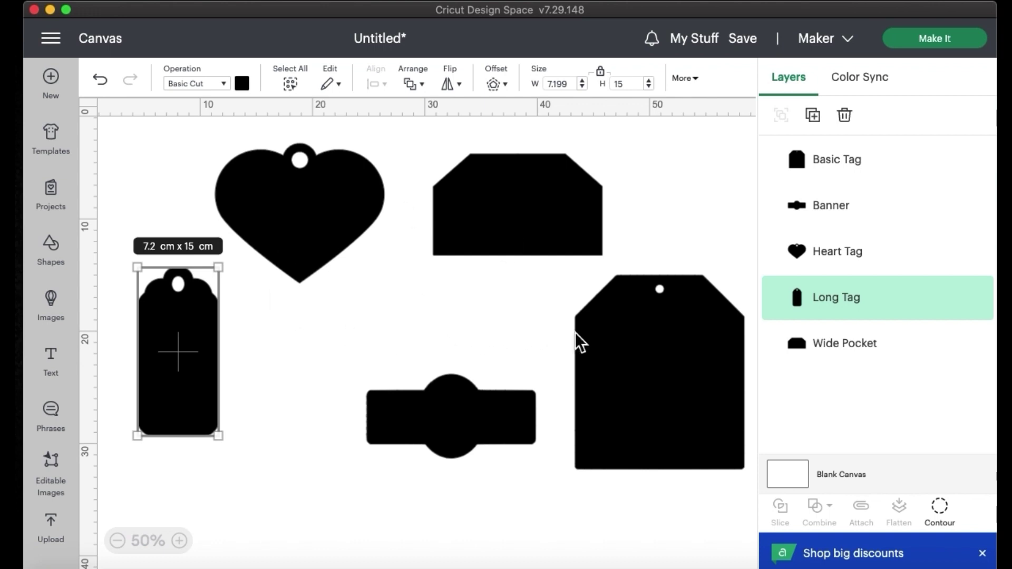
Rearrange the banner, wide pocket and basic tag, placing the basic tag just below the wide pocket.
{"action": "left_click_drag", "start_coordinate": [468, 390], "coordinate": [363, 407]}
{"action": "left_click_drag", "start_coordinate": [494, 203], "coordinate": [481, 176]}
{"action": "left_click_drag", "start_coordinate": [605, 317], "coordinate": [516, 305]}
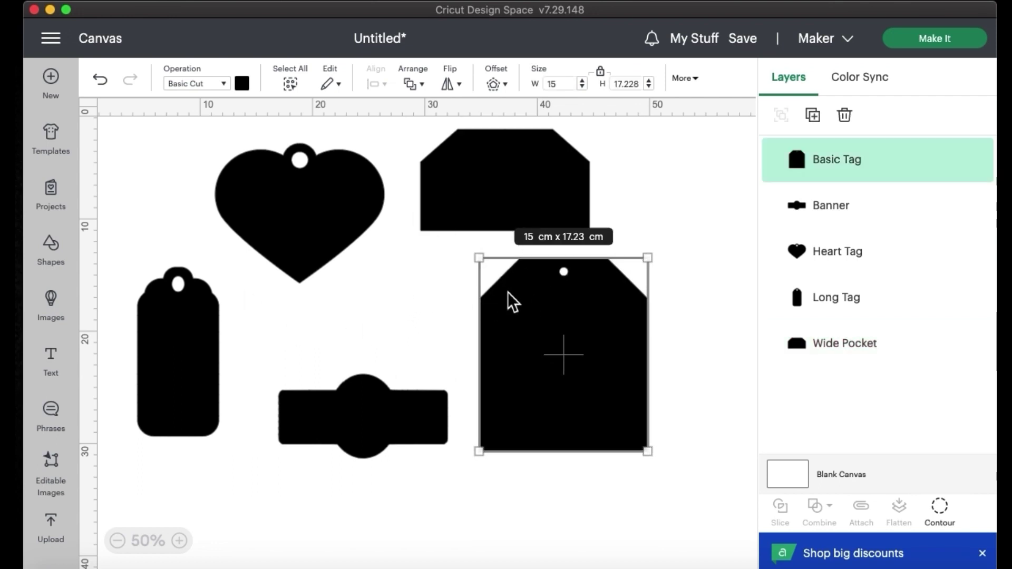
{"action": "left_click_drag", "start_coordinate": [511, 311], "coordinate": [543, 326]}
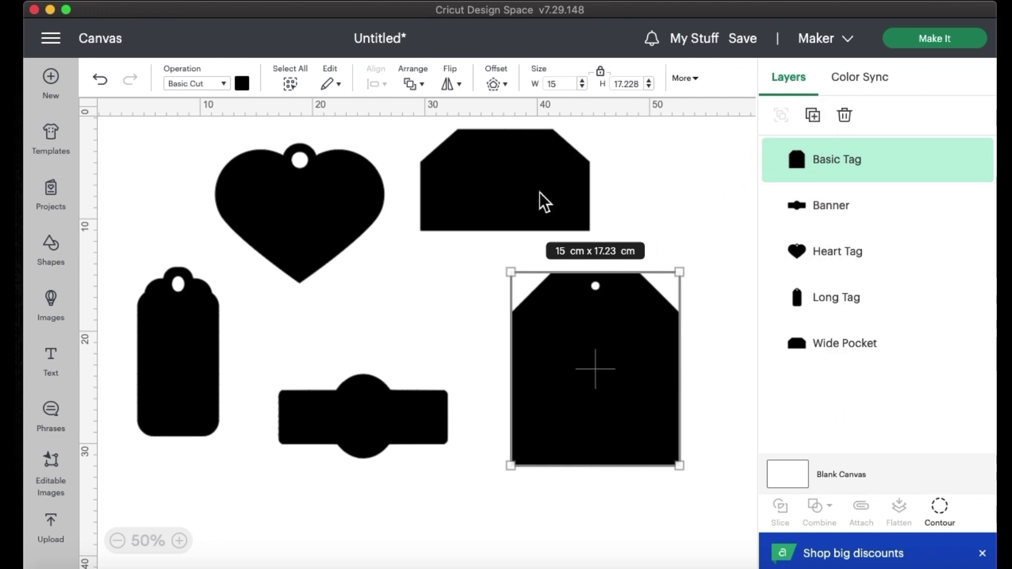
{"action": "left_click_drag", "start_coordinate": [561, 333], "coordinate": [527, 311]}
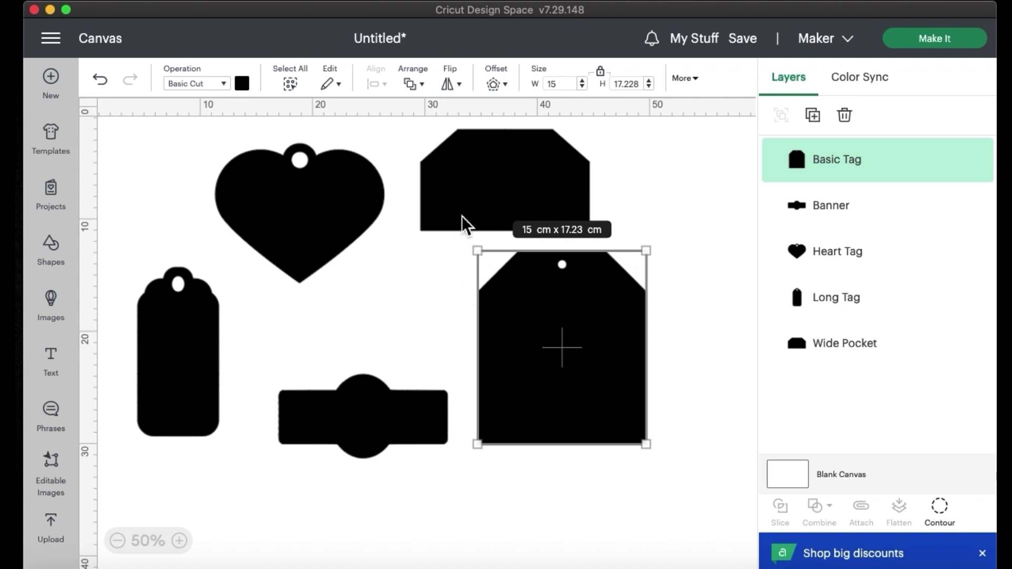
Change the wide pocket's material color to bright red.
{"action": "left_click", "coordinate": [496, 182]}
{"action": "left_click", "coordinate": [243, 84]}
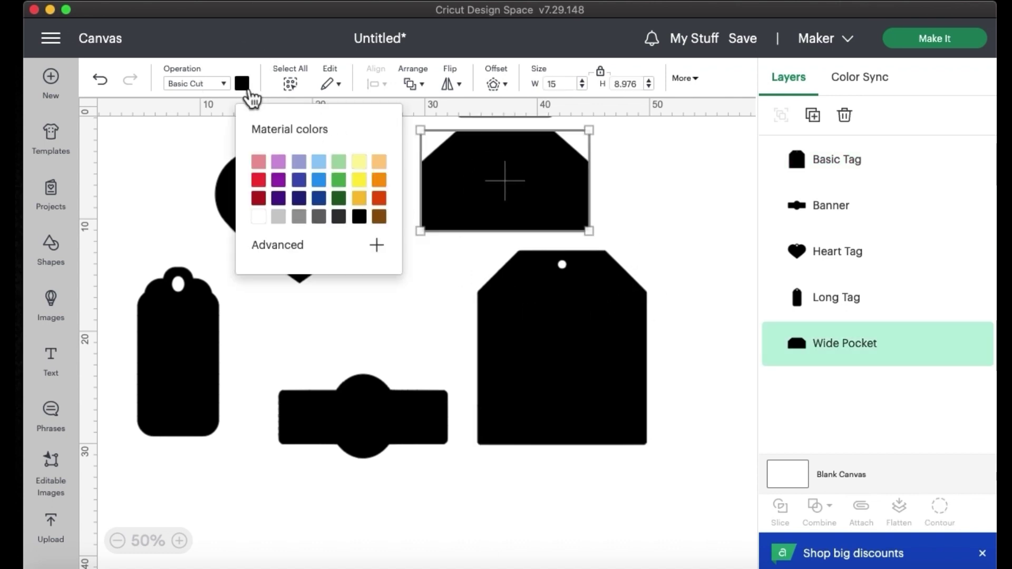
{"action": "left_click", "coordinate": [260, 181]}
{"action": "left_click", "coordinate": [456, 180]}
Set the basic tag's width to 8 cm with its proportions locked.
{"action": "left_click", "coordinate": [517, 261]}
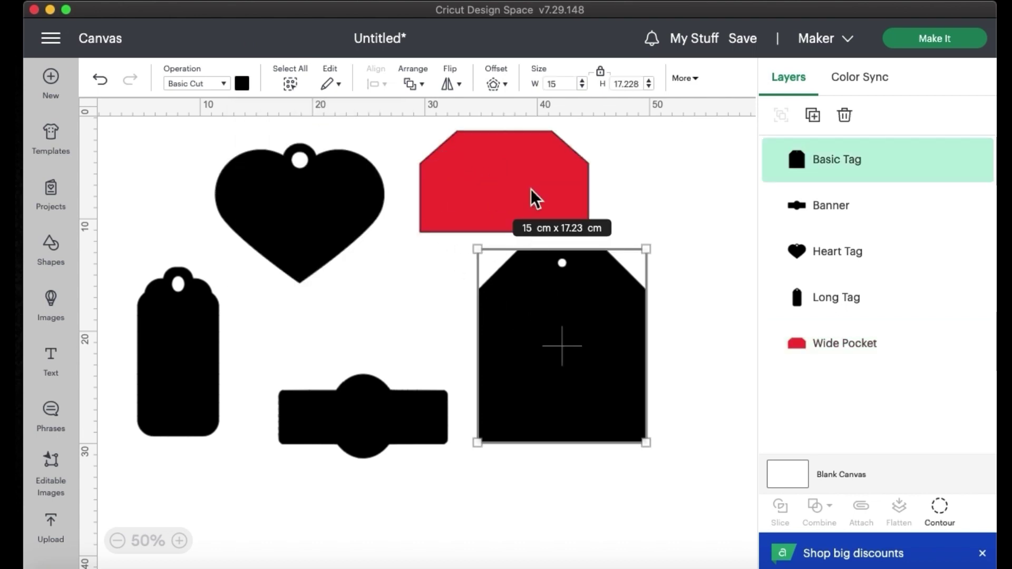
{"action": "left_click", "coordinate": [562, 85]}
{"action": "left_click_drag", "start_coordinate": [562, 86], "coordinate": [540, 81]}
{"action": "type", "text": "8"}
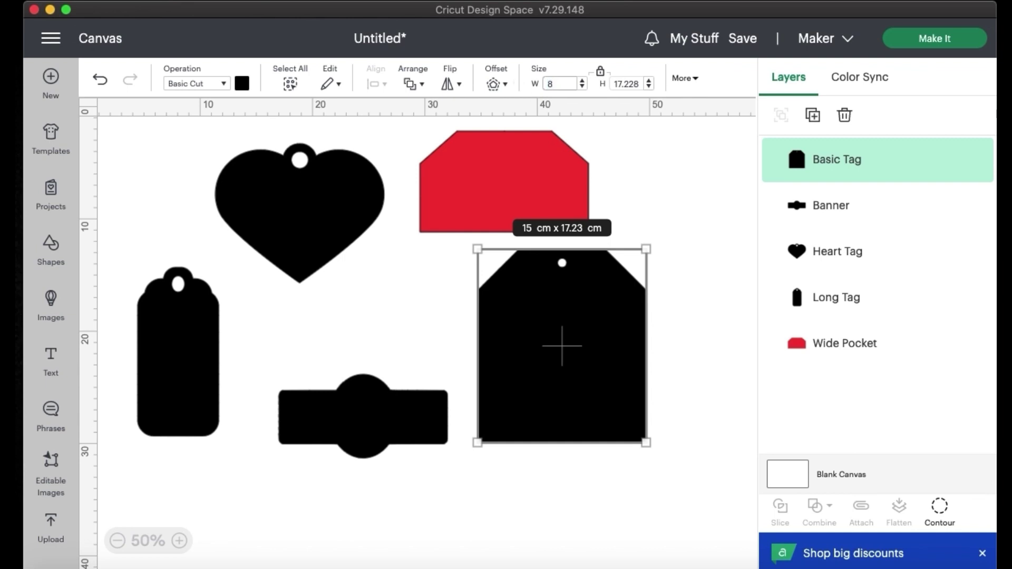
{"action": "key", "text": "Return"}
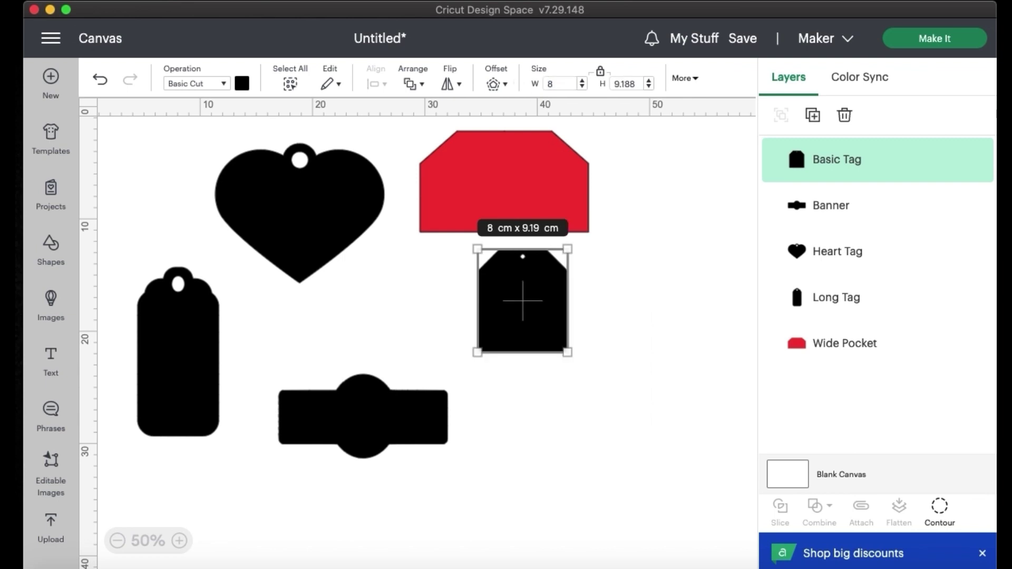
Move the red wide pocket down so that it overlaps the basic tag, with their lower edges roughly level.
{"action": "left_click", "coordinate": [180, 541]}
{"action": "left_click", "coordinate": [180, 542]}
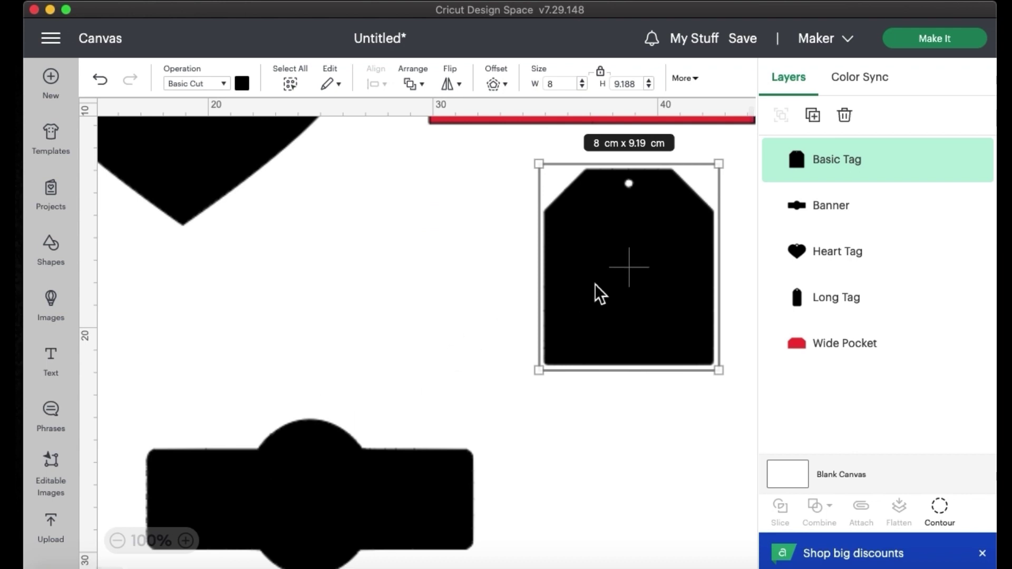
{"action": "left_click", "coordinate": [494, 225]}
{"action": "left_click_drag", "start_coordinate": [489, 209], "coordinate": [395, 360]}
{"action": "left_click", "coordinate": [467, 207]}
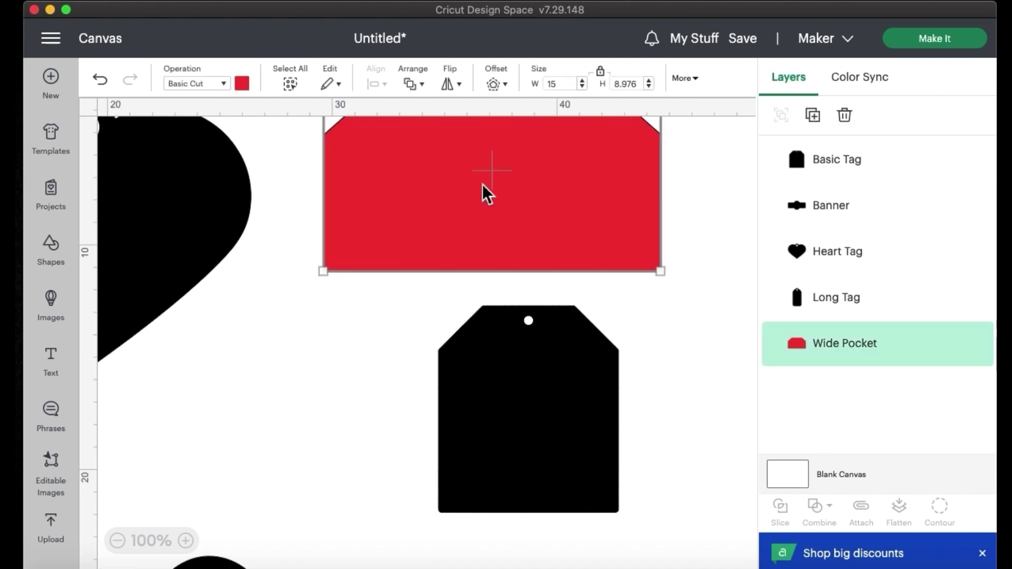
{"action": "left_click_drag", "start_coordinate": [489, 176], "coordinate": [543, 357]}
{"action": "left_click_drag", "start_coordinate": [585, 422], "coordinate": [595, 426]}
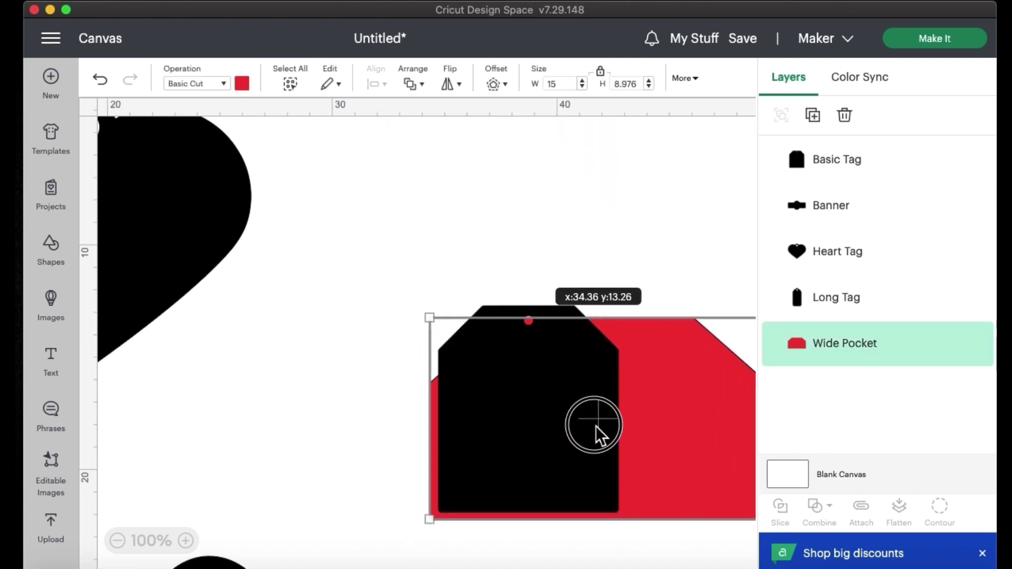
Bring the red wide pocket to the front, above the basic tag.
{"action": "left_click", "coordinate": [415, 86]}
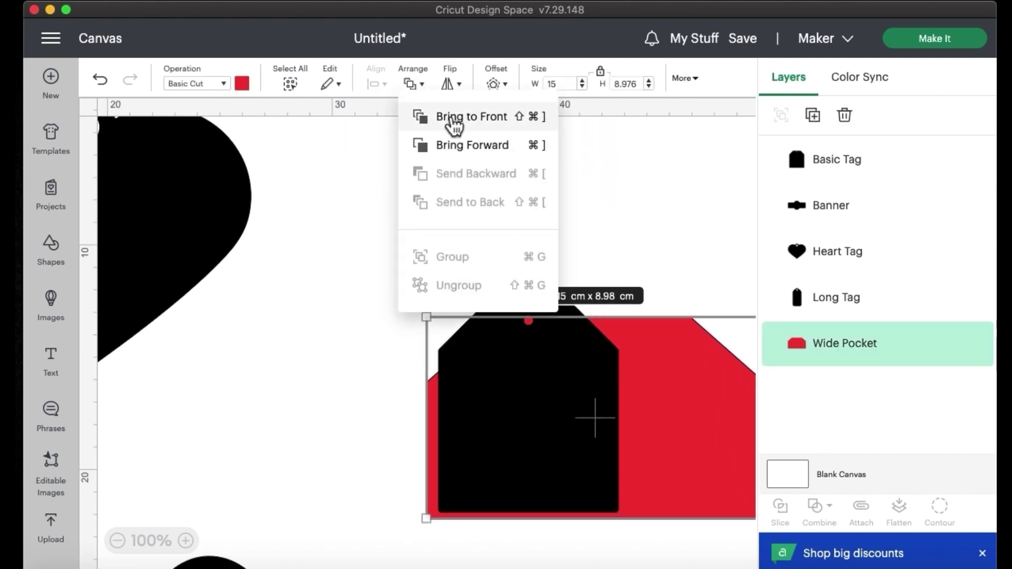
{"action": "left_click", "coordinate": [422, 116]}
{"action": "left_click_drag", "start_coordinate": [426, 317], "coordinate": [571, 428]}
Set the wide pocket's width to 8 cm and align it flush with the basic tag's sides and lower edge.
{"action": "left_click", "coordinate": [572, 83]}
{"action": "type", "text": "8"}
{"action": "key", "text": "Return"}
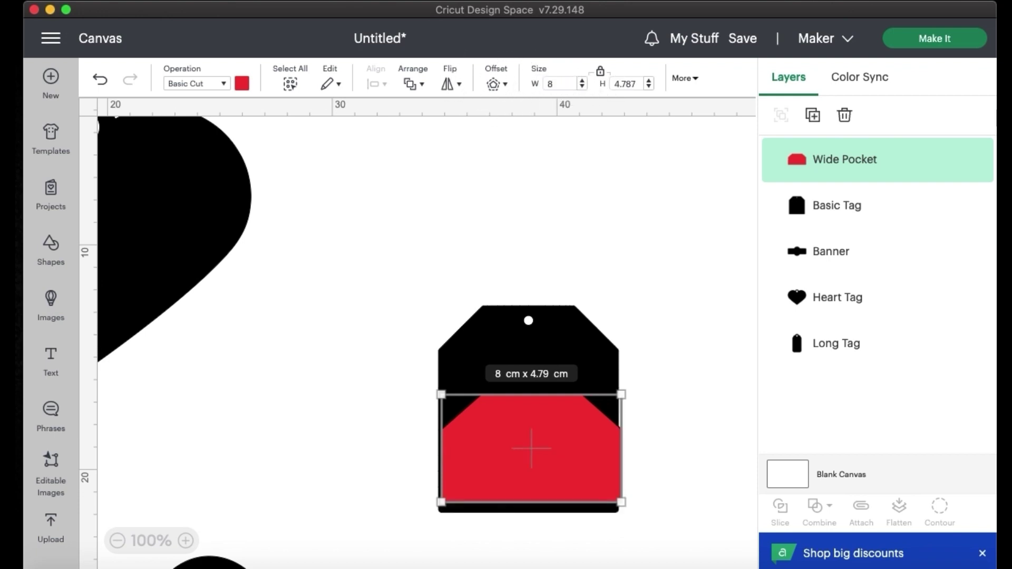
{"action": "left_click_drag", "start_coordinate": [575, 447], "coordinate": [572, 457]}
{"action": "left_click", "coordinate": [647, 422]}
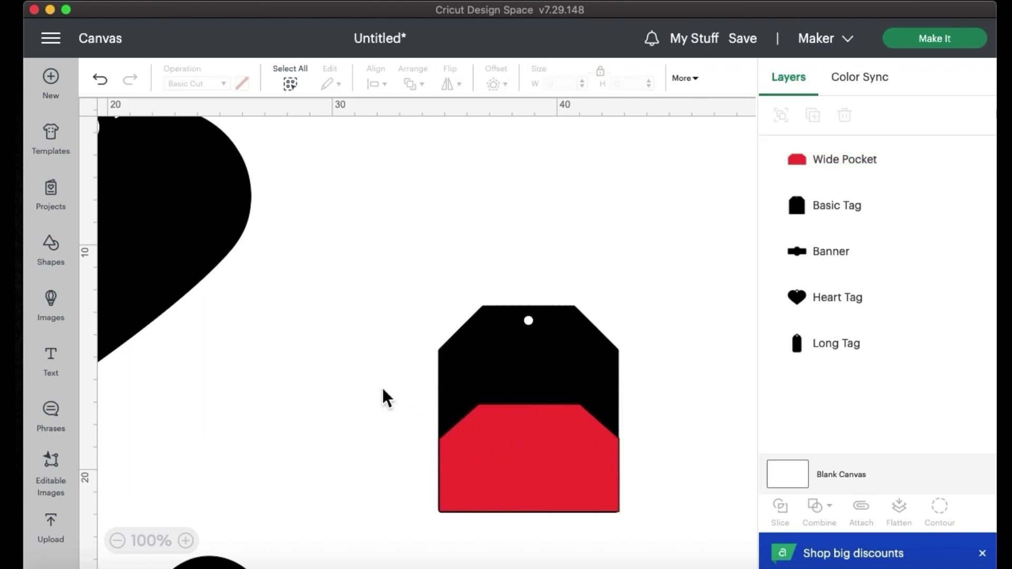
Move the banner close to the basic tag and set its width to 7 cm.
{"action": "scroll", "coordinate": [381, 387], "scroll_direction": "down", "scroll_amount": 5}
{"action": "left_click_drag", "start_coordinate": [251, 493], "coordinate": [456, 423]}
{"action": "left_click_drag", "start_coordinate": [561, 87], "coordinate": [524, 85]}
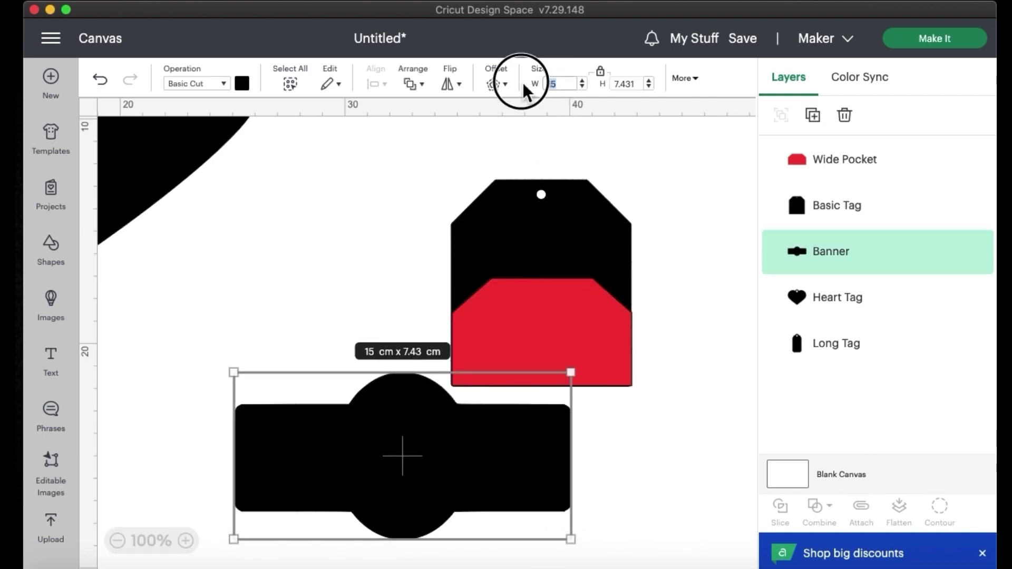
{"action": "type", "text": "7"}
{"action": "key", "text": "Return"}
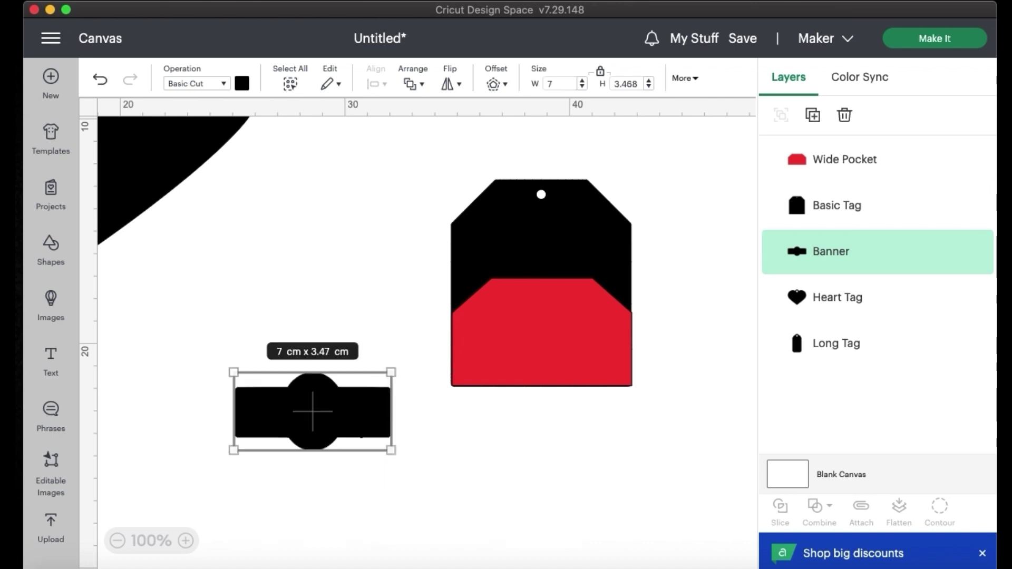
Bring the banner to the front and center it on the red wide pocket.
{"action": "left_click_drag", "start_coordinate": [313, 415], "coordinate": [427, 358]}
{"action": "left_click", "coordinate": [416, 84]}
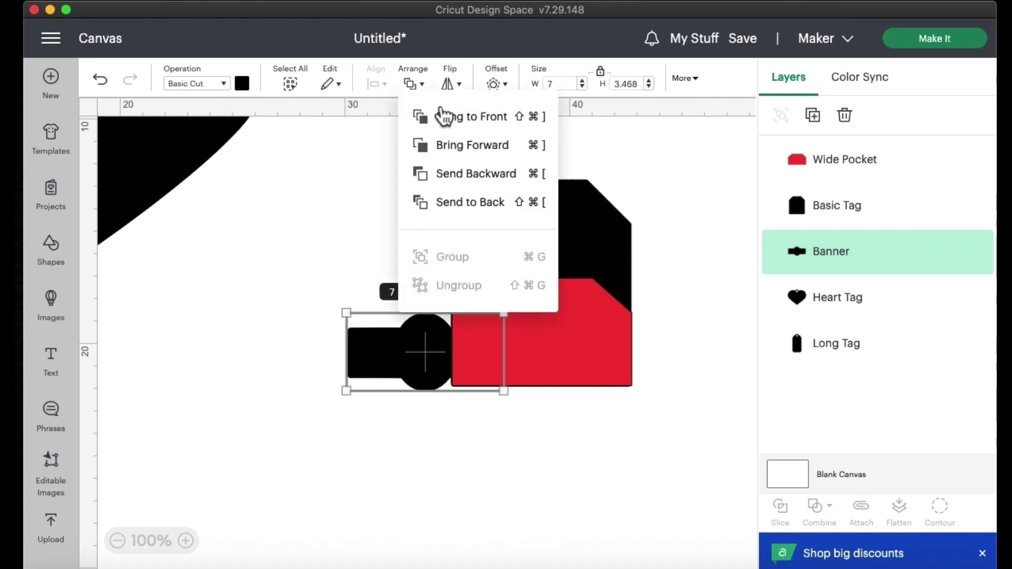
{"action": "left_click", "coordinate": [447, 116]}
{"action": "left_click_drag", "start_coordinate": [411, 343], "coordinate": [533, 340]}
{"action": "left_click", "coordinate": [551, 416]}
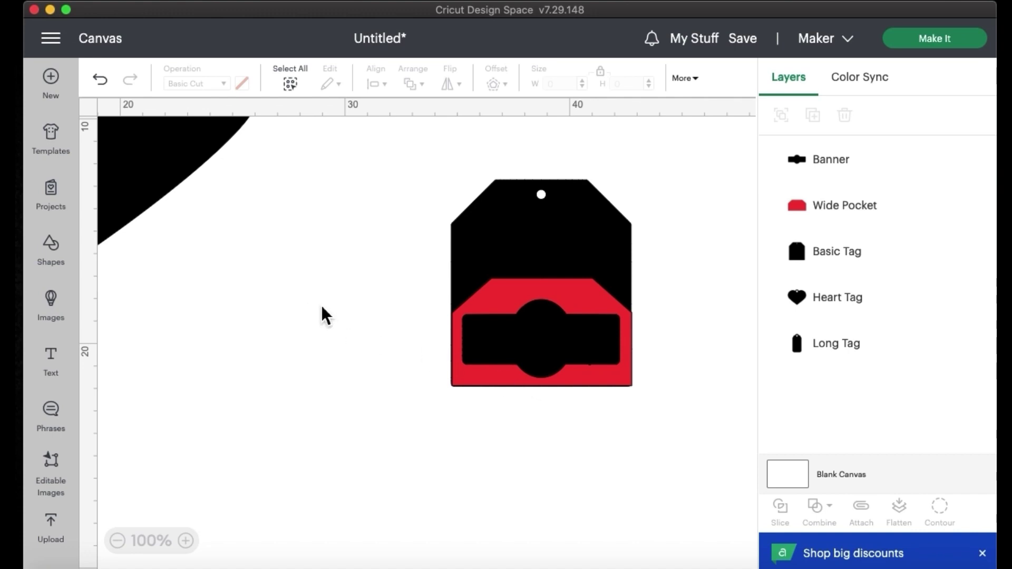
Reposition the long tag and heart tag beside the basic tag assembly, with the heart above the long tag.
{"action": "left_click", "coordinate": [119, 541]}
{"action": "left_click", "coordinate": [119, 542]}
{"action": "left_click_drag", "start_coordinate": [178, 364], "coordinate": [369, 366]}
{"action": "left_click_drag", "start_coordinate": [251, 245], "coordinate": [216, 267]}
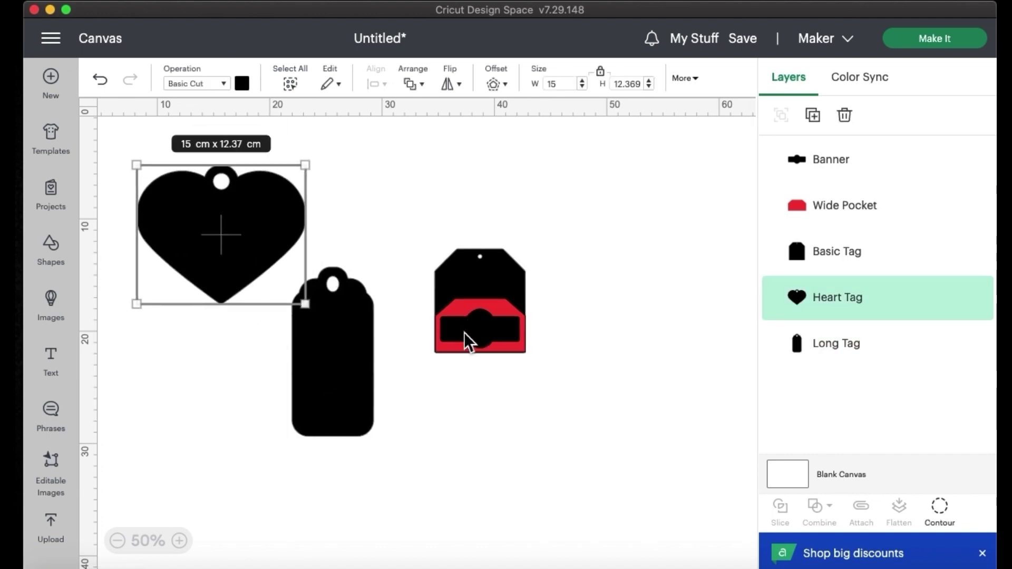
Take the basic tag assembly apart, placing the banner to its right and the wide pocket below it.
{"action": "left_click_drag", "start_coordinate": [482, 327], "coordinate": [583, 311]}
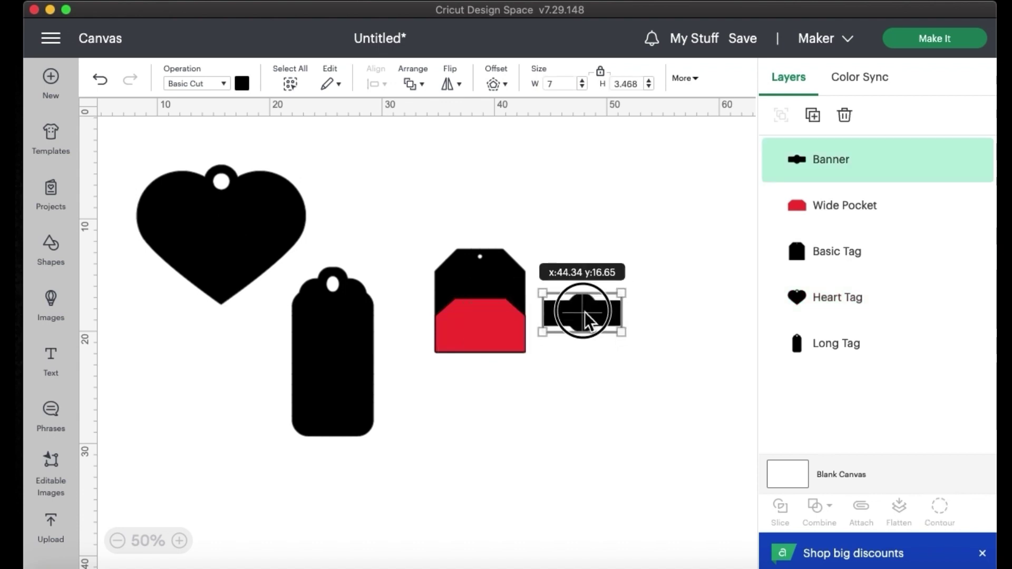
{"action": "left_click", "coordinate": [460, 332]}
{"action": "left_click_drag", "start_coordinate": [479, 323], "coordinate": [467, 417]}
Duplicate the red wide pocket and place the copy so it overlaps the lower left part of the long tag.
{"action": "left_click", "coordinate": [813, 126]}
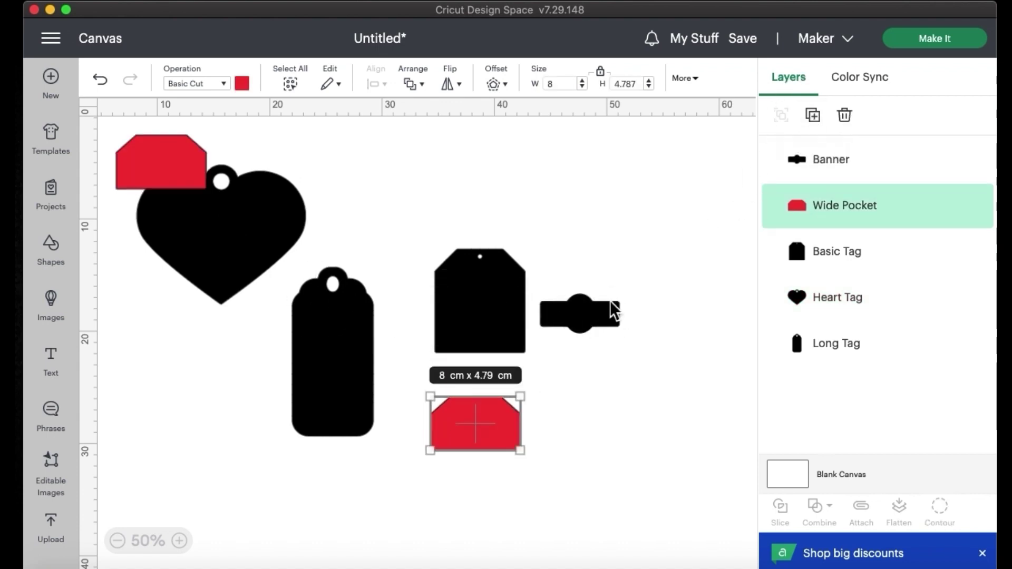
{"action": "left_click_drag", "start_coordinate": [184, 167], "coordinate": [291, 395]}
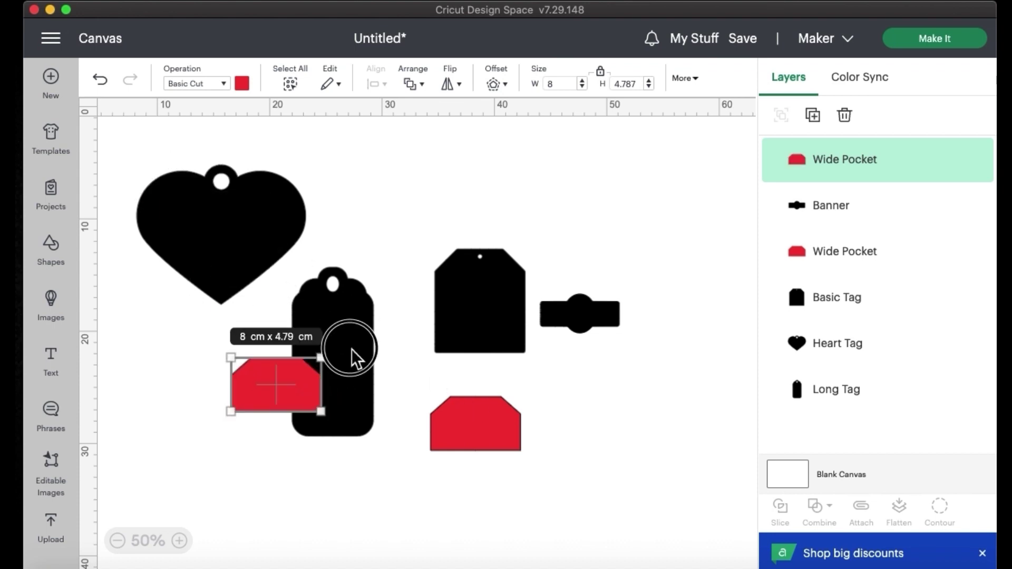
Set the long tag's width to 7 cm.
{"action": "left_click", "coordinate": [352, 349]}
{"action": "left_click", "coordinate": [543, 84]}
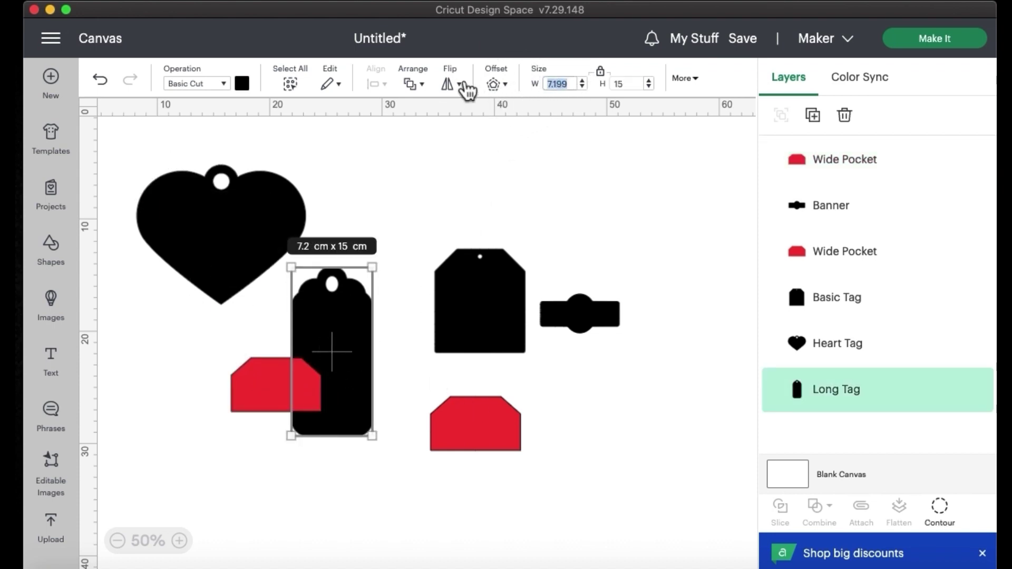
{"action": "type", "text": "7"}
{"action": "key", "text": "Return"}
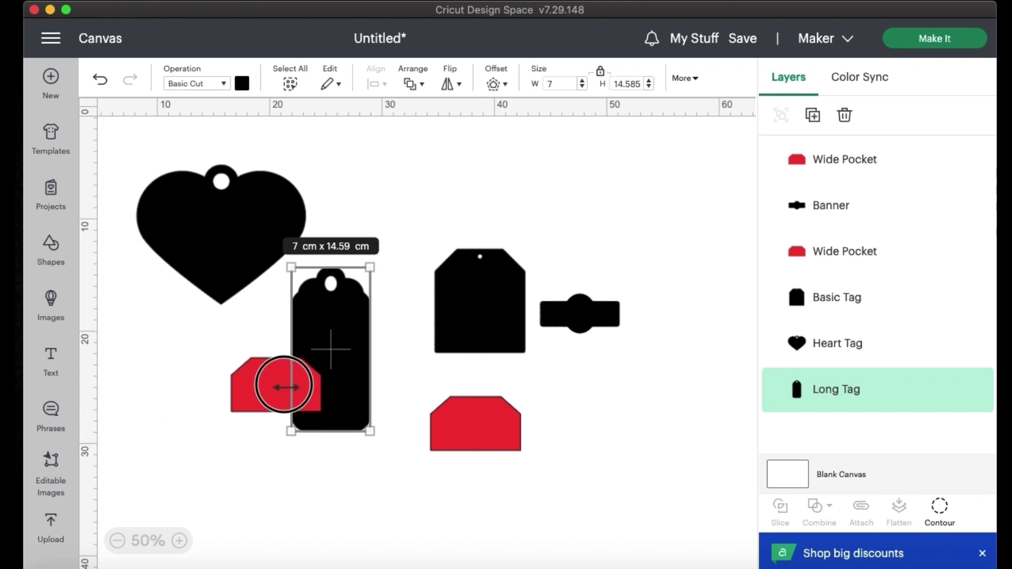
Set the copied wide pocket's width to 7 cm.
{"action": "left_click", "coordinate": [250, 388]}
{"action": "left_click", "coordinate": [543, 84]}
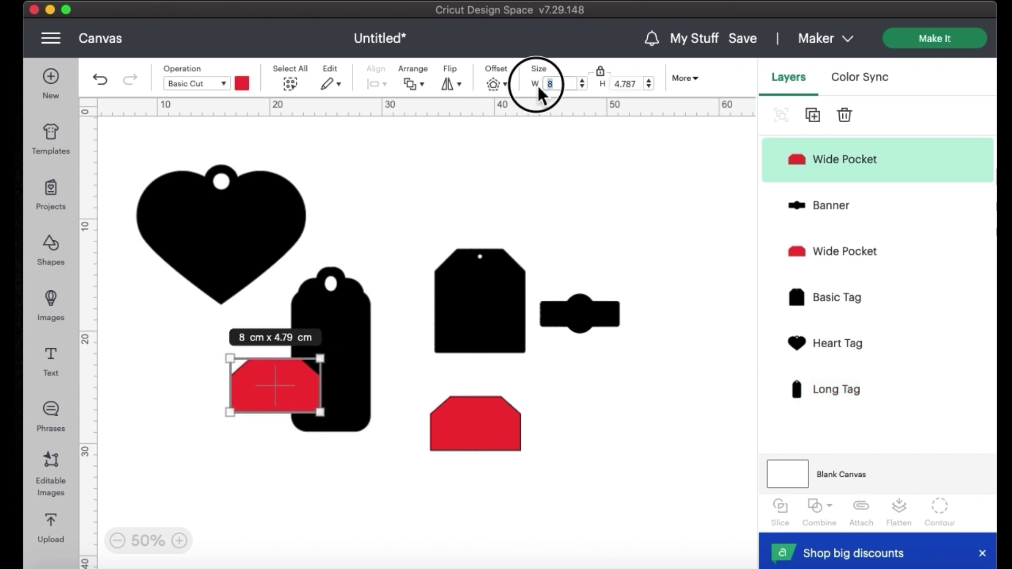
{"action": "type", "text": "7"}
{"action": "key", "text": "Return"}
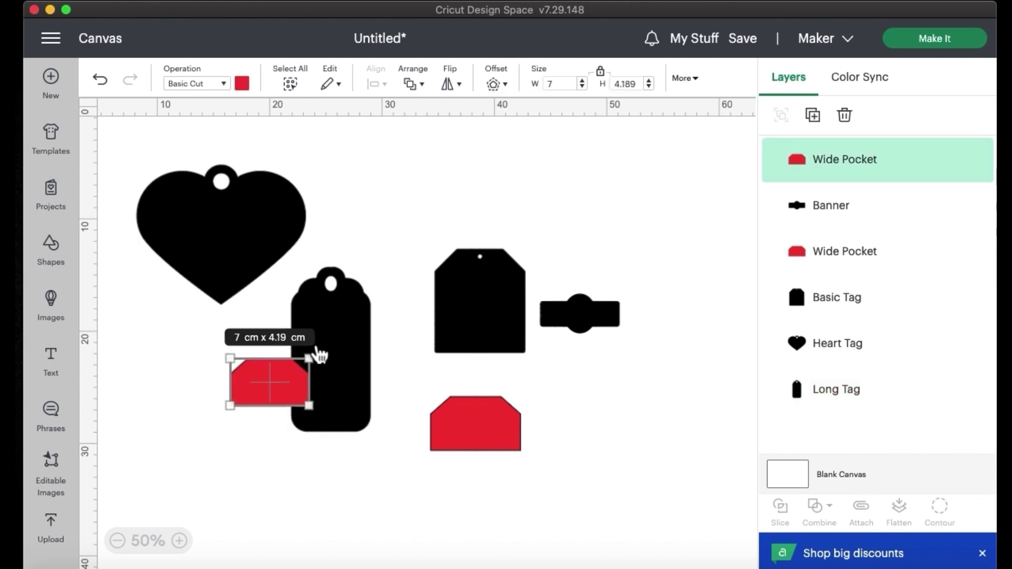
Place the 7 cm pocket on the long tag's lower part and the 8 cm pocket on the basic tag's lower edge.
{"action": "left_click_drag", "start_coordinate": [264, 391], "coordinate": [325, 397]}
{"action": "left_click_drag", "start_coordinate": [489, 416], "coordinate": [482, 322]}
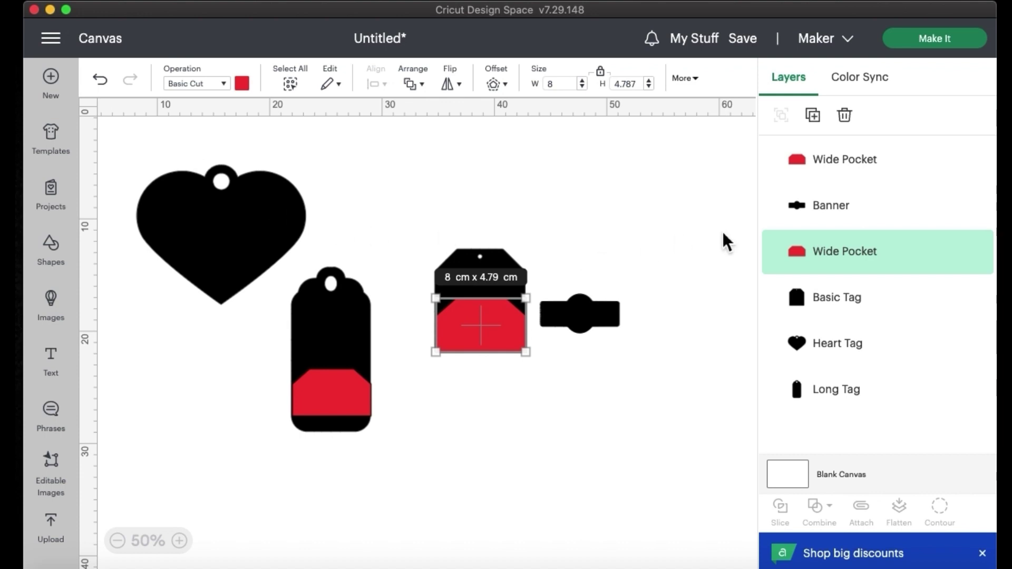
Set the heart tag's width to 7 cm.
{"action": "left_click", "coordinate": [245, 216]}
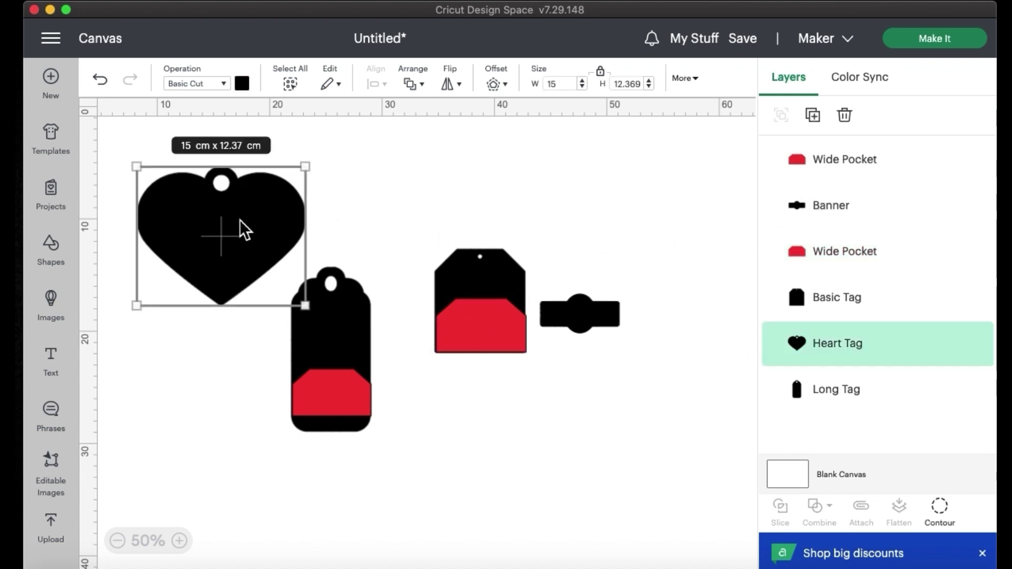
{"action": "left_click", "coordinate": [560, 83]}
{"action": "type", "text": "7"}
{"action": "key", "text": "Return"}
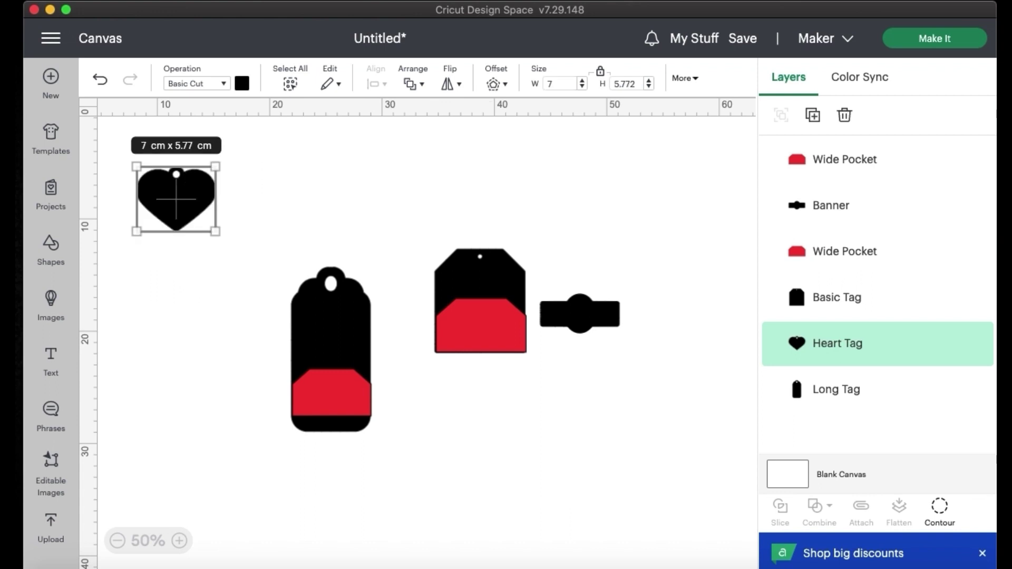
{"action": "left_click", "coordinate": [249, 250]}
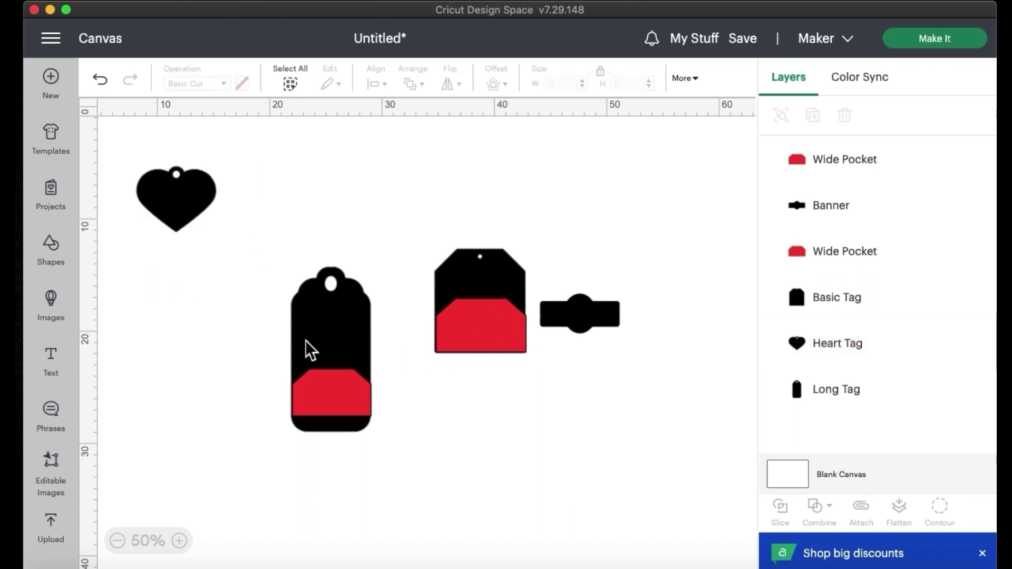
Spread the pieces apart, moving both red pockets off their tags and the banner above the basic tag.
{"action": "left_click_drag", "start_coordinate": [332, 387], "coordinate": [219, 323]}
{"action": "left_click_drag", "start_coordinate": [471, 320], "coordinate": [320, 200]}
{"action": "left_click_drag", "start_coordinate": [587, 310], "coordinate": [476, 190]}
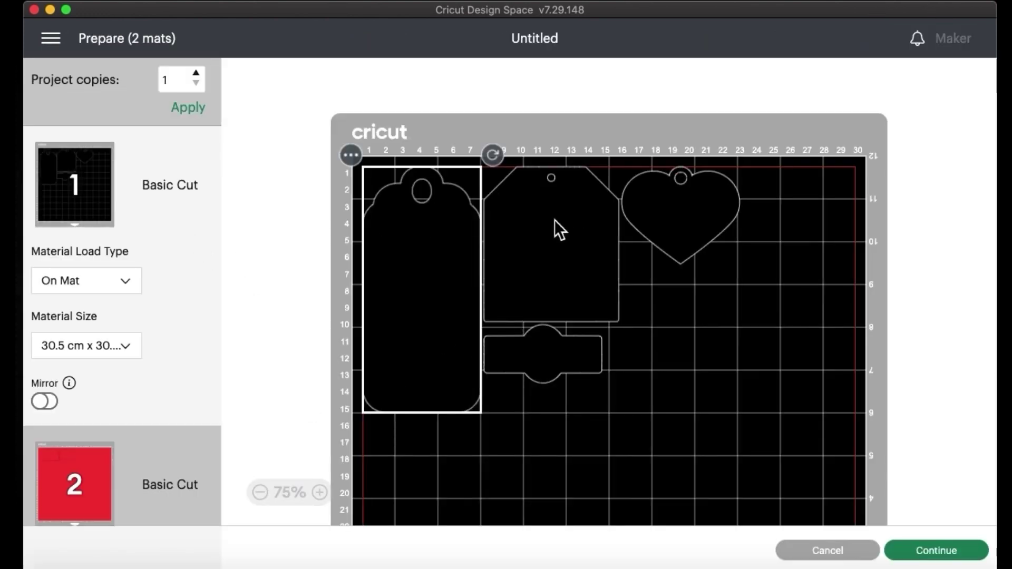
Inspect the red pieces' cutting mat in the preparation preview and return to the canvas.
{"action": "left_click", "coordinate": [84, 489]}
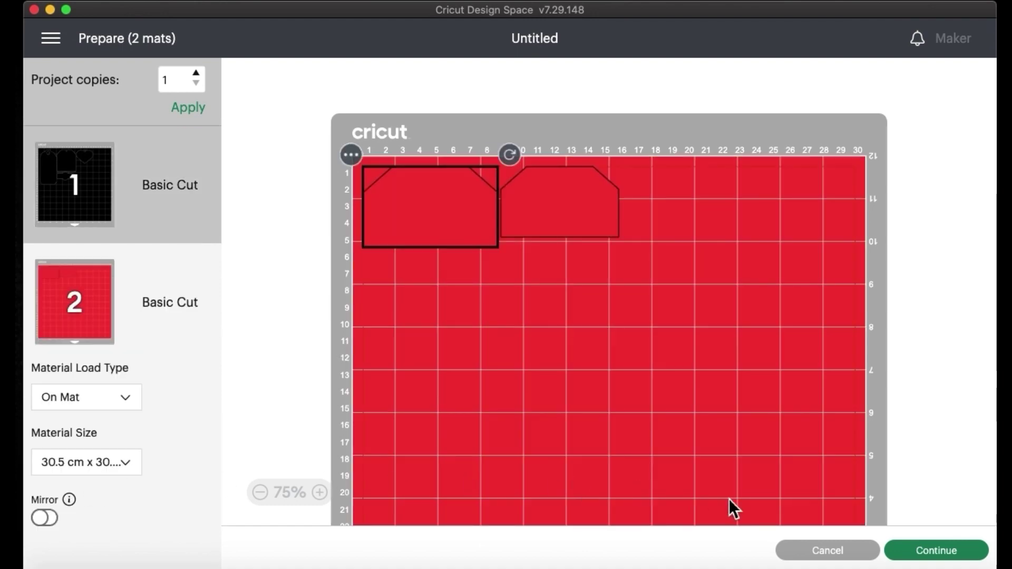
{"action": "left_click", "coordinate": [810, 550]}
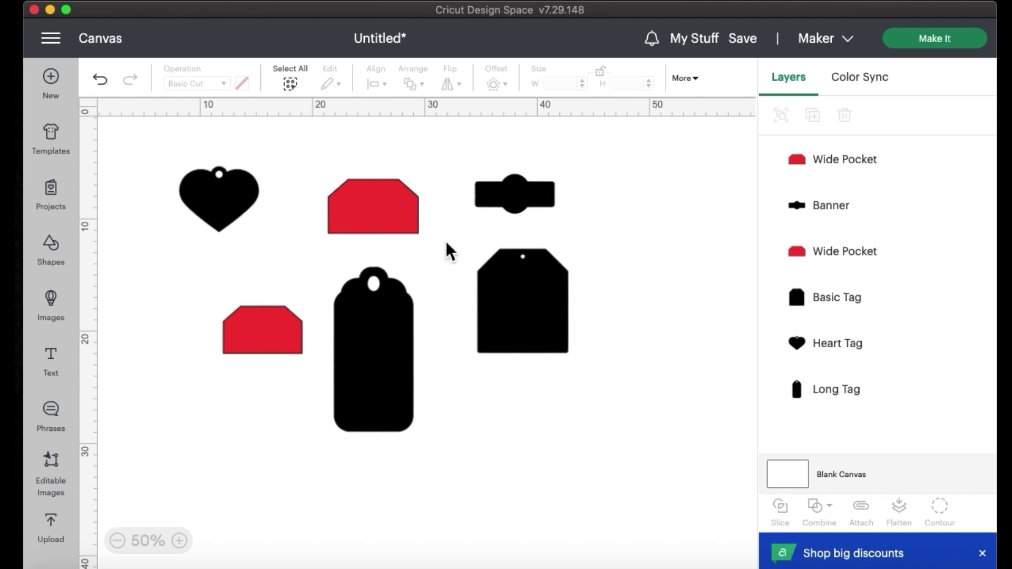
Shift both red pockets slightly to the left and change the 8 cm pocket's material color to light pink.
{"action": "left_click_drag", "start_coordinate": [356, 198], "coordinate": [333, 194]}
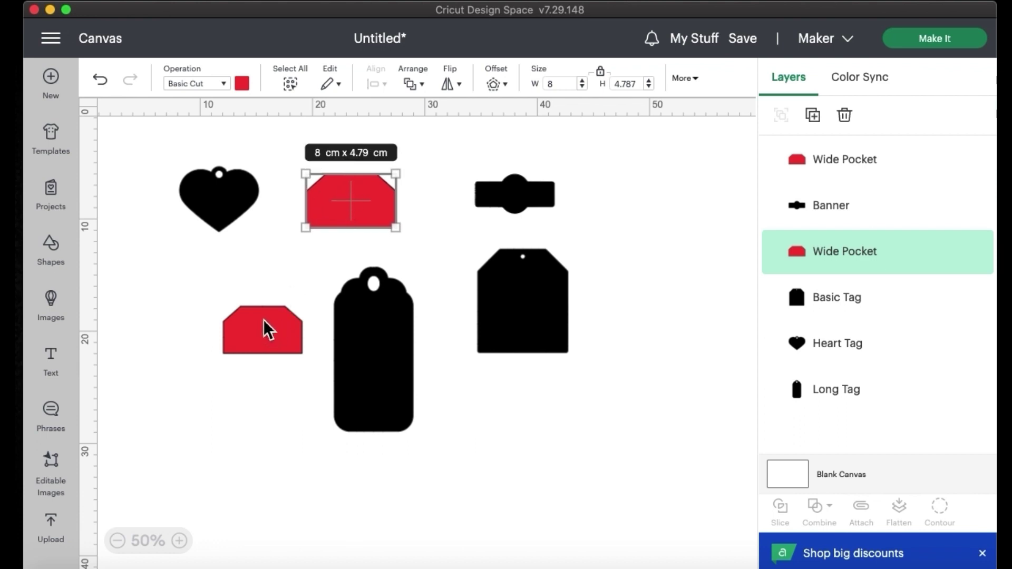
{"action": "left_click_drag", "start_coordinate": [264, 319], "coordinate": [243, 318]}
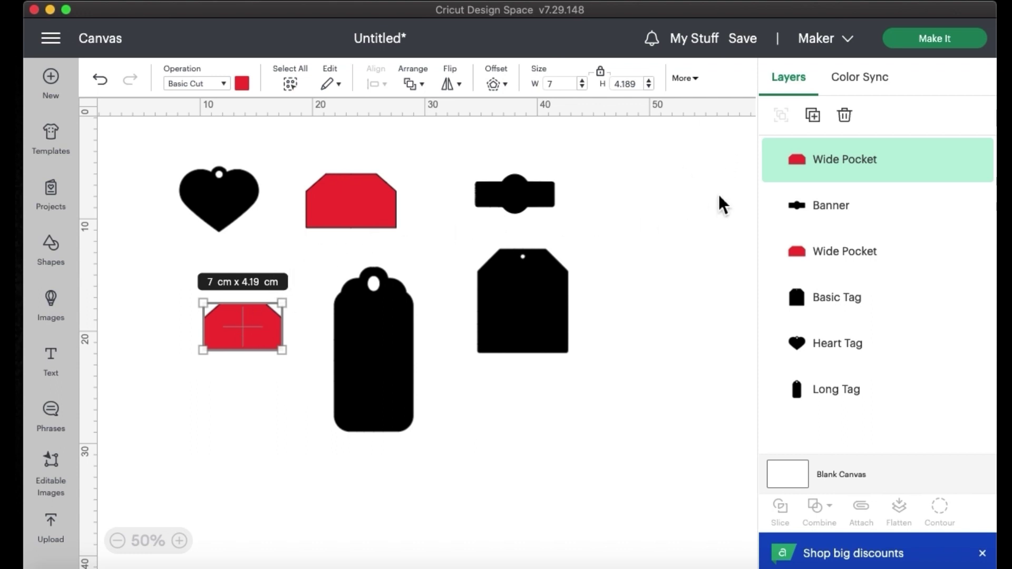
{"action": "left_click", "coordinate": [355, 198]}
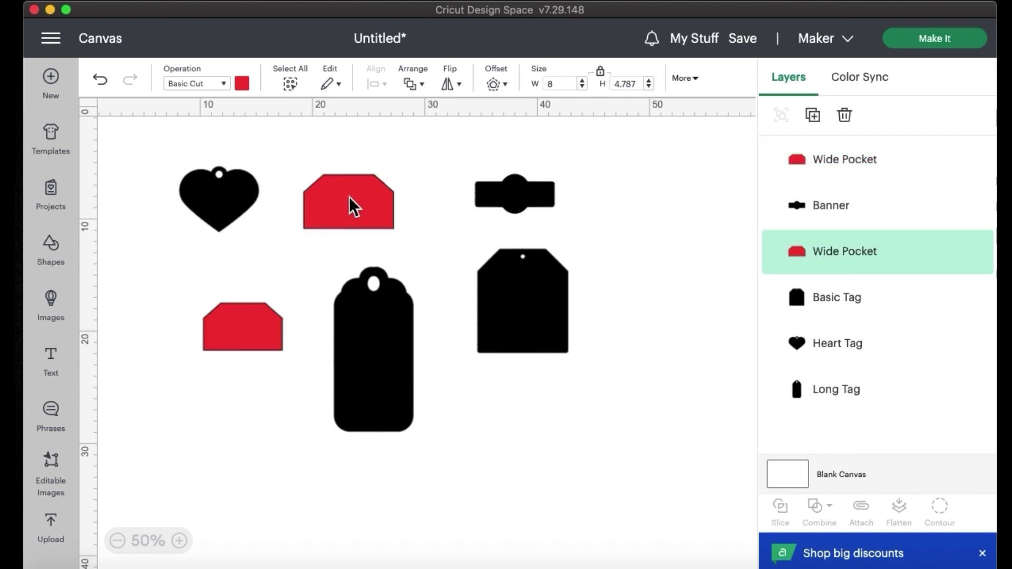
{"action": "left_click", "coordinate": [243, 86]}
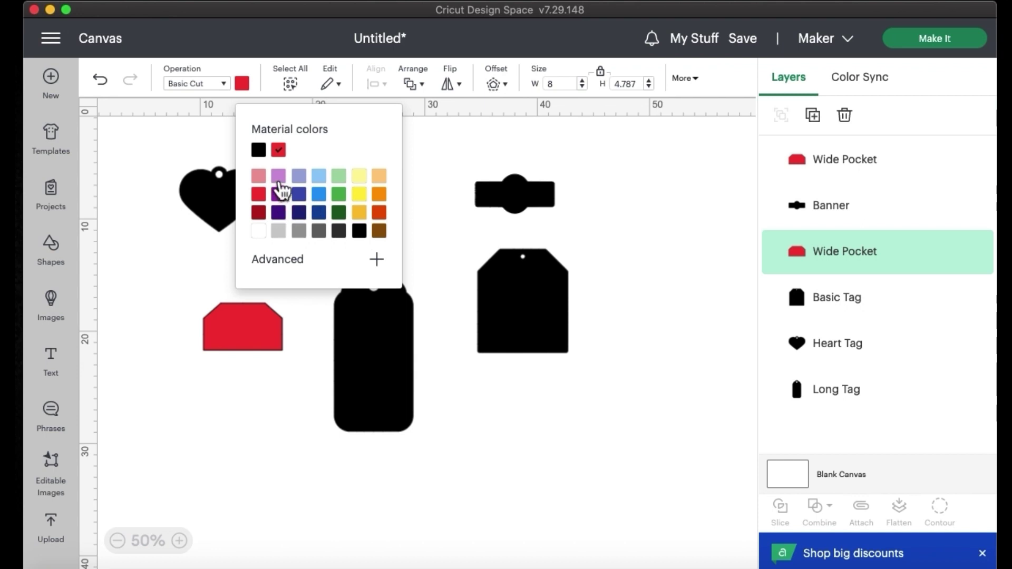
{"action": "left_click", "coordinate": [258, 176]}
{"action": "left_click", "coordinate": [432, 217]}
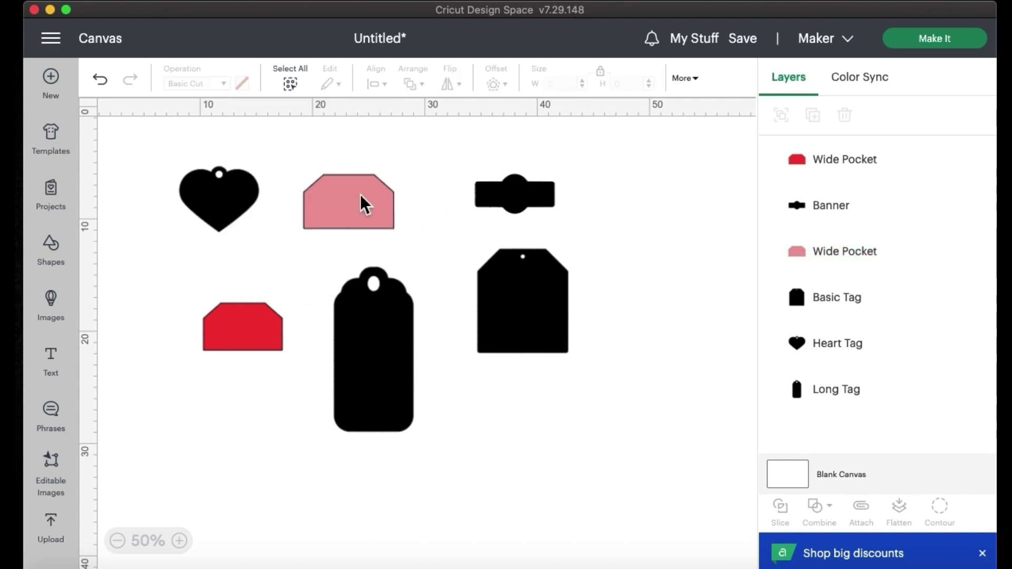
Change the 7 cm wide pocket's material color to dark blue.
{"action": "left_click", "coordinate": [254, 317]}
{"action": "left_click", "coordinate": [243, 85]}
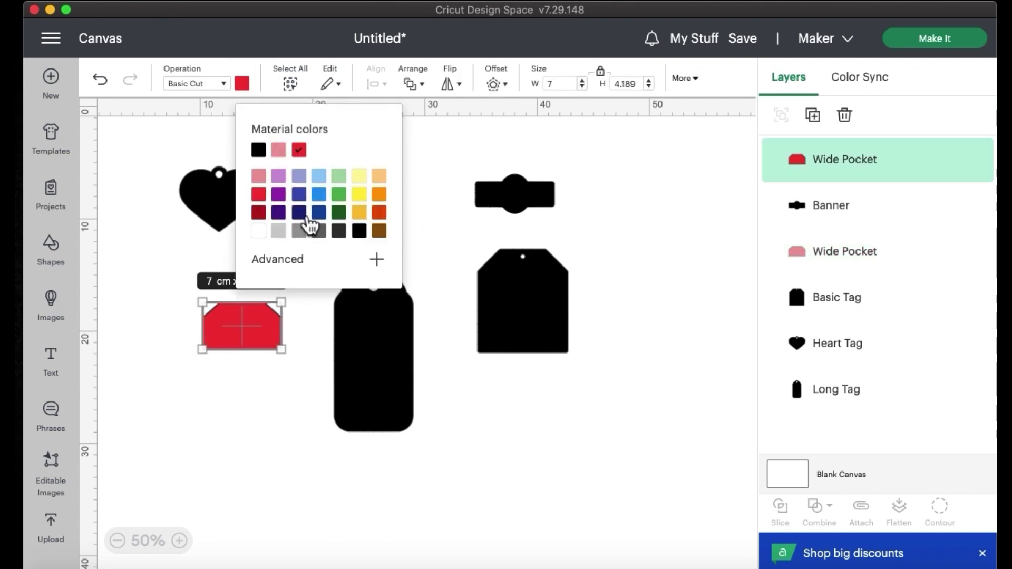
{"action": "left_click", "coordinate": [318, 212]}
{"action": "left_click", "coordinate": [440, 406]}
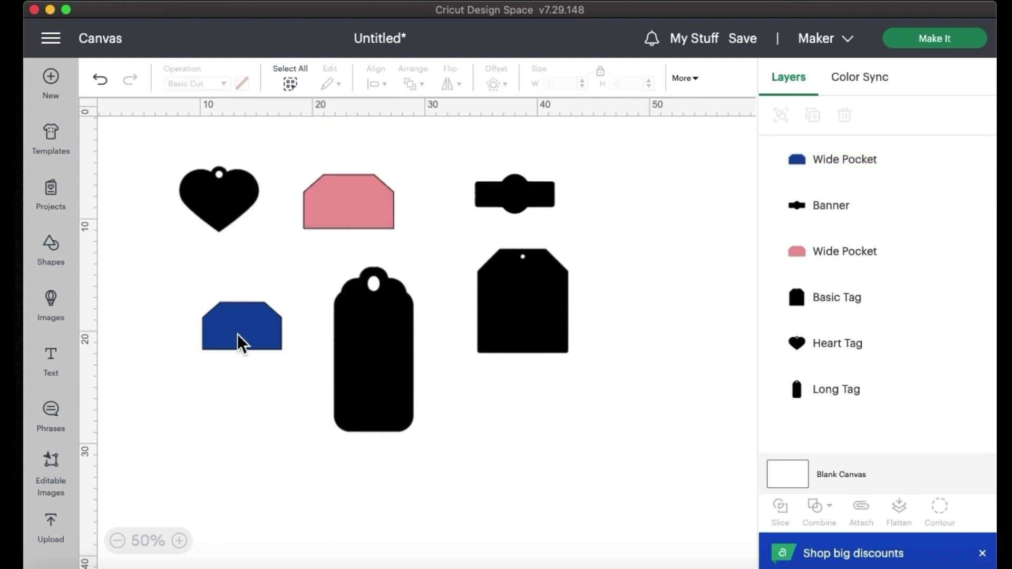
Preview the project's cutting mats, inspect the pink pocket's mat, and return to the canvas.
{"action": "left_click", "coordinate": [915, 41]}
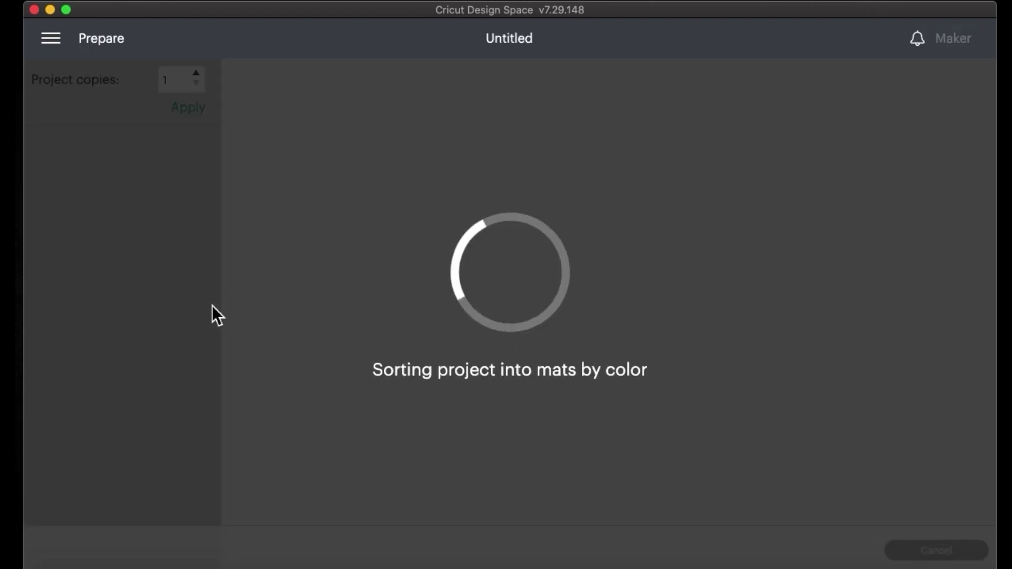
{"action": "scroll", "coordinate": [158, 385], "scroll_direction": "down", "scroll_amount": 3}
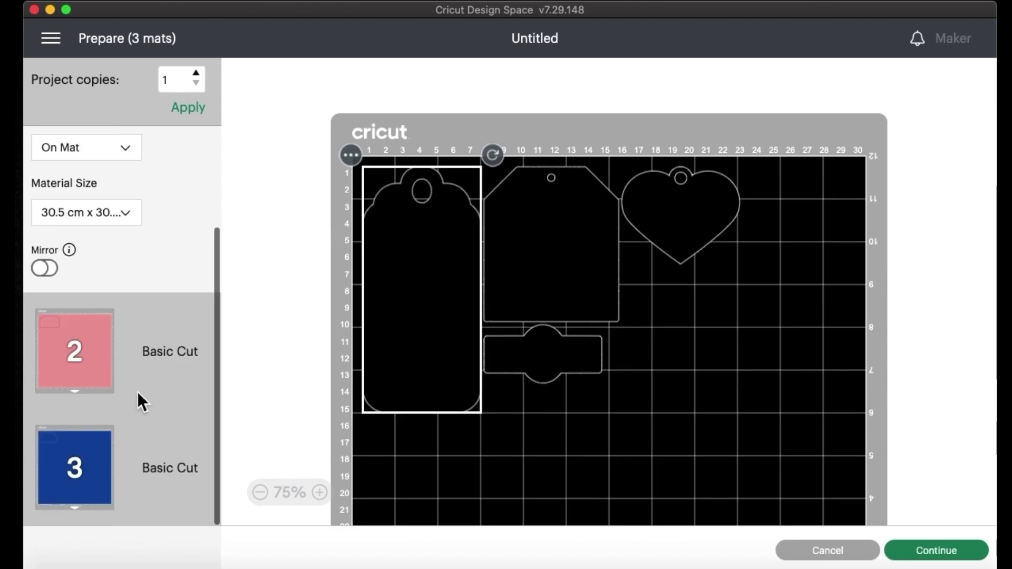
{"action": "left_click", "coordinate": [95, 350]}
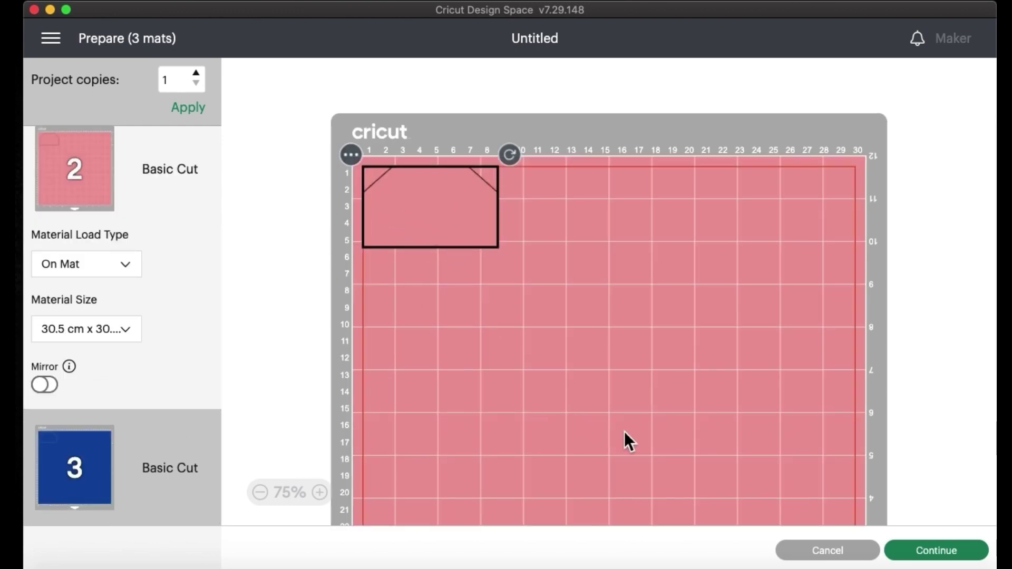
{"action": "left_click", "coordinate": [791, 551]}
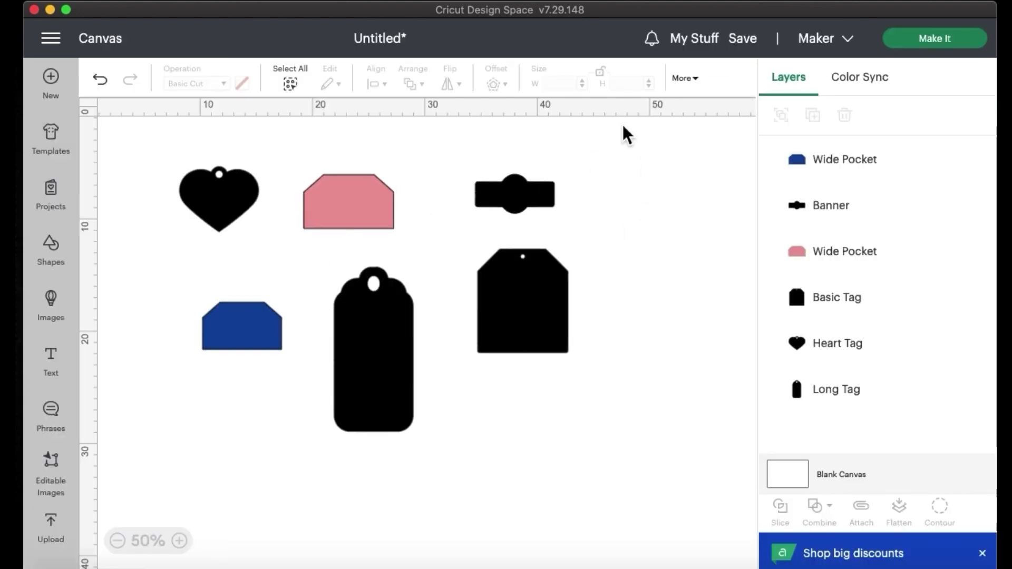
Use Color Sync to merge all black layers into the blue #0E47A0 color group.
{"action": "left_click", "coordinate": [856, 84]}
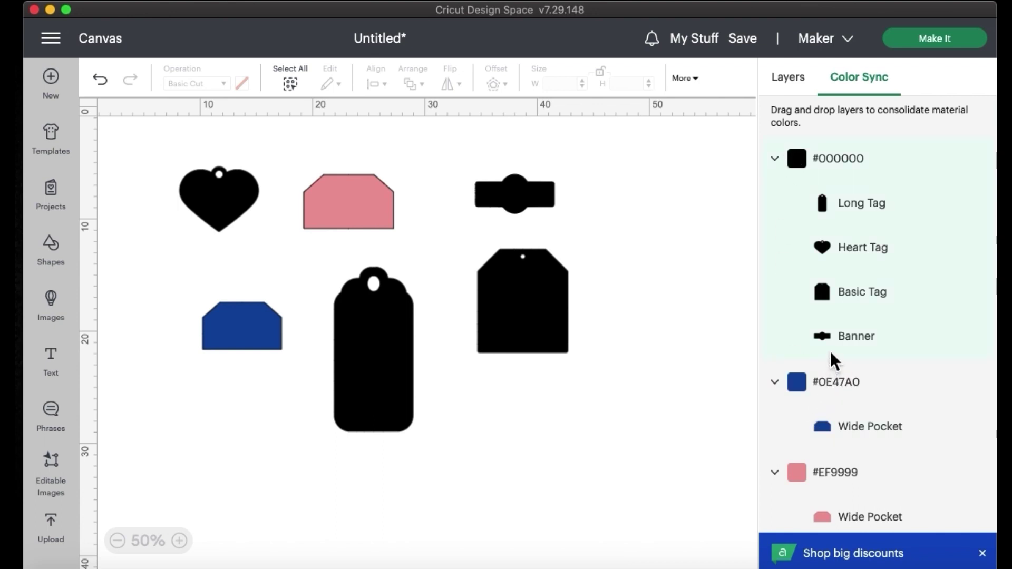
{"action": "mouse_move", "coordinate": [805, 167]}
{"action": "left_mouse_down"}
{"action": "mouse_move", "coordinate": [808, 373]}
{"action": "mouse_move", "coordinate": [791, 200]}
{"action": "mouse_move", "coordinate": [812, 161]}
{"action": "left_mouse_up"}
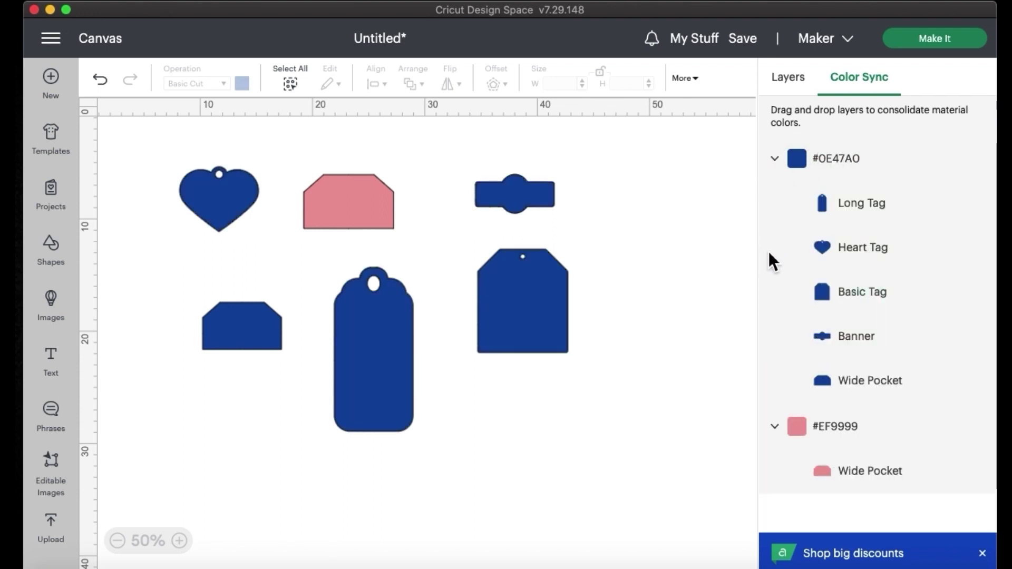
Undo the merge into blue and use Color Sync to consolidate the blue and pink pockets into the black #000000 group.
{"action": "key", "text": "super+z"}
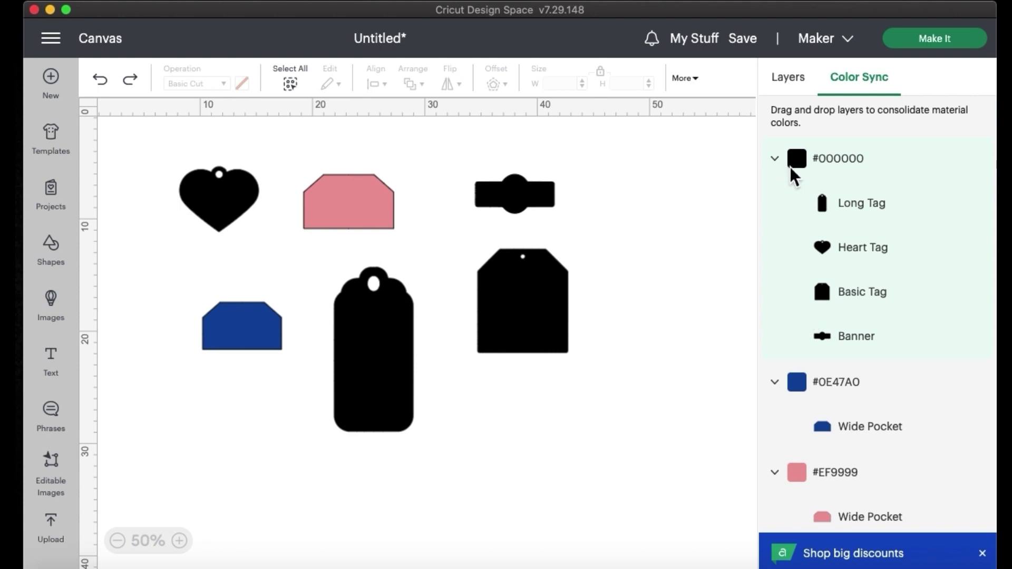
{"action": "left_click_drag", "start_coordinate": [799, 373], "coordinate": [801, 167]}
{"action": "left_click_drag", "start_coordinate": [804, 429], "coordinate": [814, 167]}
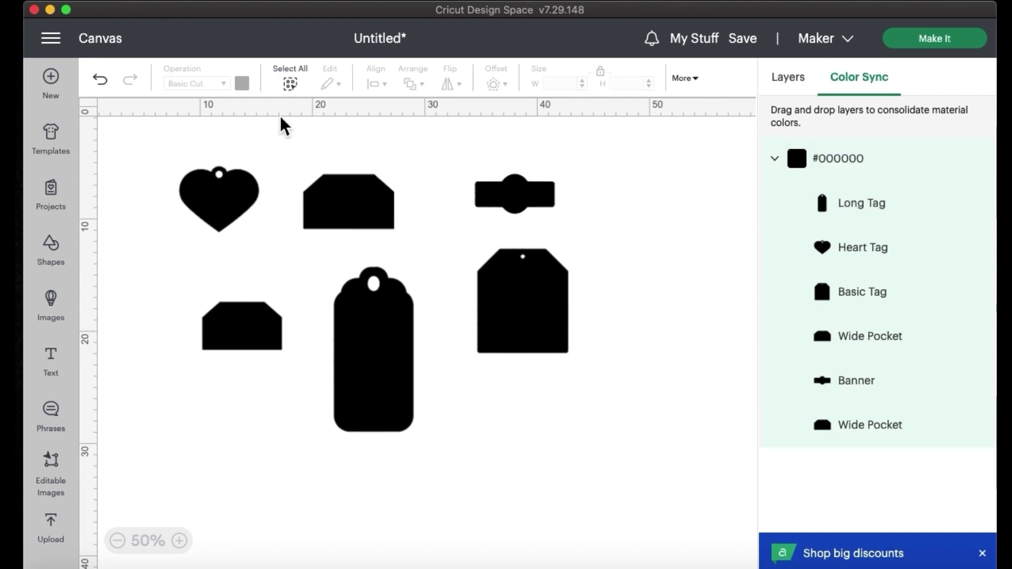
{"action": "left_click", "coordinate": [786, 86]}
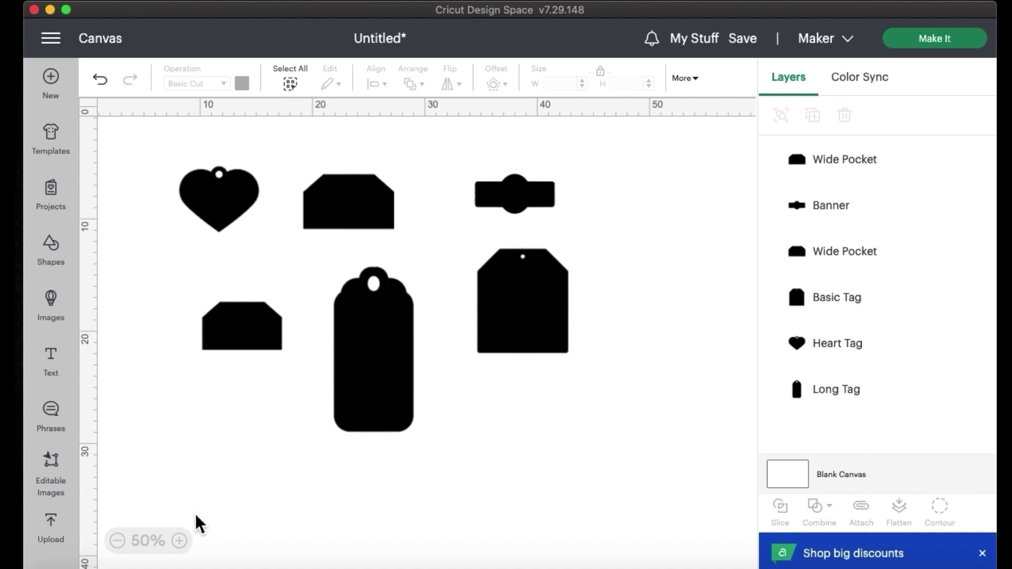
Insert a circle shape and place it over the hole of the long tag.
{"action": "left_click", "coordinate": [180, 540]}
{"action": "left_click", "coordinate": [179, 540]}
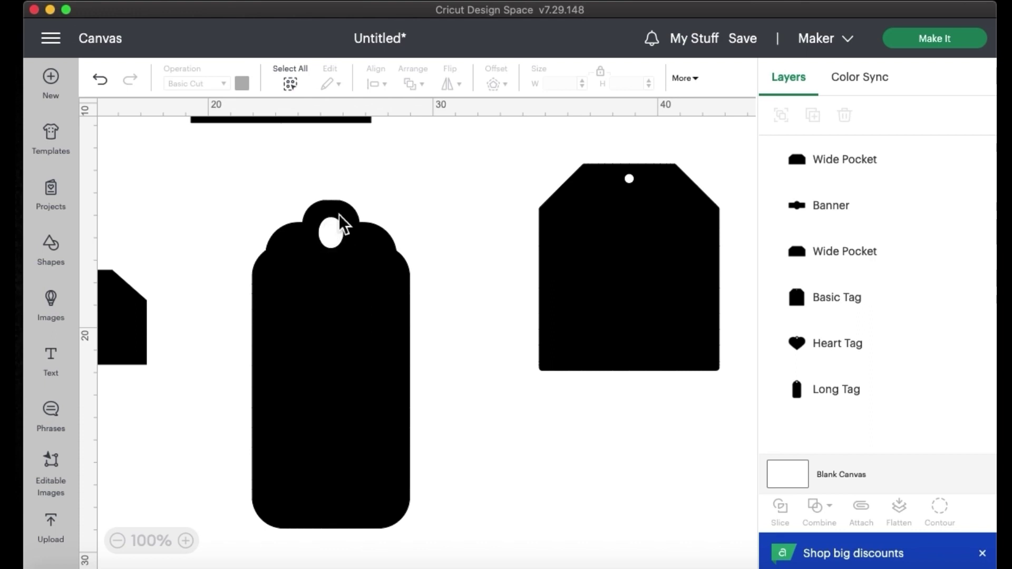
{"action": "left_click", "coordinate": [321, 300]}
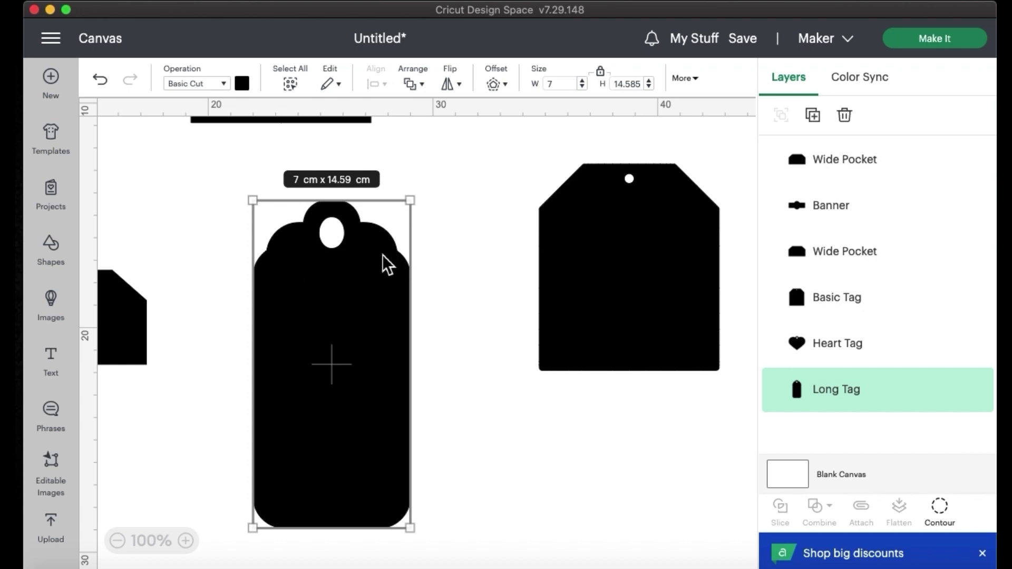
{"action": "left_click", "coordinate": [67, 262]}
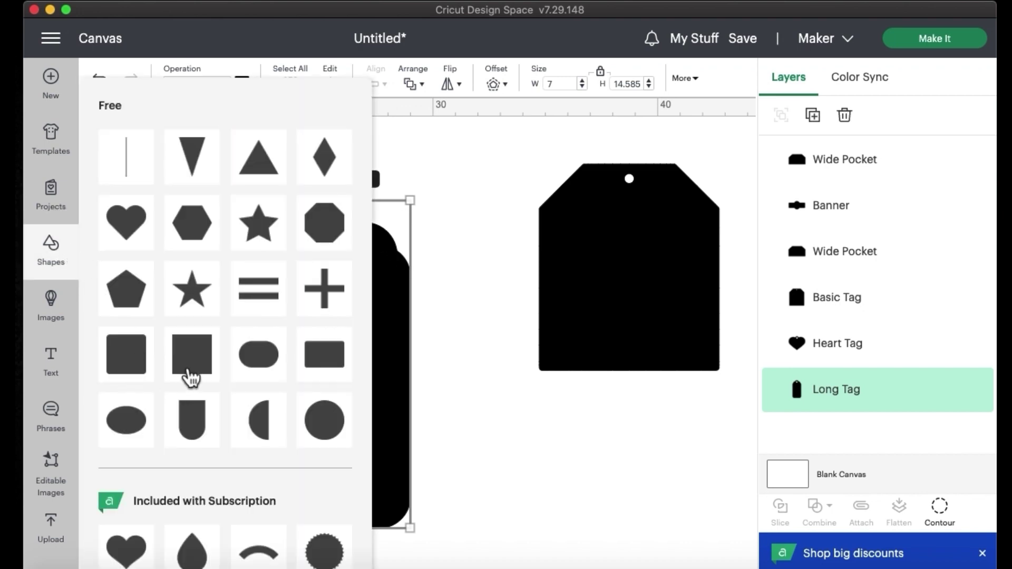
{"action": "left_click", "coordinate": [342, 418]}
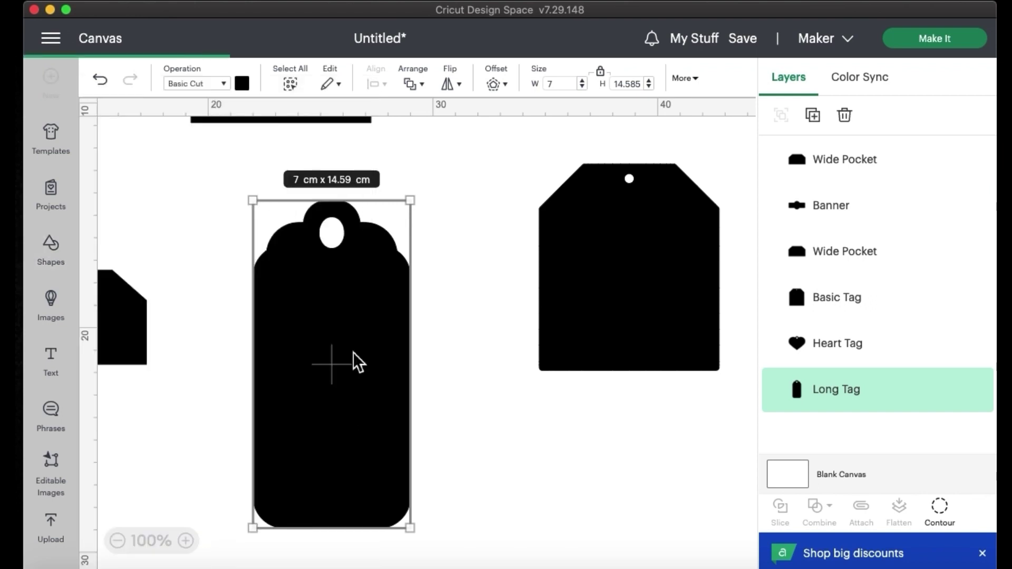
{"action": "left_click_drag", "start_coordinate": [185, 210], "coordinate": [329, 272]}
Unlock the circle's proportions and shrink it to about 2.61 × 3.1 cm, positioned to cover the long tag's hole.
{"action": "left_click", "coordinate": [601, 73]}
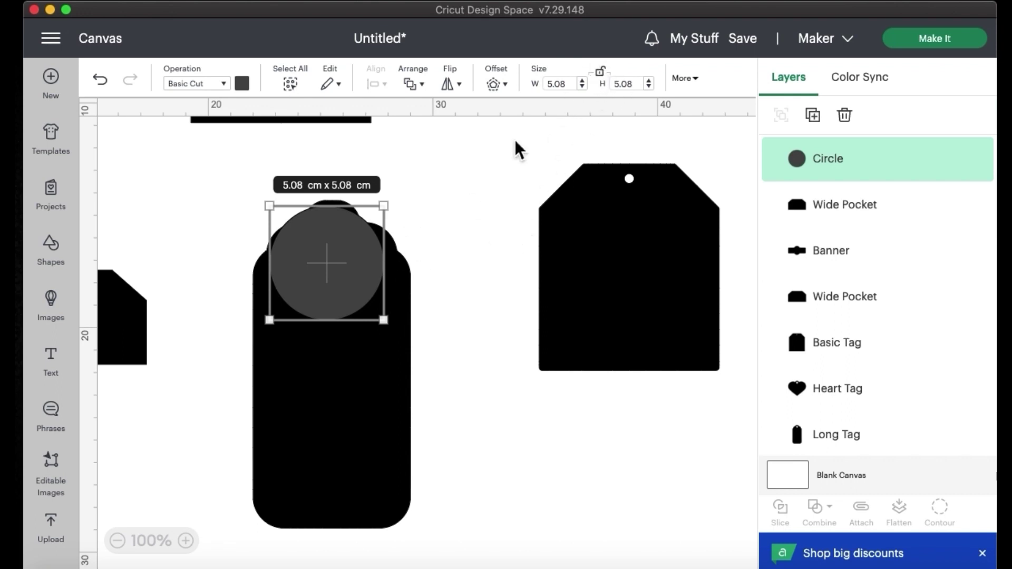
{"action": "left_click_drag", "start_coordinate": [384, 320], "coordinate": [327, 276]}
{"action": "left_click_drag", "start_coordinate": [304, 237], "coordinate": [338, 249]}
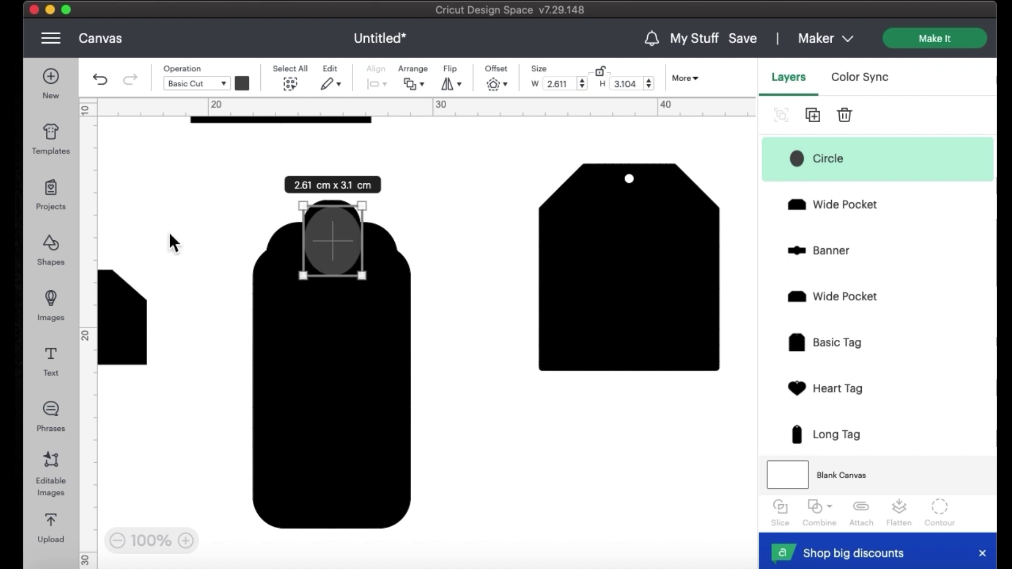
{"action": "left_click", "coordinate": [200, 198]}
{"action": "left_click", "coordinate": [315, 248]}
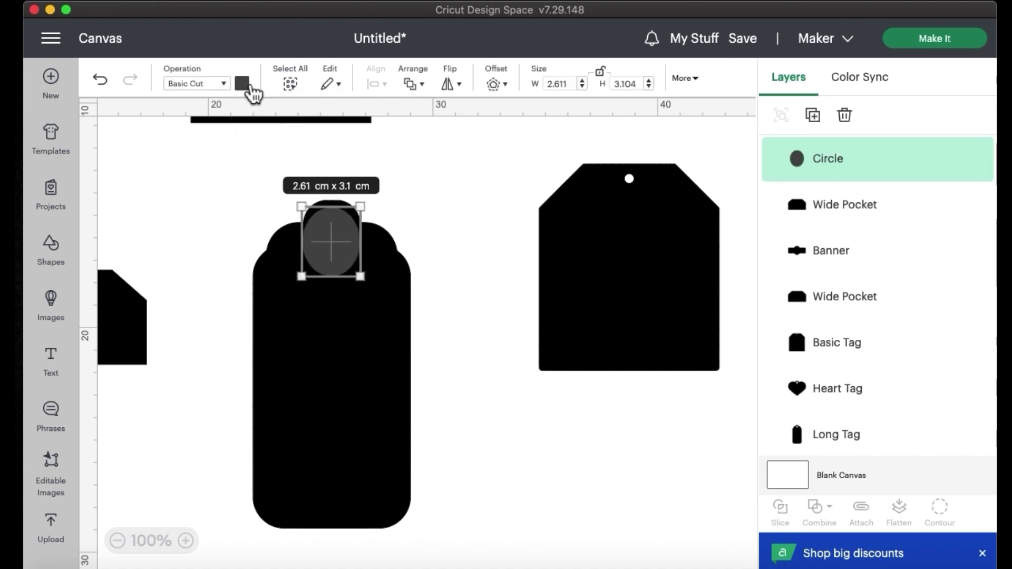
Change the circle's material color to black to match the long tag.
{"action": "left_click", "coordinate": [242, 83]}
{"action": "left_click", "coordinate": [265, 155]}
{"action": "left_click", "coordinate": [516, 410]}
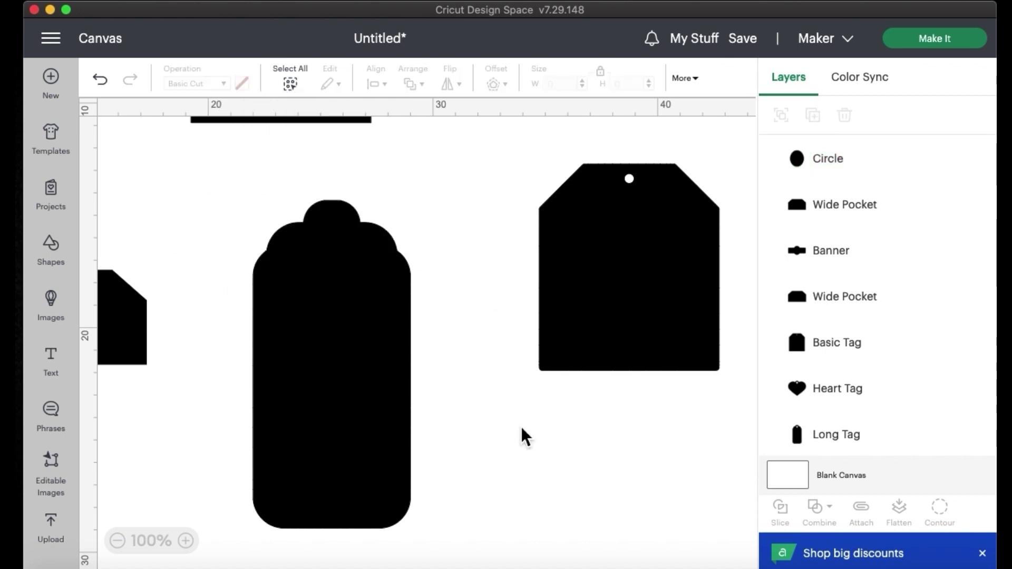
Weld the black circle and the long tag into one shape to close the hole.
{"action": "left_click_drag", "start_coordinate": [262, 191], "coordinate": [403, 285]}
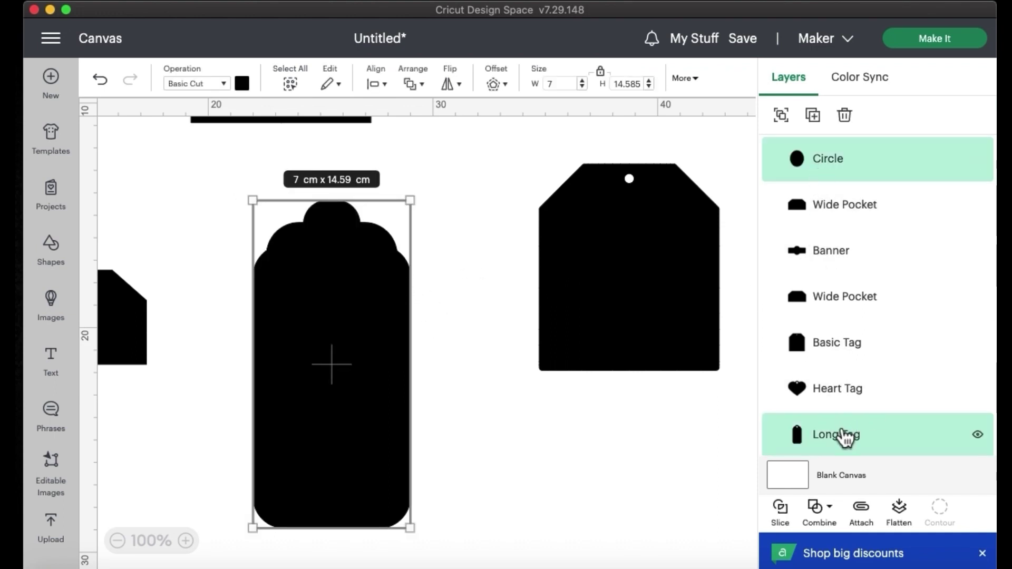
{"action": "left_click", "coordinate": [829, 511]}
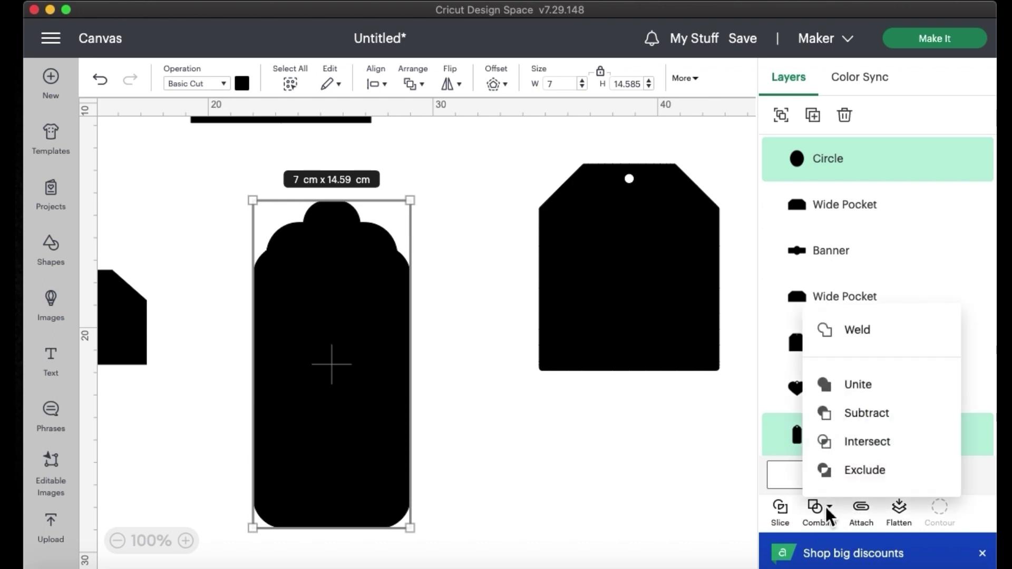
{"action": "left_click", "coordinate": [855, 333]}
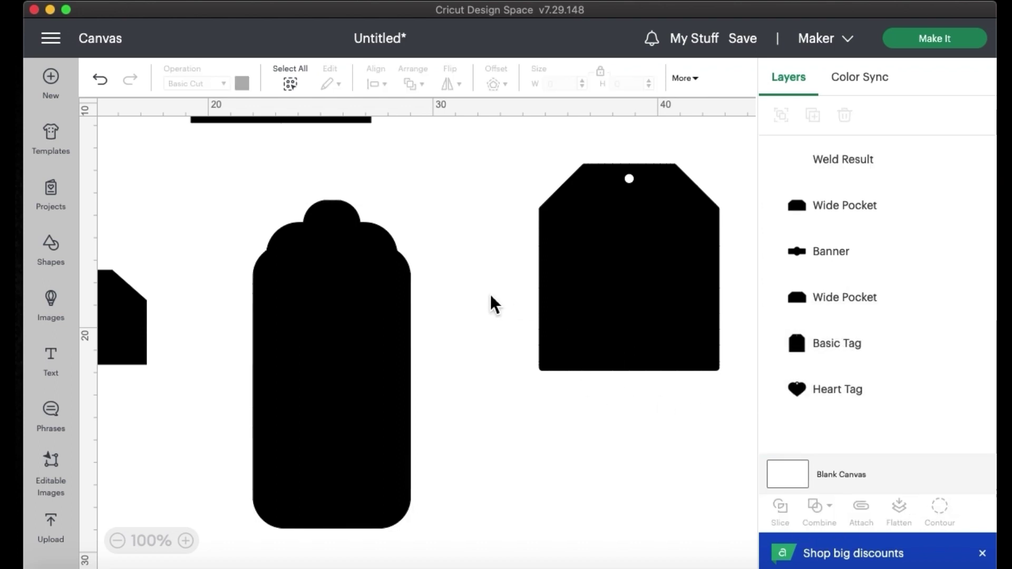
{"action": "left_click", "coordinate": [381, 326]}
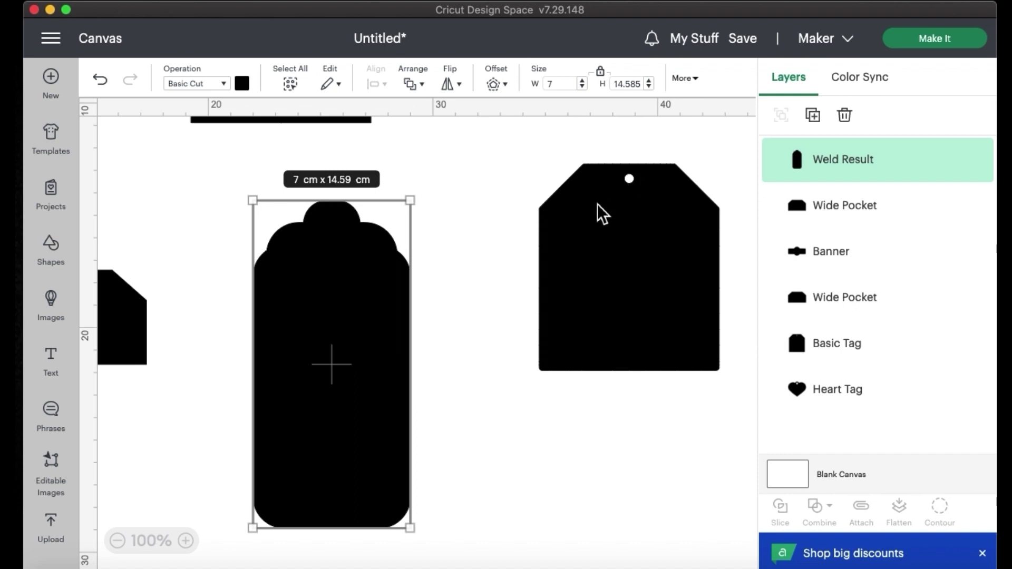
Insert a second circle shape and place it in the empty space above and beside the welded long tag.
{"action": "scroll", "coordinate": [559, 226], "scroll_direction": "up", "scroll_amount": 10}
{"action": "scroll", "coordinate": [239, 224], "scroll_direction": "left", "scroll_amount": 5}
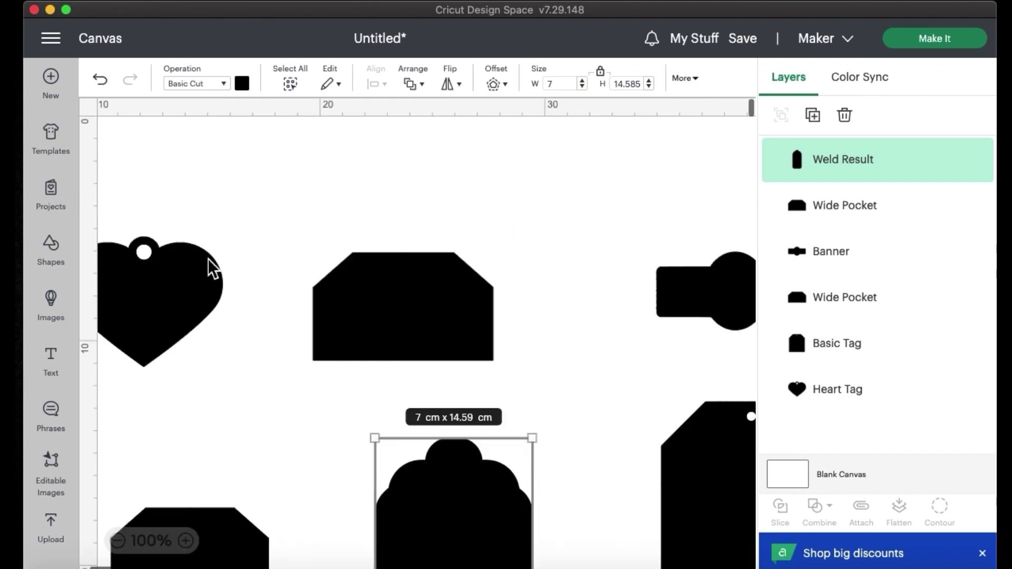
{"action": "scroll", "coordinate": [211, 264], "scroll_direction": "down", "scroll_amount": 2}
{"action": "scroll", "coordinate": [302, 368], "scroll_direction": "down", "scroll_amount": 3}
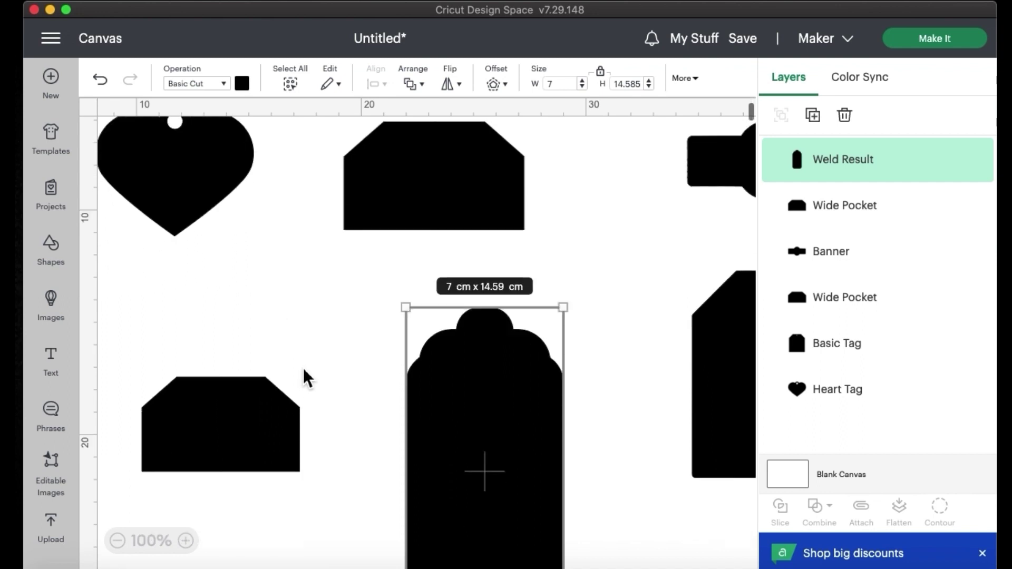
{"action": "scroll", "coordinate": [310, 364], "scroll_direction": "right", "scroll_amount": 5}
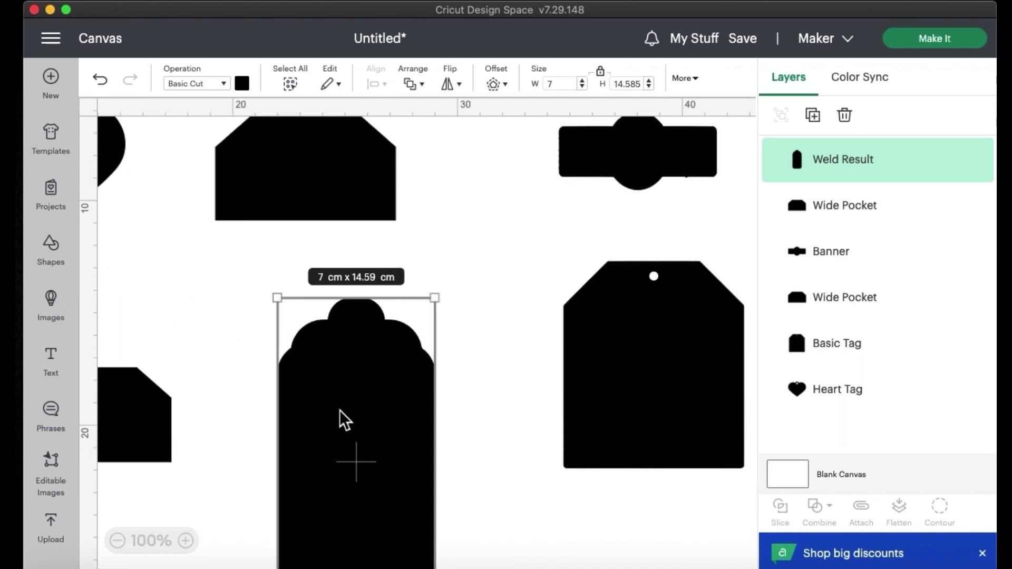
{"action": "left_click", "coordinate": [72, 249]}
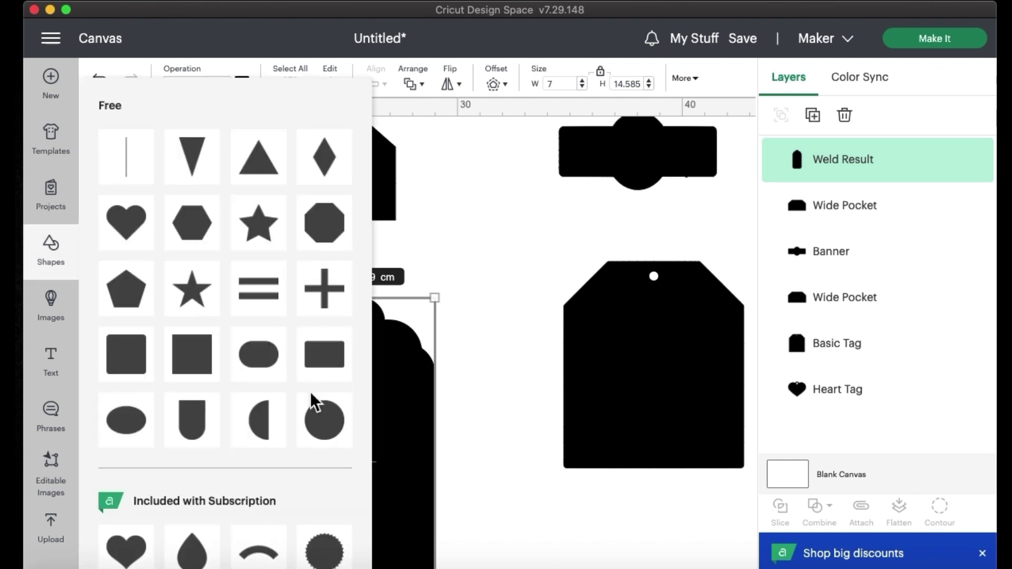
{"action": "left_click", "coordinate": [323, 422]}
{"action": "left_click_drag", "start_coordinate": [187, 205], "coordinate": [464, 276]}
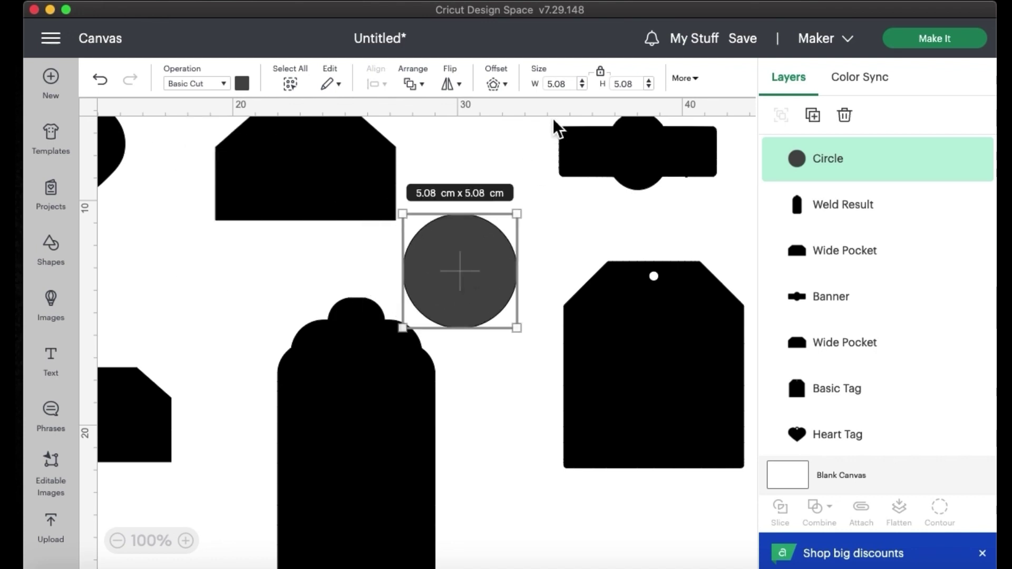
Try a width of 0.05 cm for the new circle and undo the resize.
{"action": "left_click_drag", "start_coordinate": [567, 91], "coordinate": [532, 88]}
{"action": "key", "text": "Return"}
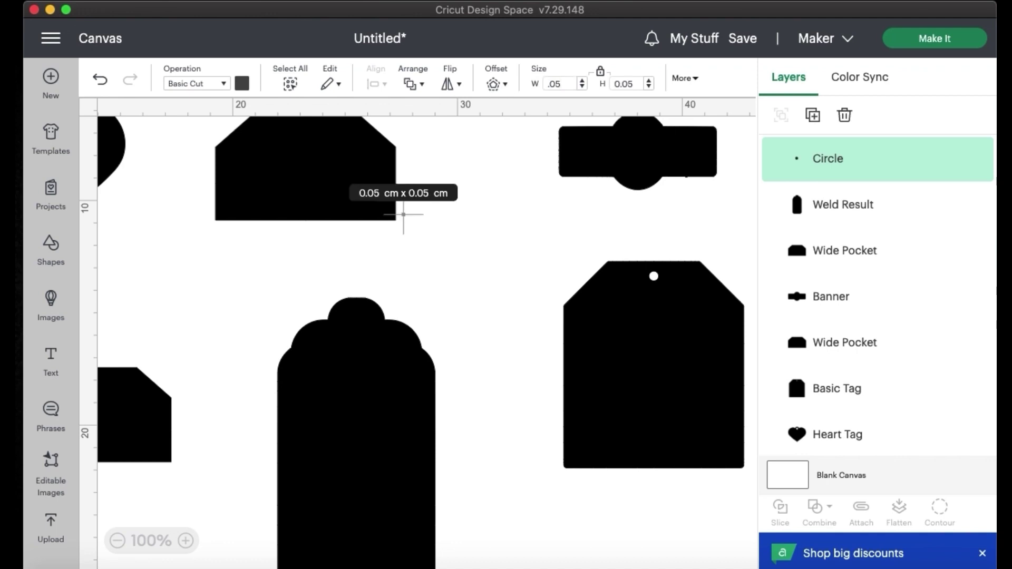
{"action": "key", "text": "super+z"}
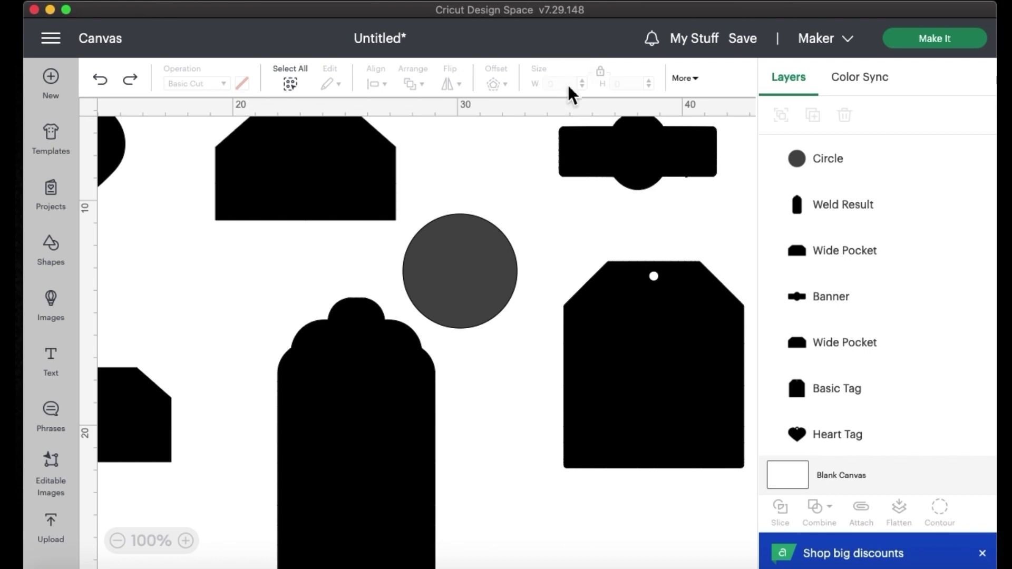
Set the new circle's width to 0.5 cm with its proportions locked.
{"action": "left_click", "coordinate": [476, 264]}
{"action": "left_click", "coordinate": [539, 83]}
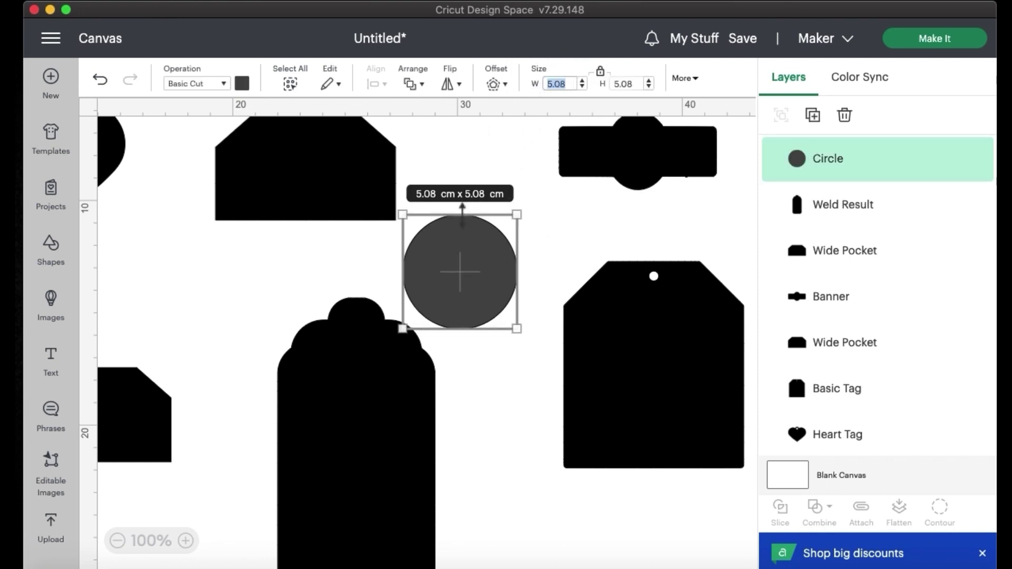
{"action": "key", "text": "BackSpace"}
{"action": "type", "text": ".5"}
{"action": "key", "text": "Return"}
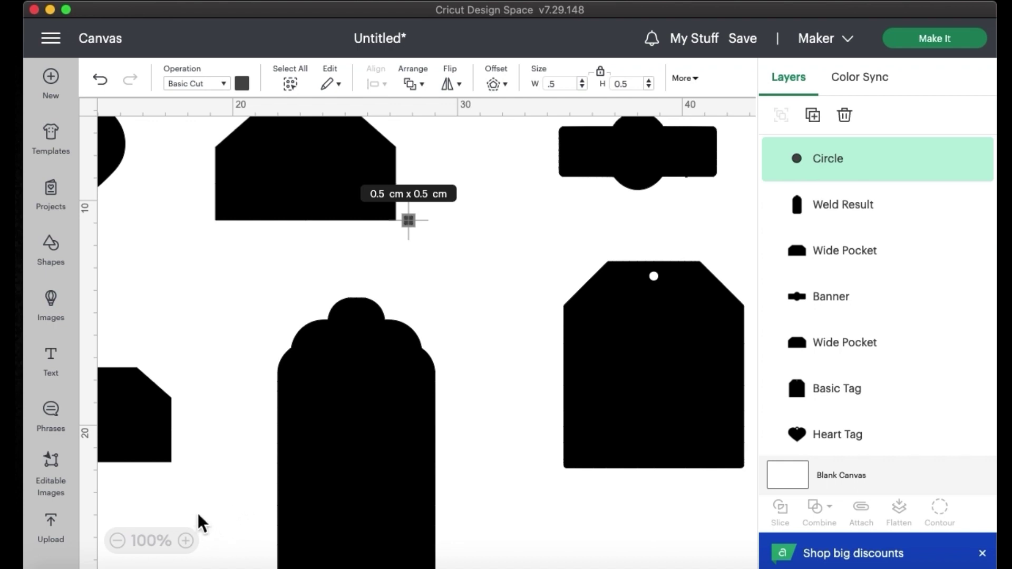
Move the 0.5 cm circle onto the rounded top tab of the long tag.
{"action": "left_click", "coordinate": [185, 541]}
{"action": "left_click", "coordinate": [185, 540]}
{"action": "left_click", "coordinate": [184, 541]}
{"action": "left_click_drag", "start_coordinate": [403, 137], "coordinate": [314, 312]}
{"action": "left_click", "coordinate": [384, 269]}
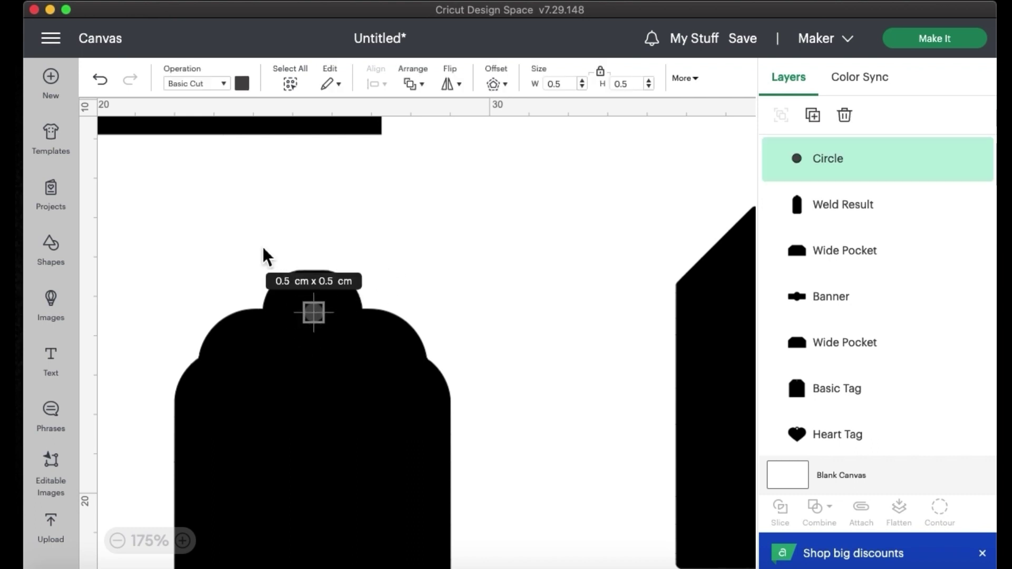
Center the small circle horizontally on the welded long tag.
{"action": "left_click", "coordinate": [257, 251]}
{"action": "left_click_drag", "start_coordinate": [257, 252], "coordinate": [395, 366]}
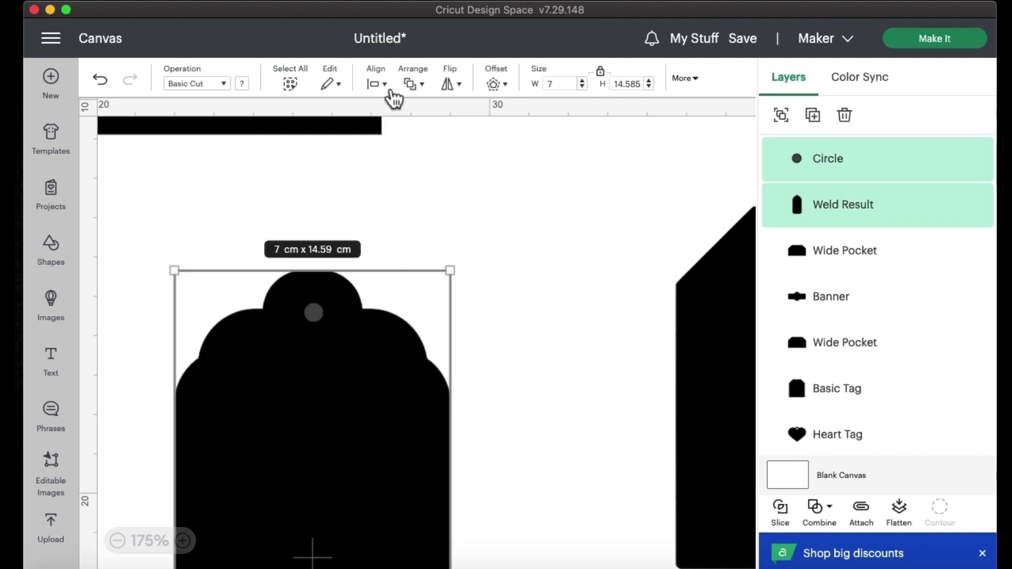
{"action": "left_click", "coordinate": [376, 84]}
{"action": "left_click", "coordinate": [443, 168]}
{"action": "left_click", "coordinate": [445, 231]}
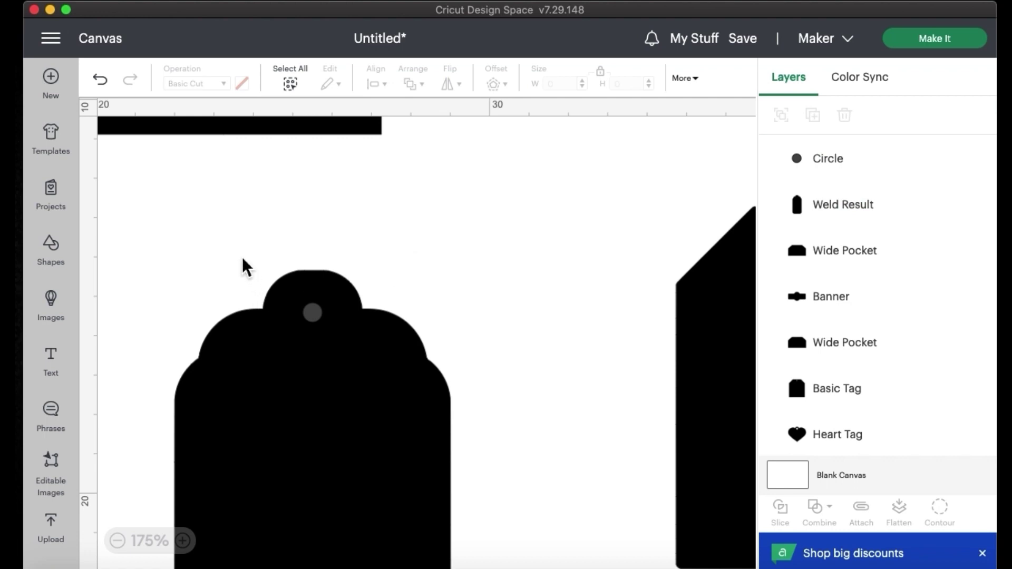
Slice the small circle out of the long tag and delete the two leftover circle pieces.
{"action": "left_click_drag", "start_coordinate": [240, 247], "coordinate": [411, 400]}
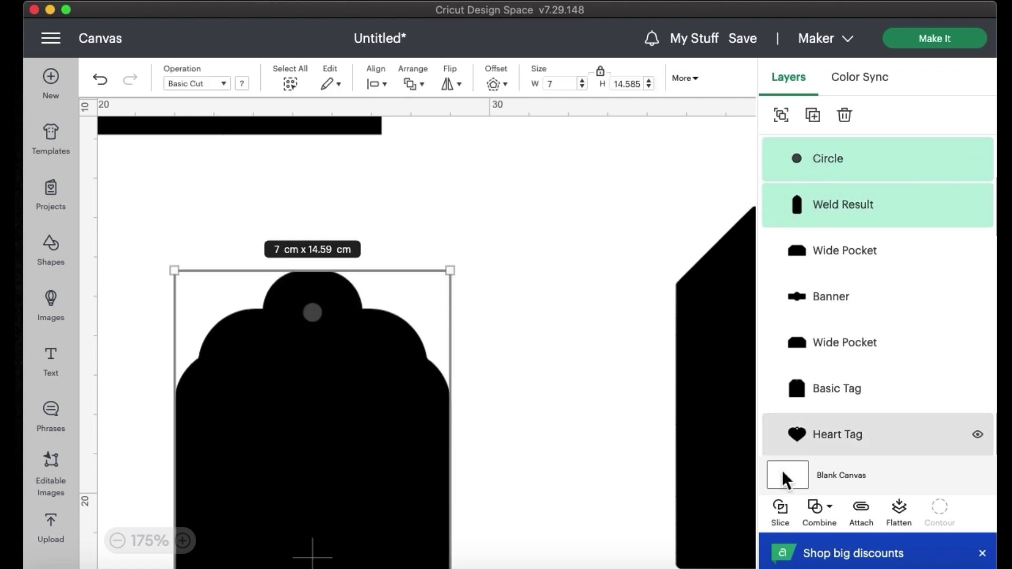
{"action": "left_click", "coordinate": [782, 514]}
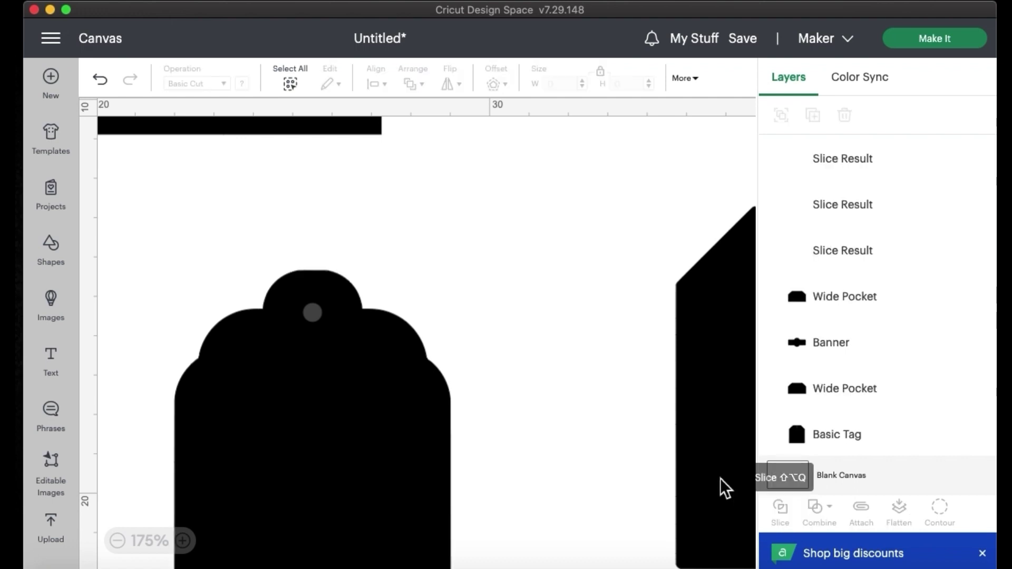
{"action": "left_click", "coordinate": [314, 314]}
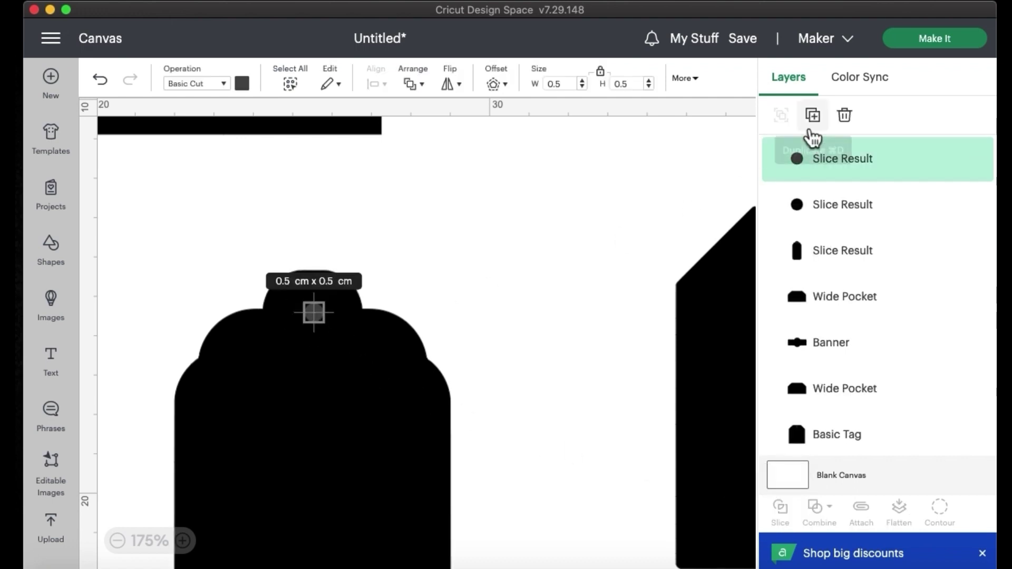
{"action": "left_click", "coordinate": [848, 116]}
{"action": "left_click", "coordinate": [853, 169]}
{"action": "left_click", "coordinate": [844, 119]}
Shift the long tag with its new hole upward and slightly to the right on the canvas.
{"action": "left_click_drag", "start_coordinate": [343, 372], "coordinate": [372, 273]}
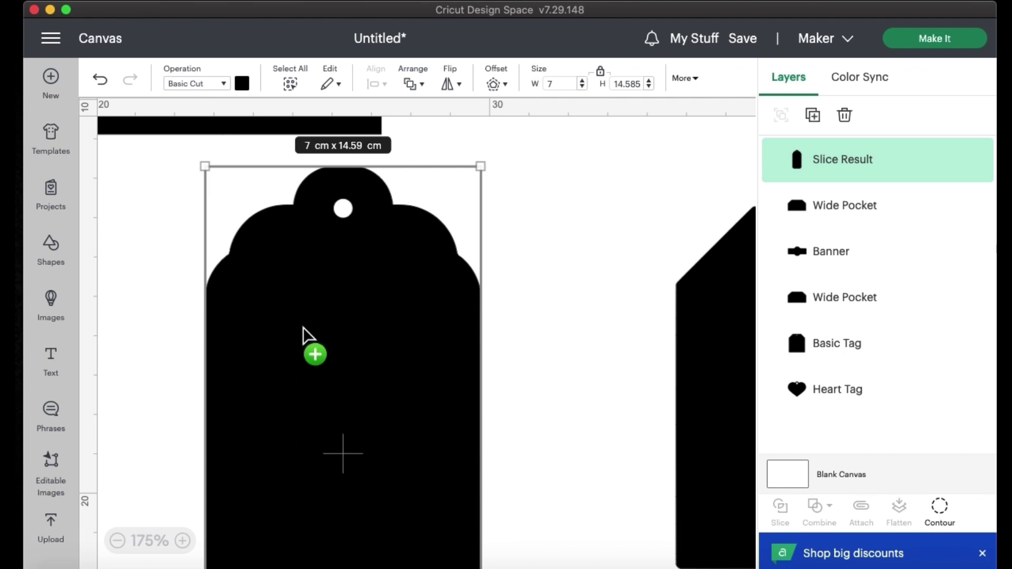
{"action": "left_click", "coordinate": [118, 541]}
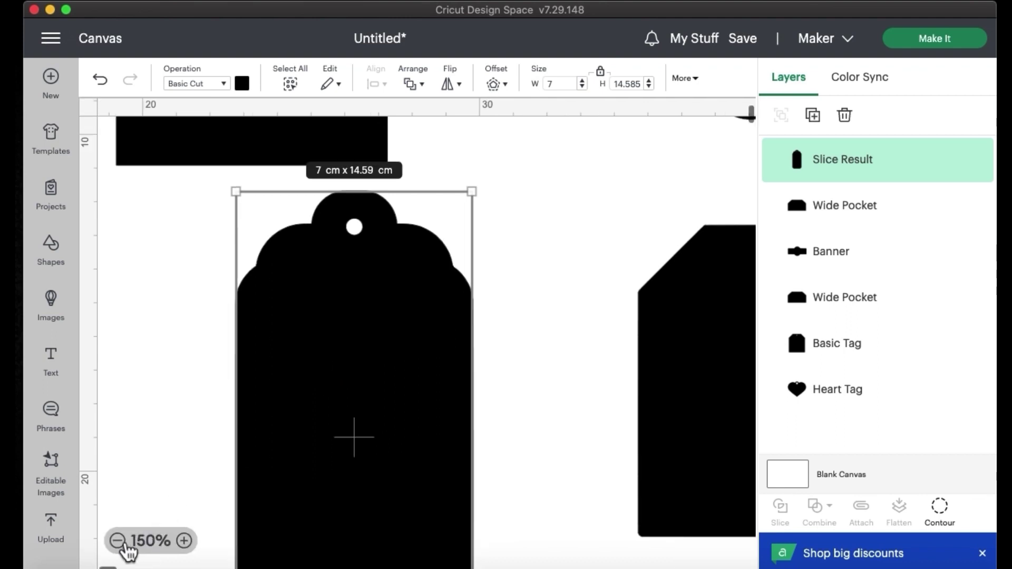
{"action": "left_click", "coordinate": [118, 540]}
{"action": "left_click", "coordinate": [119, 540]}
{"action": "left_click", "coordinate": [118, 540]}
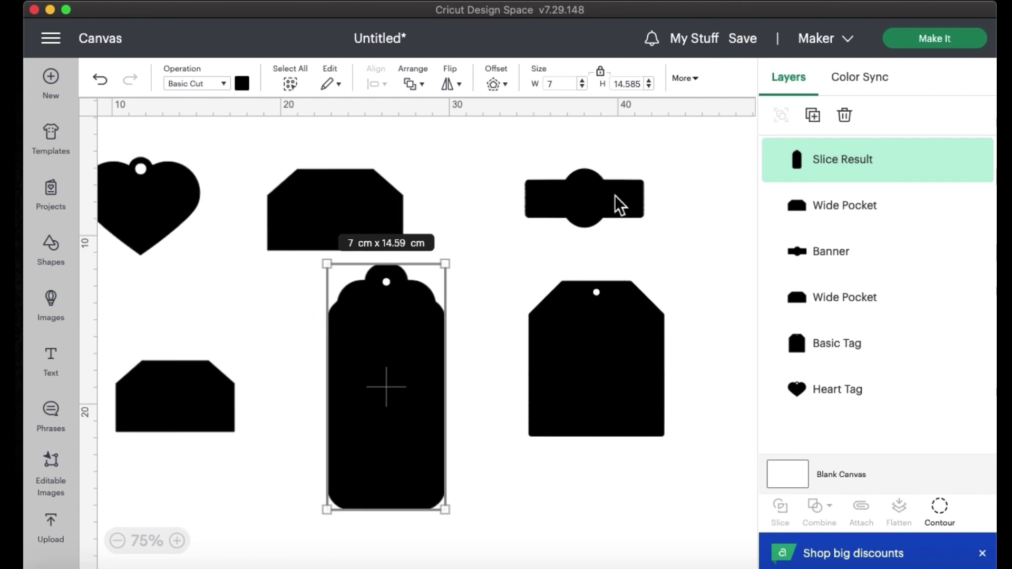
Prepare the shapes for cutting on a mat with the material size set to 21 cm x 29.7 cm (A4).
{"action": "left_click", "coordinate": [928, 46]}
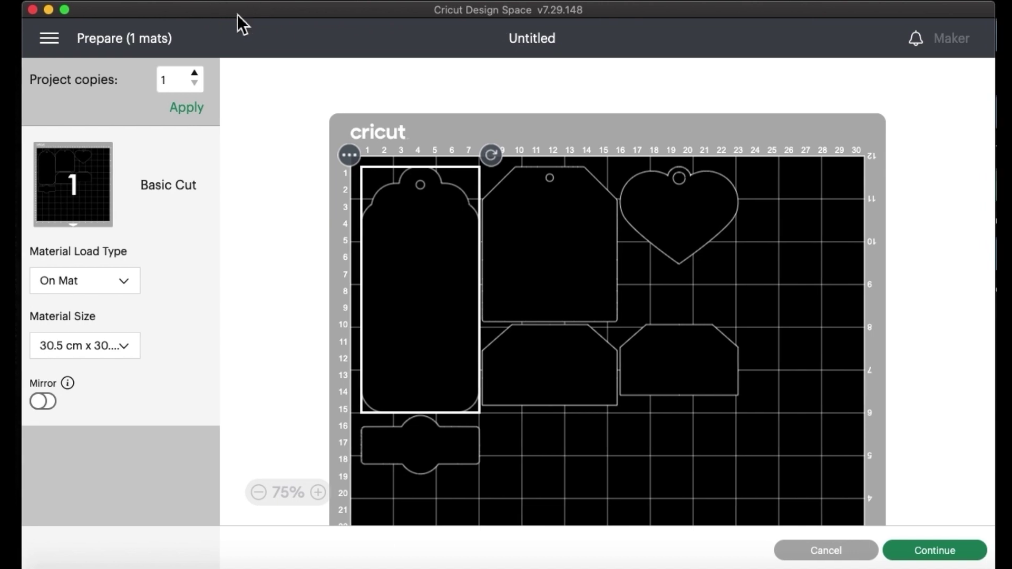
{"action": "left_click", "coordinate": [133, 352]}
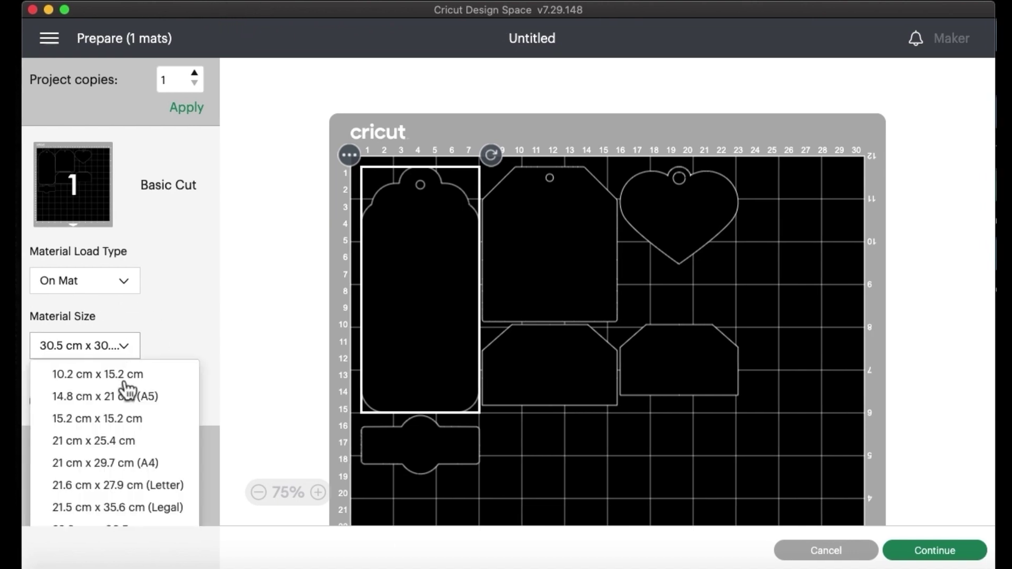
{"action": "left_click", "coordinate": [137, 469]}
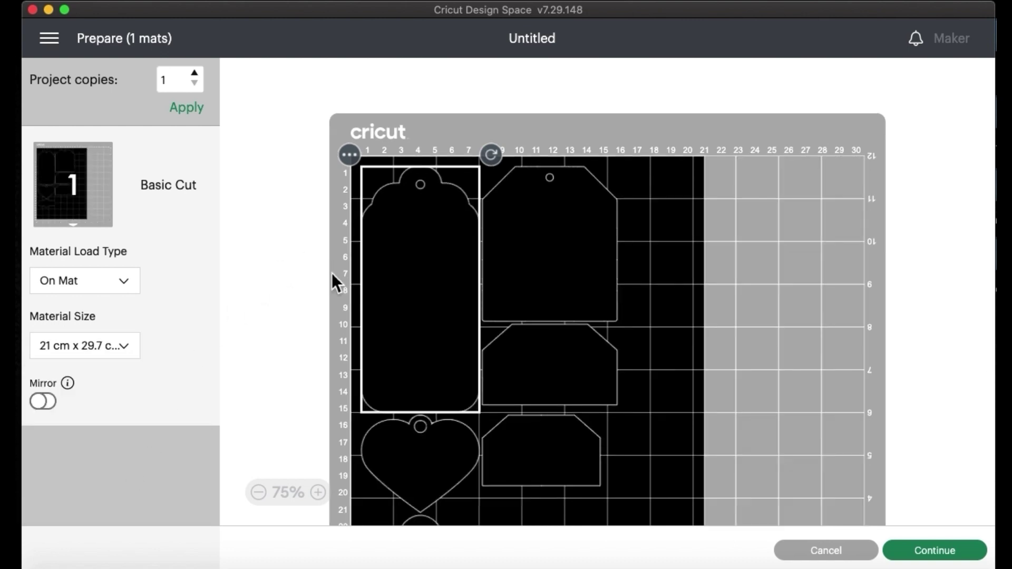
{"action": "scroll", "coordinate": [687, 369], "scroll_direction": "down", "scroll_amount": 5}
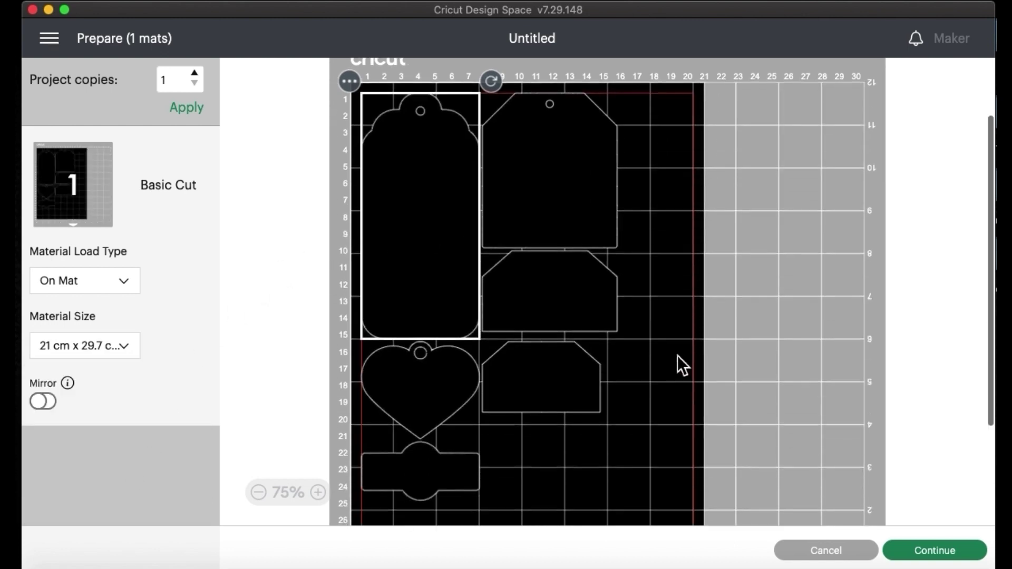
{"action": "scroll", "coordinate": [704, 340], "scroll_direction": "up", "scroll_amount": 3}
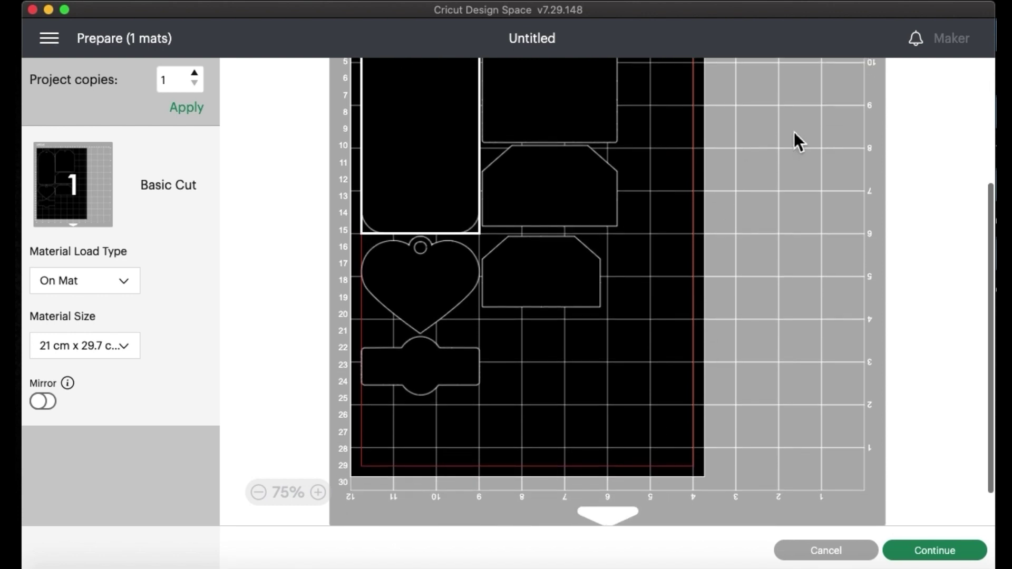
{"action": "scroll", "coordinate": [719, 174], "scroll_direction": "up", "scroll_amount": 1}
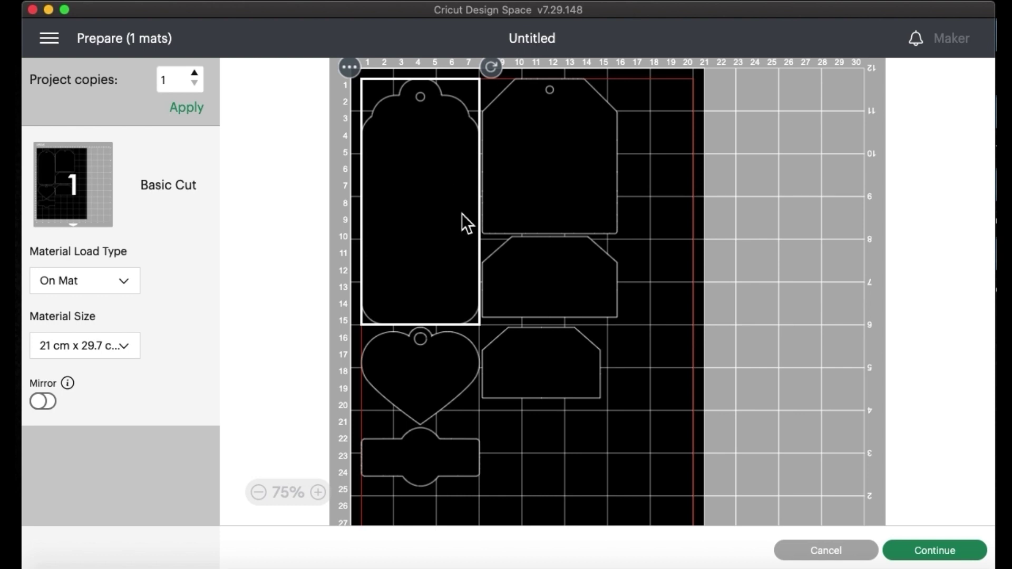
Spread the basic tag, both pockets, heart tag and banner further apart on the mat, placing the banner below the smaller pocket.
{"action": "left_click", "coordinate": [536, 182]}
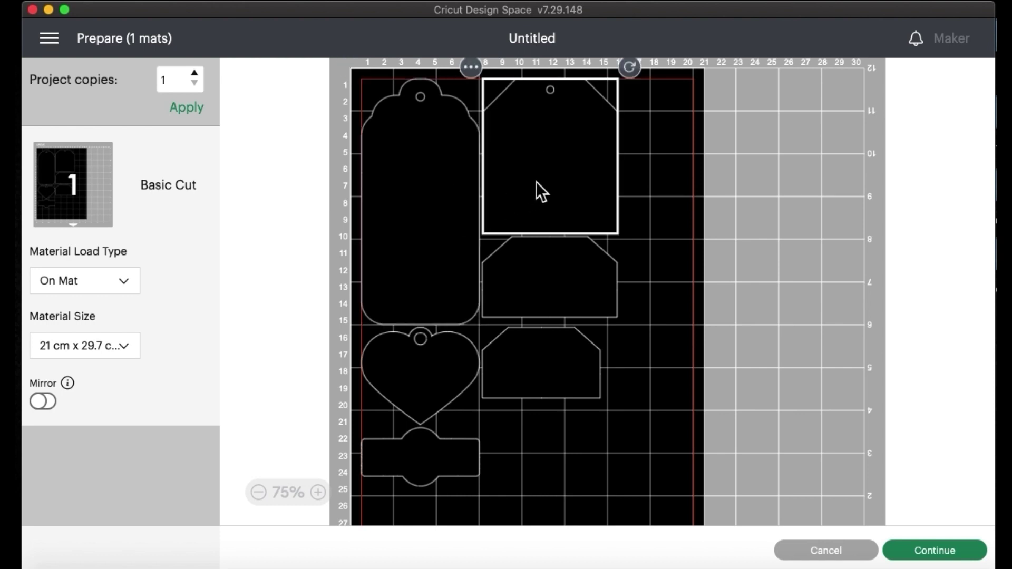
{"action": "left_click_drag", "start_coordinate": [539, 187], "coordinate": [548, 186]}
{"action": "left_click_drag", "start_coordinate": [553, 289], "coordinate": [566, 286]}
{"action": "left_click_drag", "start_coordinate": [551, 352], "coordinate": [573, 356]}
{"action": "left_click_drag", "start_coordinate": [426, 372], "coordinate": [430, 377]}
{"action": "left_click_drag", "start_coordinate": [418, 450], "coordinate": [533, 439]}
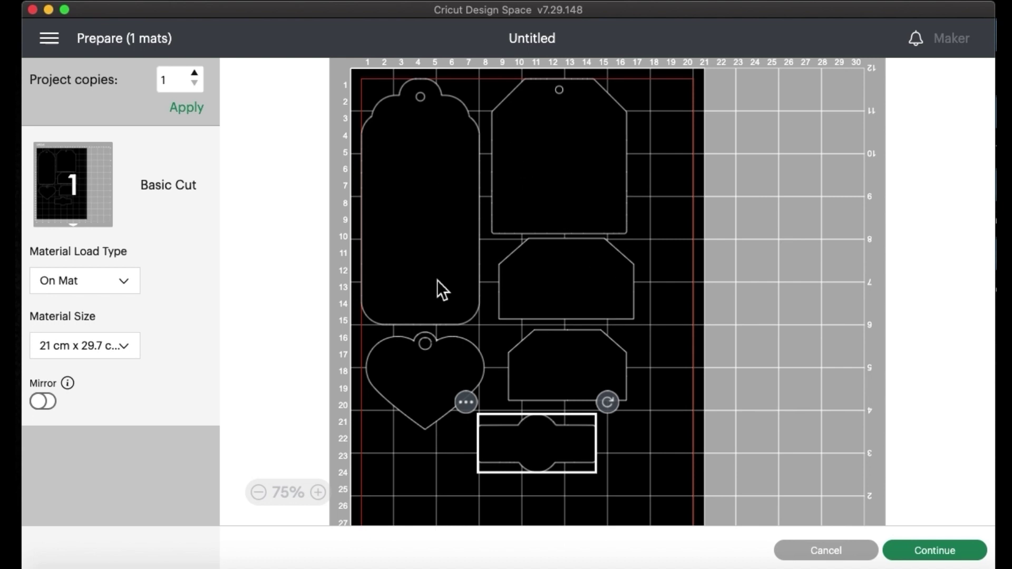
Cut the mat with Medium Cardstock – 80 lb (216 gsm) as the base material and finish the job.
{"action": "left_click", "coordinate": [907, 552]}
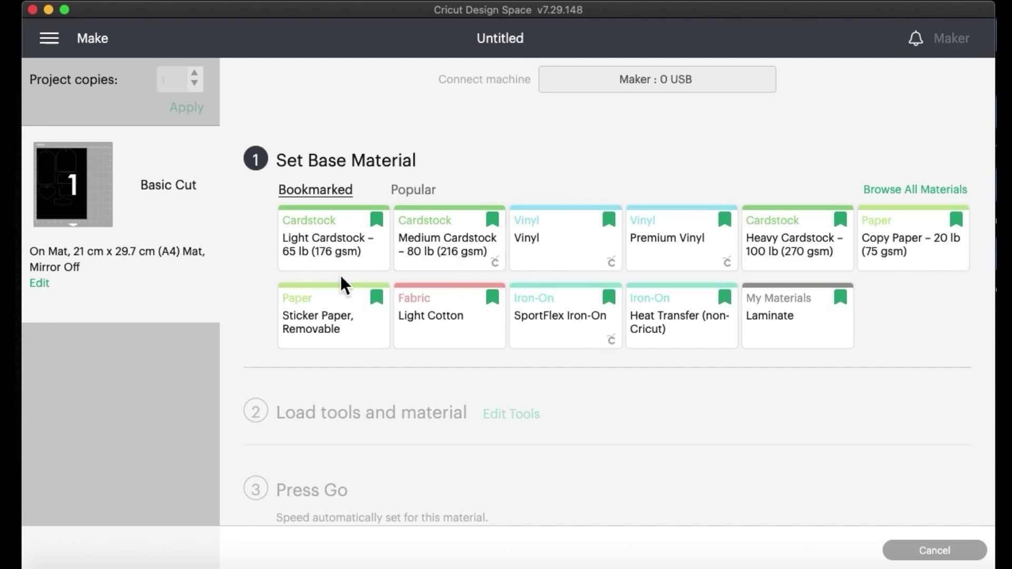
{"action": "left_click", "coordinate": [434, 256]}
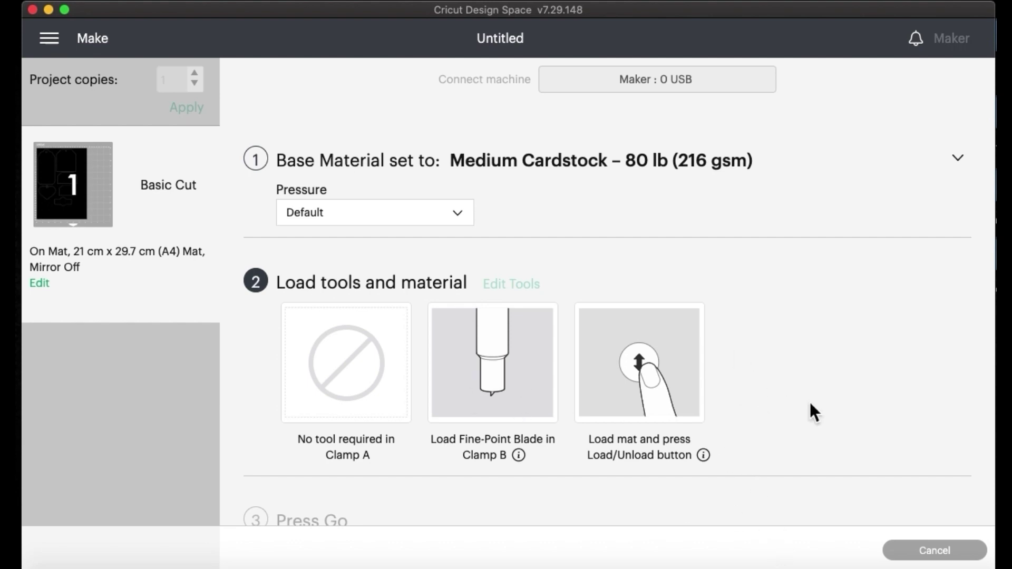
{"action": "left_click", "coordinate": [785, 567]}
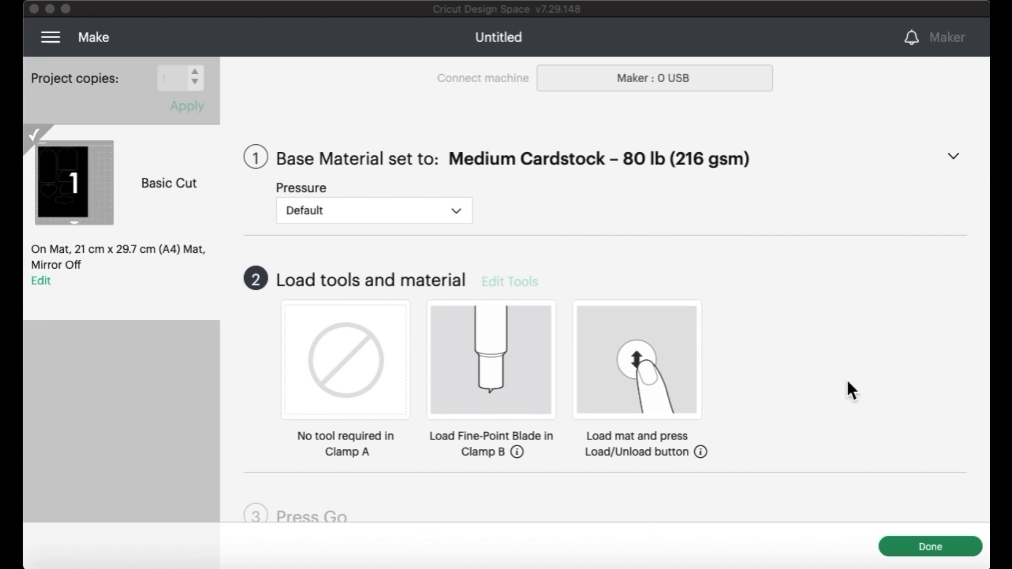
{"action": "left_click", "coordinate": [932, 543]}
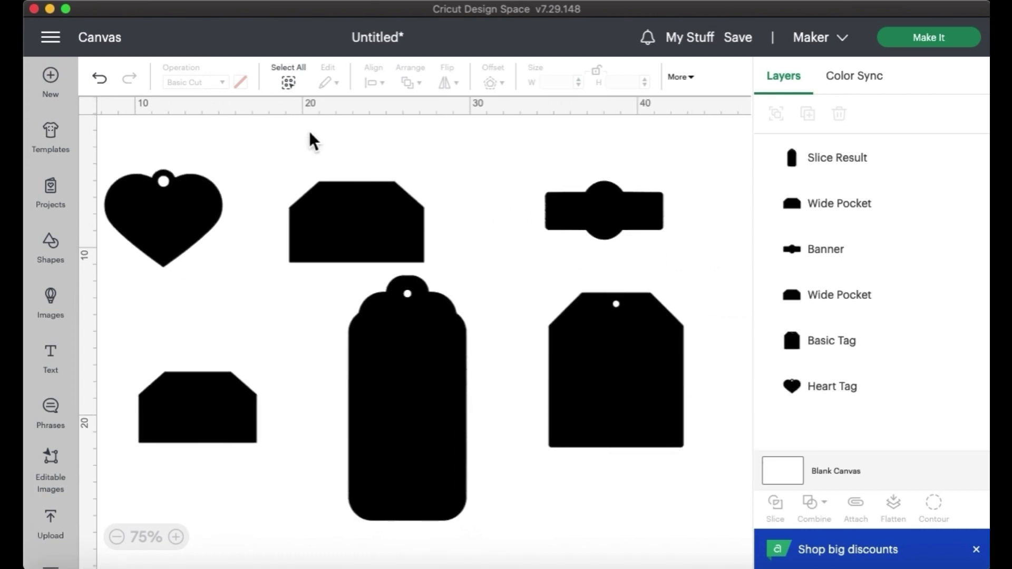
Delete the heart tag, both wide pockets, the banner and the long tag so that only the basic tag remains.
{"action": "left_click", "coordinate": [176, 233]}
{"action": "left_click", "coordinate": [840, 114]}
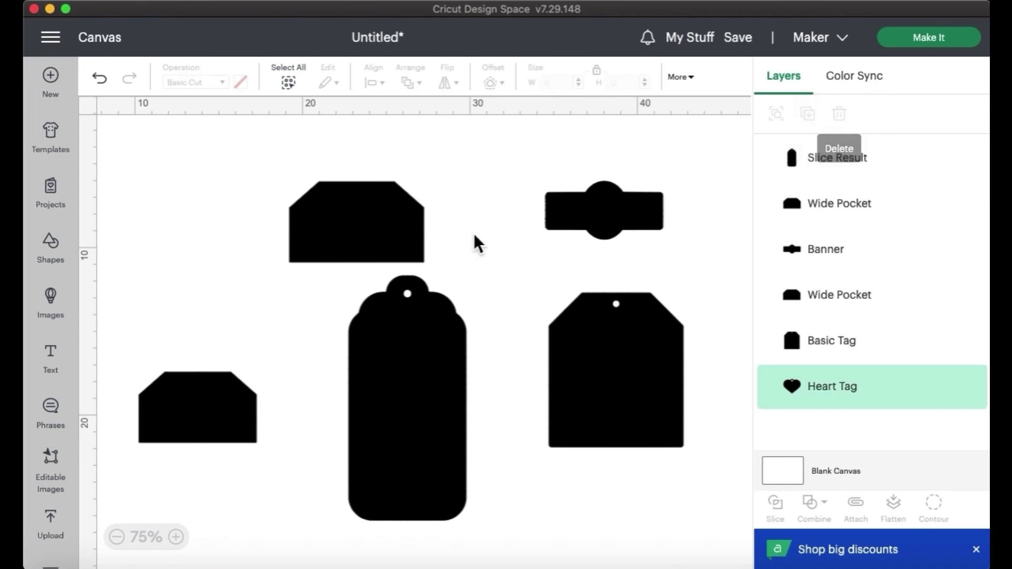
{"action": "left_click", "coordinate": [384, 210]}
{"action": "left_click", "coordinate": [839, 114]}
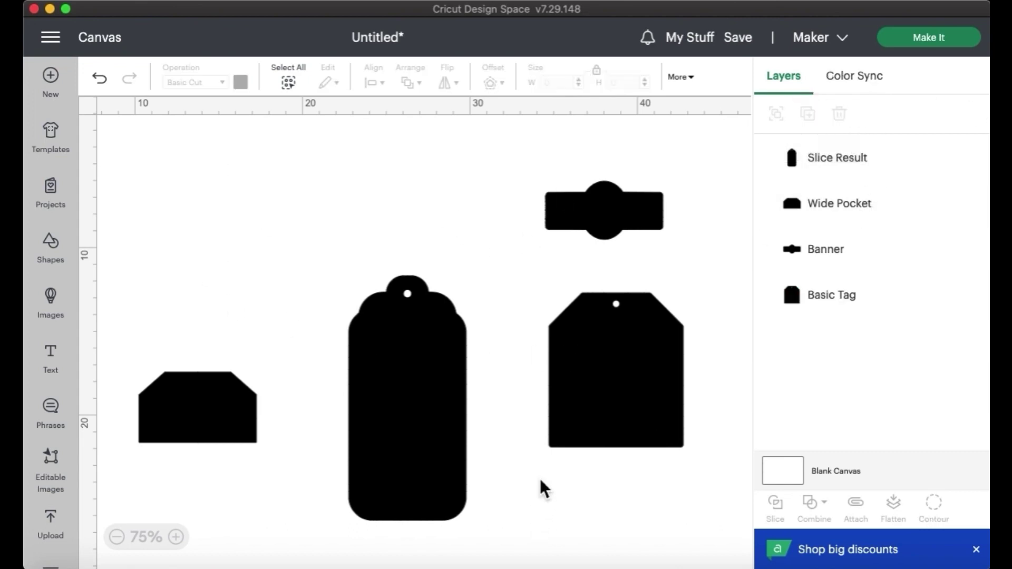
{"action": "left_click", "coordinate": [625, 211]}
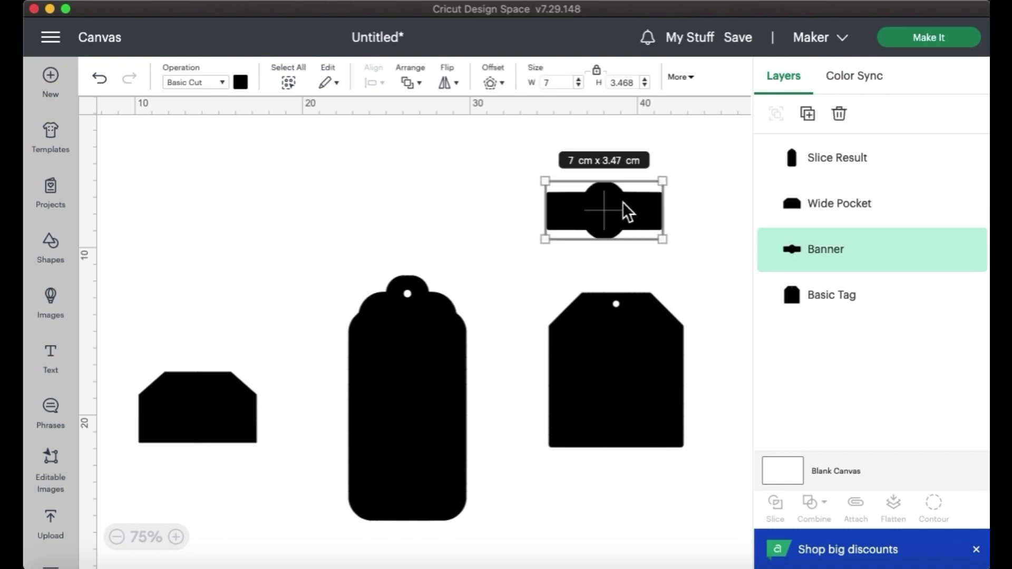
{"action": "left_click", "coordinate": [839, 114]}
{"action": "left_click", "coordinate": [191, 397]}
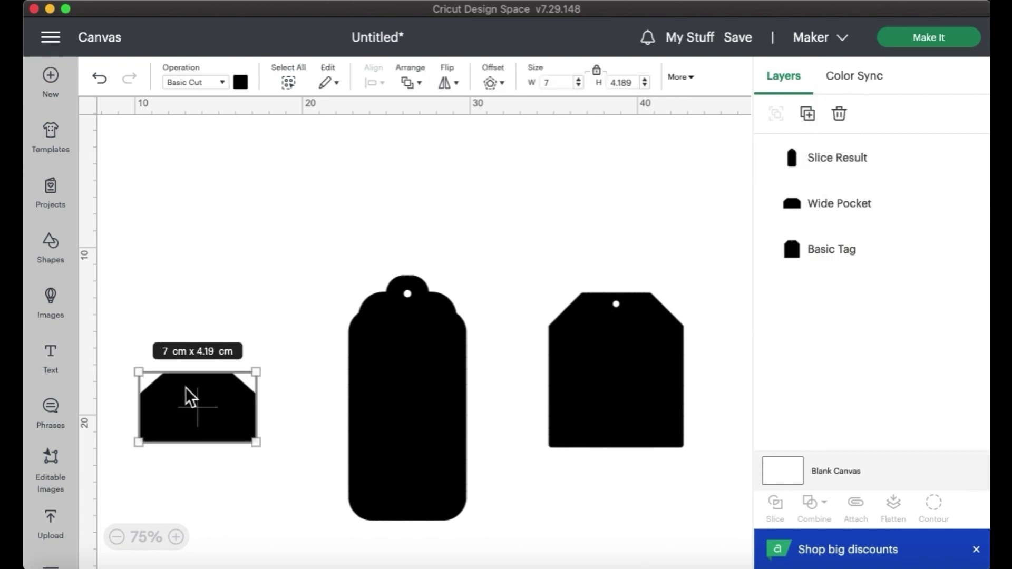
{"action": "left_click", "coordinate": [839, 114]}
{"action": "left_click", "coordinate": [455, 384]}
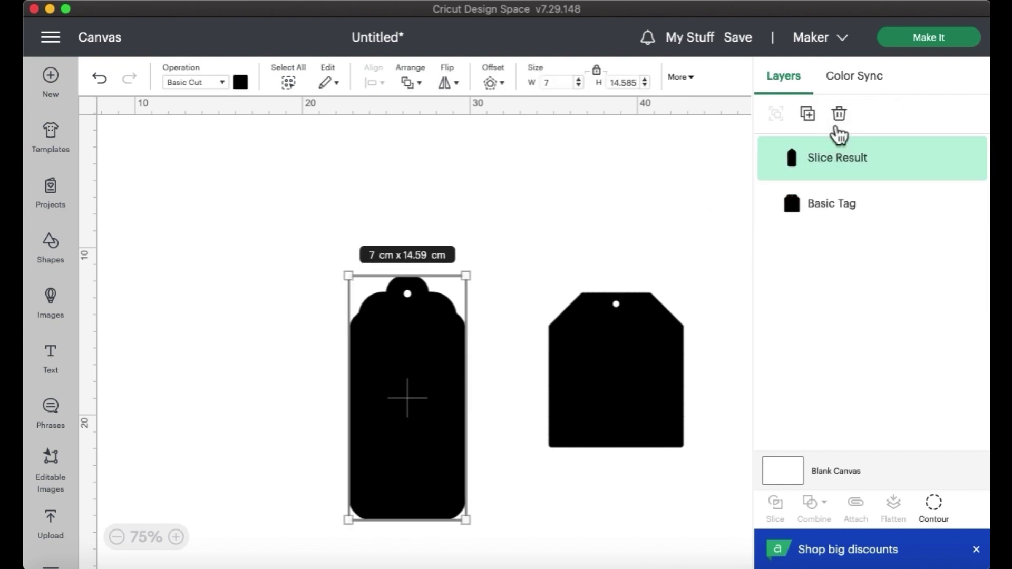
{"action": "left_click", "coordinate": [844, 117]}
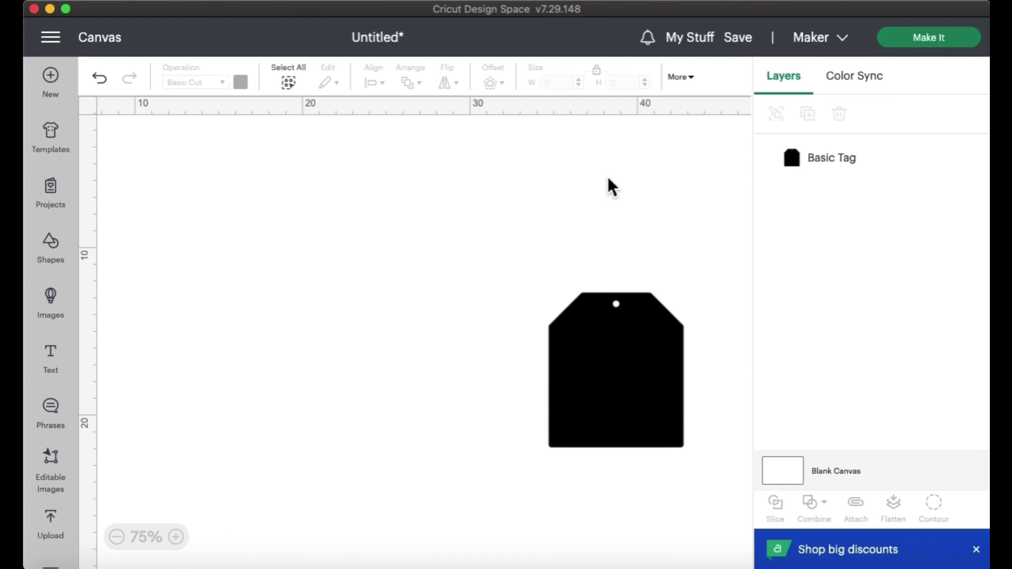
Preview 6 project copies of the basic tag on 21 cm x 29.7 cm (A4) material, and cancel back to the canvas.
{"action": "left_click", "coordinate": [836, 158]}
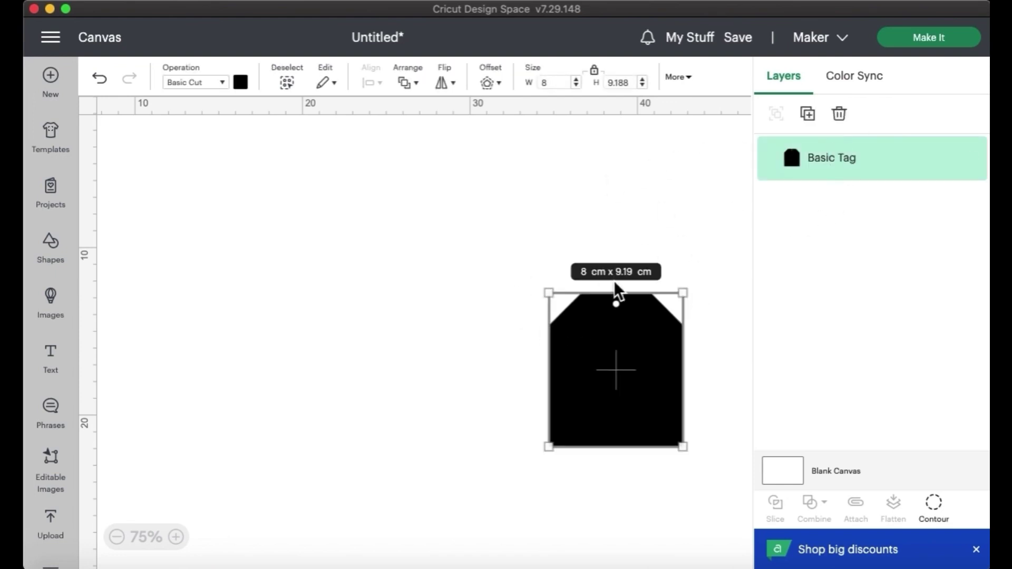
{"action": "left_click", "coordinate": [967, 39]}
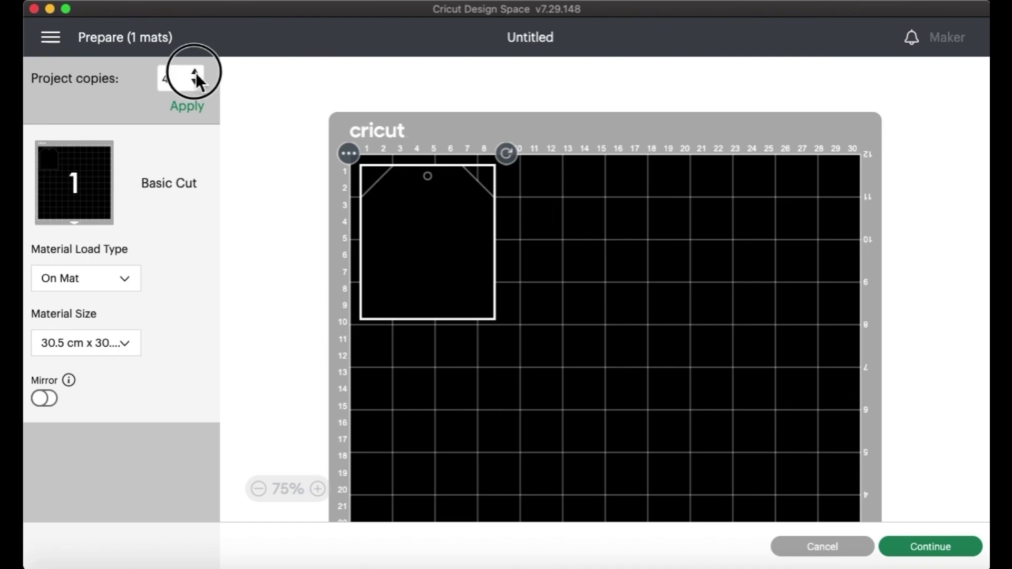
{"action": "left_click", "coordinate": [188, 109]}
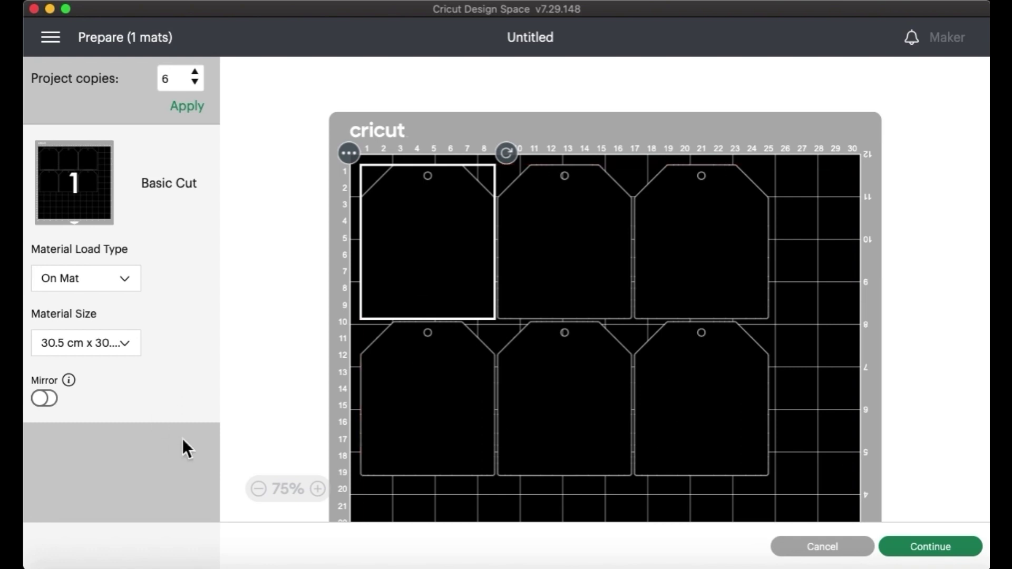
{"action": "left_click", "coordinate": [96, 349]}
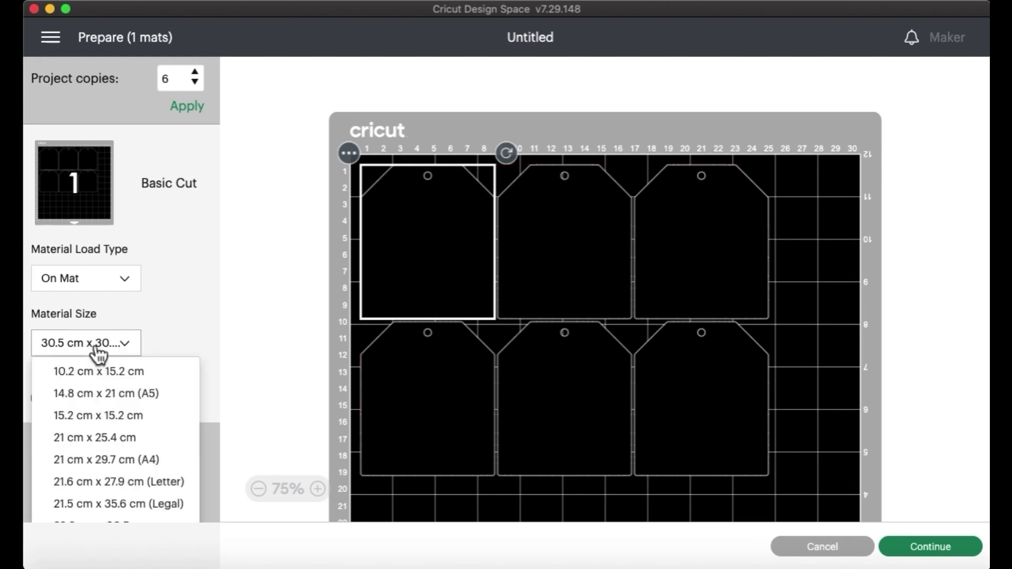
{"action": "left_click", "coordinate": [98, 460]}
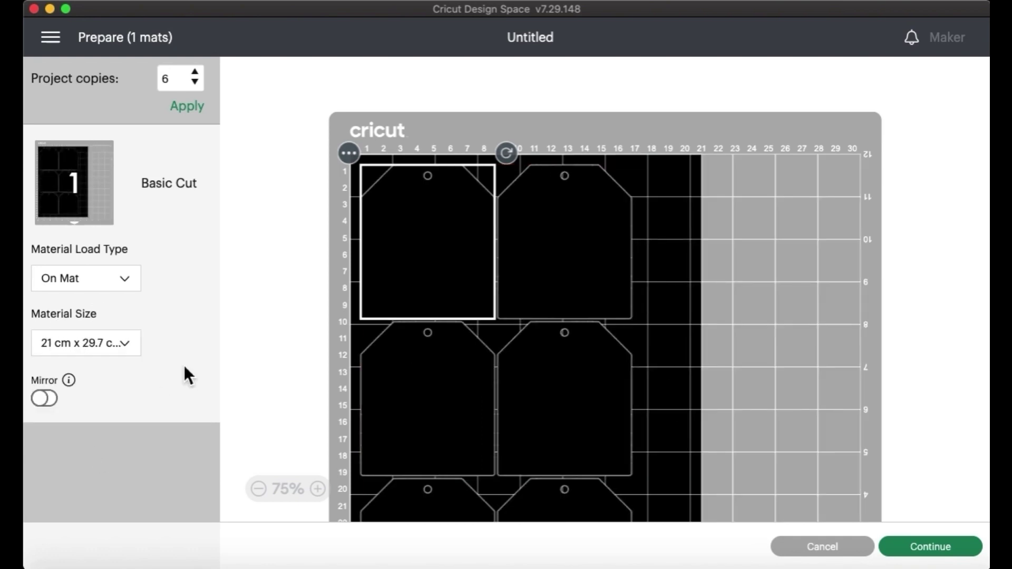
{"action": "scroll", "coordinate": [449, 400], "scroll_direction": "down", "scroll_amount": 5}
{"action": "scroll", "coordinate": [449, 399], "scroll_direction": "up", "scroll_amount": 4}
{"action": "scroll", "coordinate": [449, 399], "scroll_direction": "down", "scroll_amount": 5}
{"action": "scroll", "coordinate": [449, 399], "scroll_direction": "up", "scroll_amount": 4}
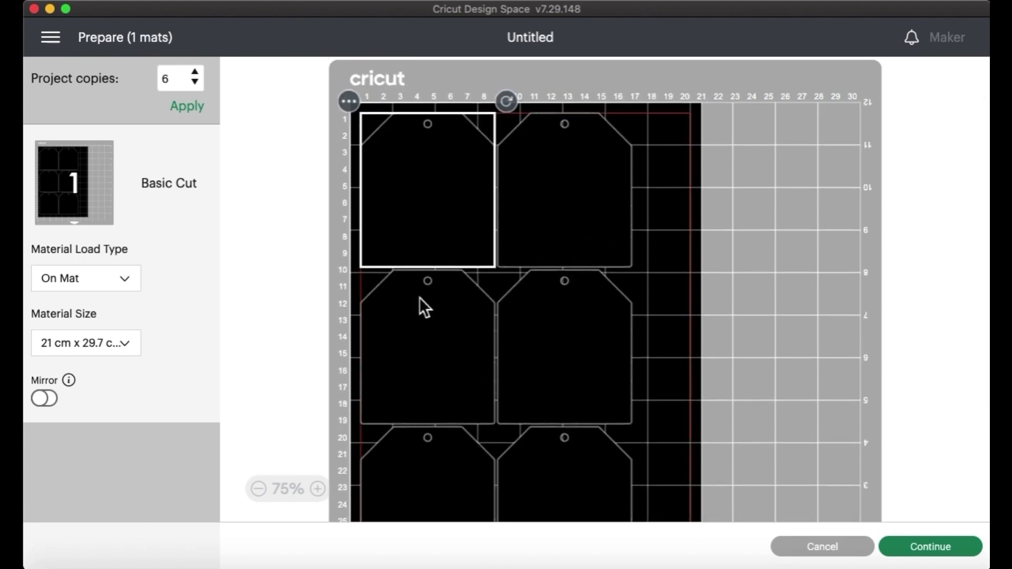
{"action": "left_click", "coordinate": [811, 551]}
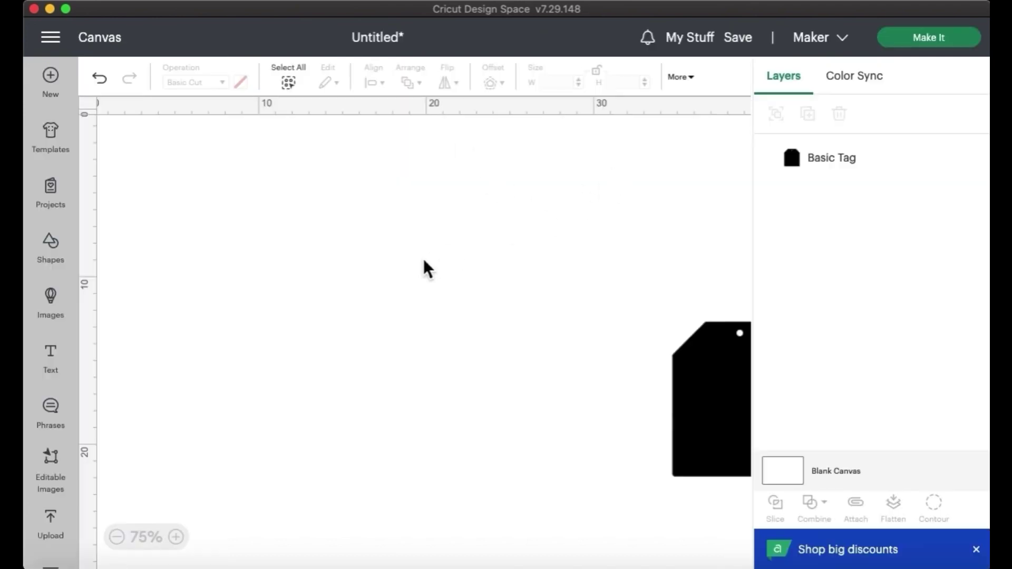
Move the basic tag toward the middle of the canvas and set its width to 5 cm.
{"action": "left_click_drag", "start_coordinate": [718, 406], "coordinate": [502, 334]}
{"action": "left_click", "coordinate": [551, 83]}
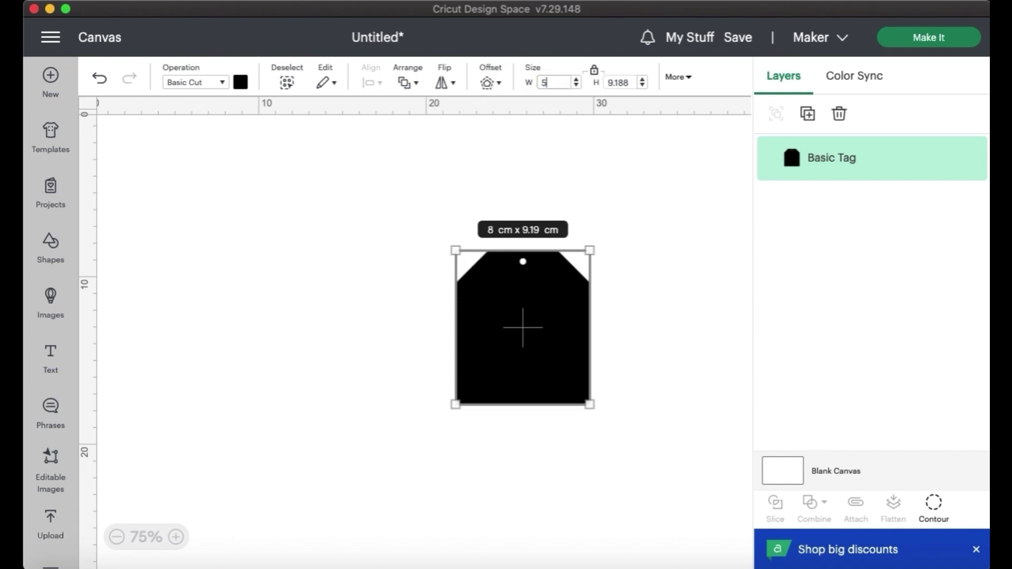
{"action": "key", "text": "Return"}
Prepare 9 project copies of the smaller basic tag on 21 cm x 29.7 cm (A4) material and inspect the mat layout.
{"action": "left_click", "coordinate": [931, 42]}
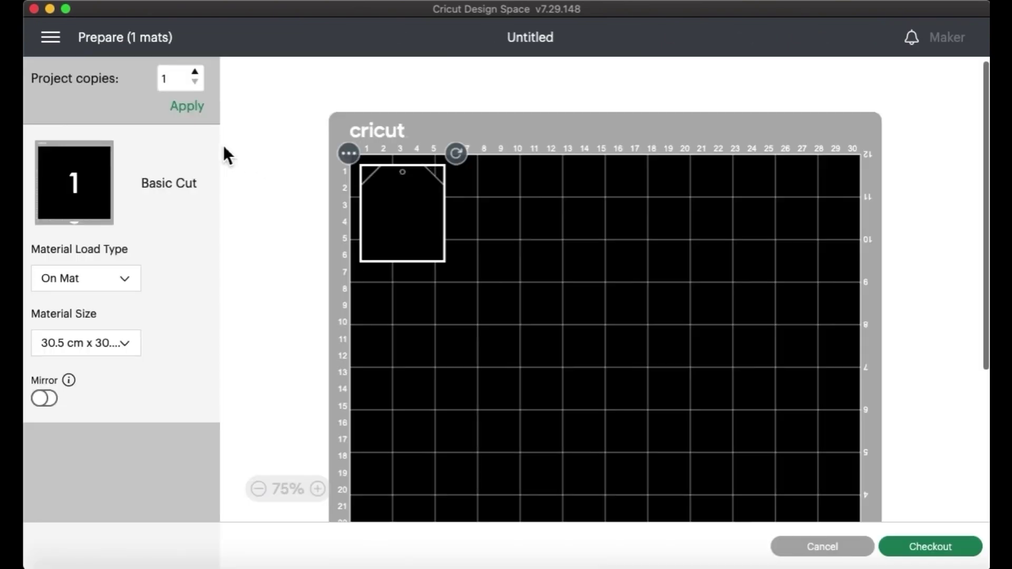
{"action": "left_click", "coordinate": [195, 73]}
{"action": "left_click", "coordinate": [195, 72]}
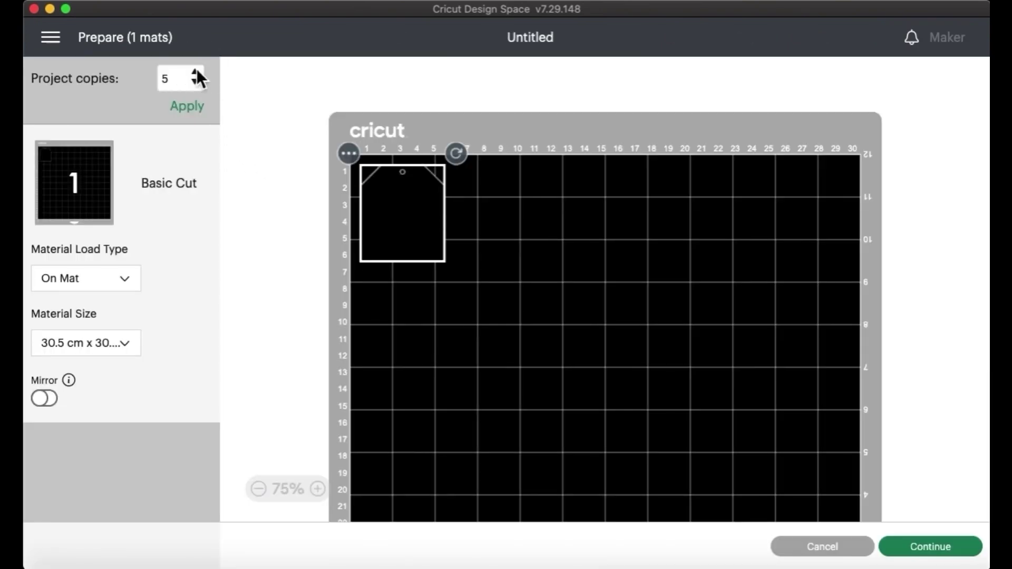
{"action": "left_click", "coordinate": [195, 72]}
{"action": "left_click", "coordinate": [195, 110]}
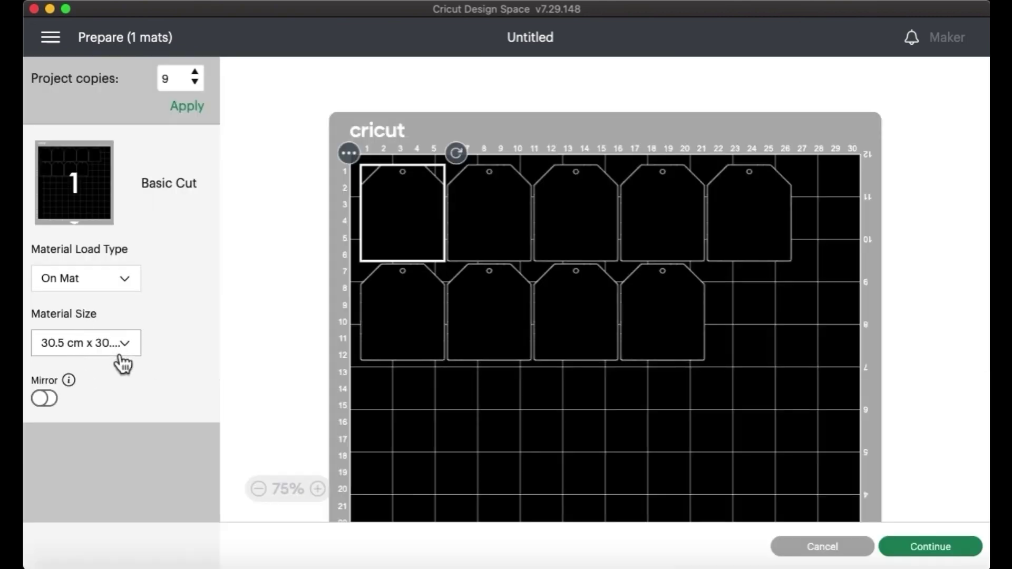
{"action": "left_click", "coordinate": [119, 348]}
{"action": "left_click", "coordinate": [58, 459]}
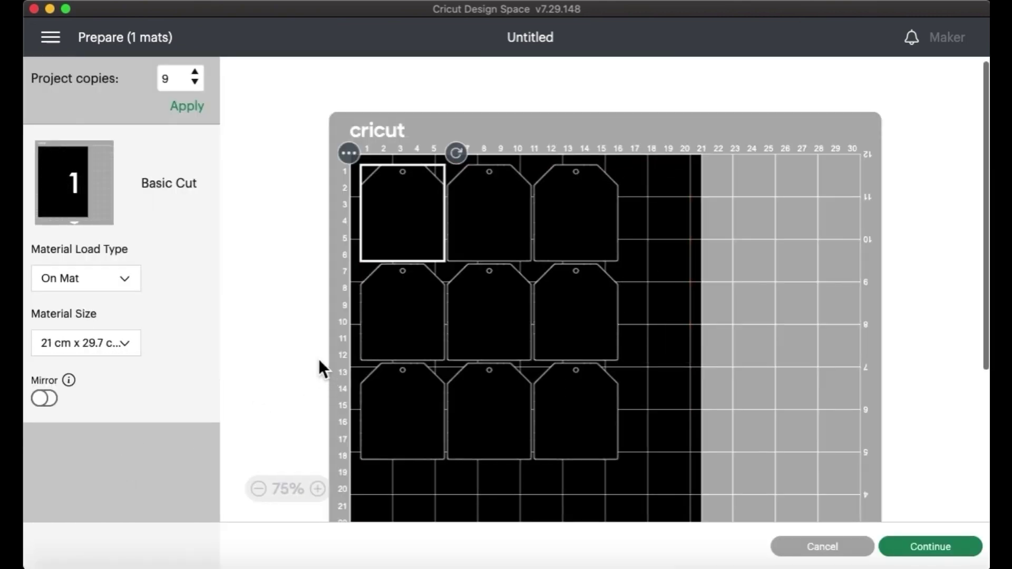
{"action": "scroll", "coordinate": [318, 358], "scroll_direction": "down", "scroll_amount": 5}
{"action": "scroll", "coordinate": [318, 359], "scroll_direction": "up", "scroll_amount": 2}
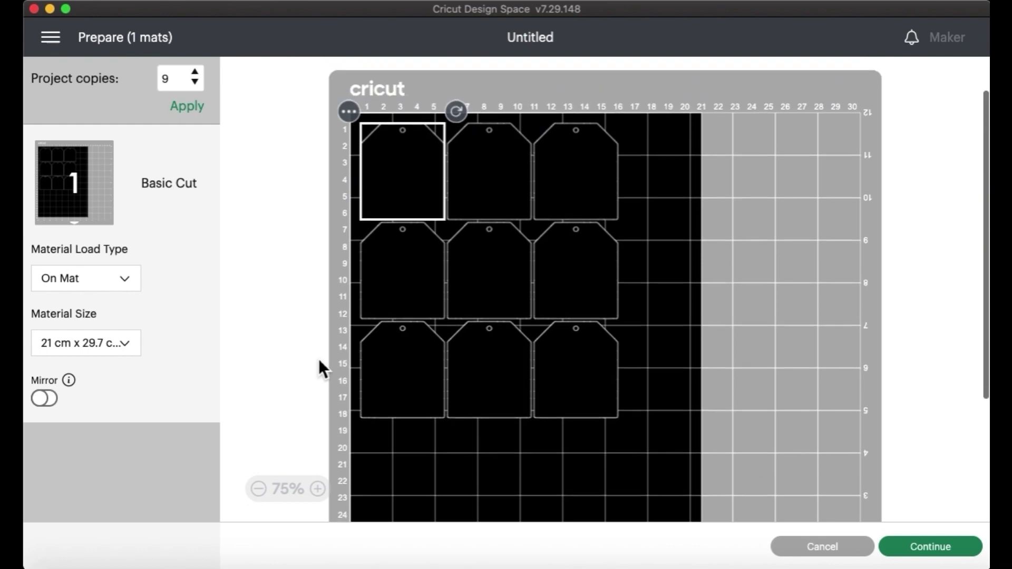
Raise the project copies to 15, reapply the 21 cm x 29.7 cm (A4) material size and view the second mat.
{"action": "left_click", "coordinate": [196, 73]}
{"action": "left_click", "coordinate": [196, 72]}
{"action": "left_click", "coordinate": [188, 108]}
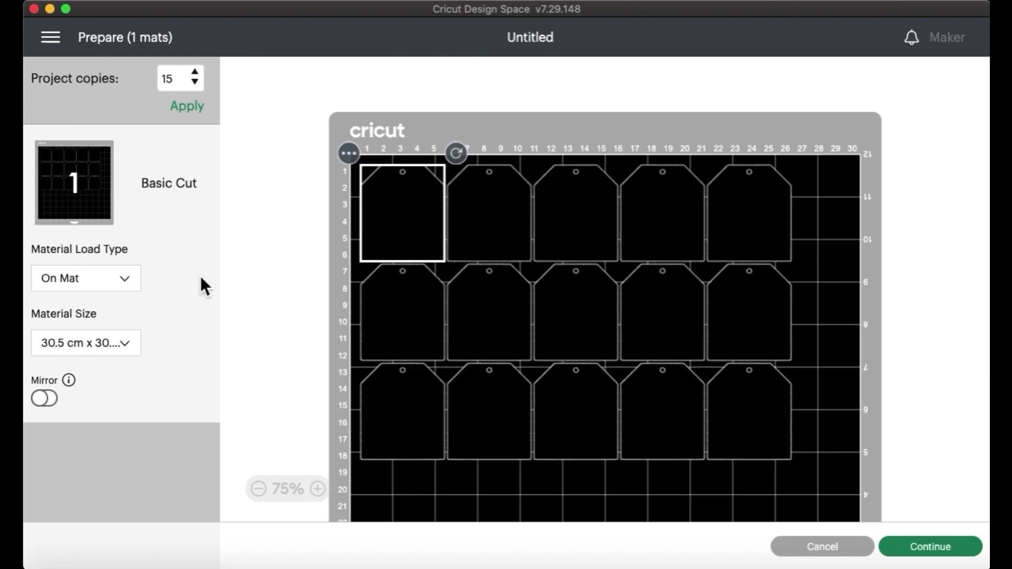
{"action": "left_click", "coordinate": [108, 350]}
{"action": "left_click", "coordinate": [95, 463]}
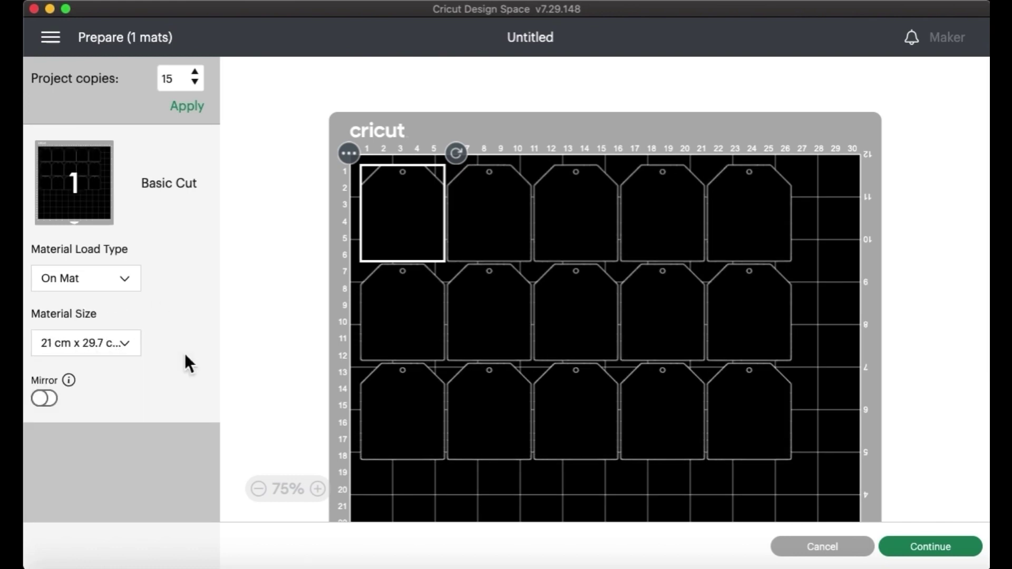
{"action": "scroll", "coordinate": [267, 267], "scroll_direction": "down", "scroll_amount": 5}
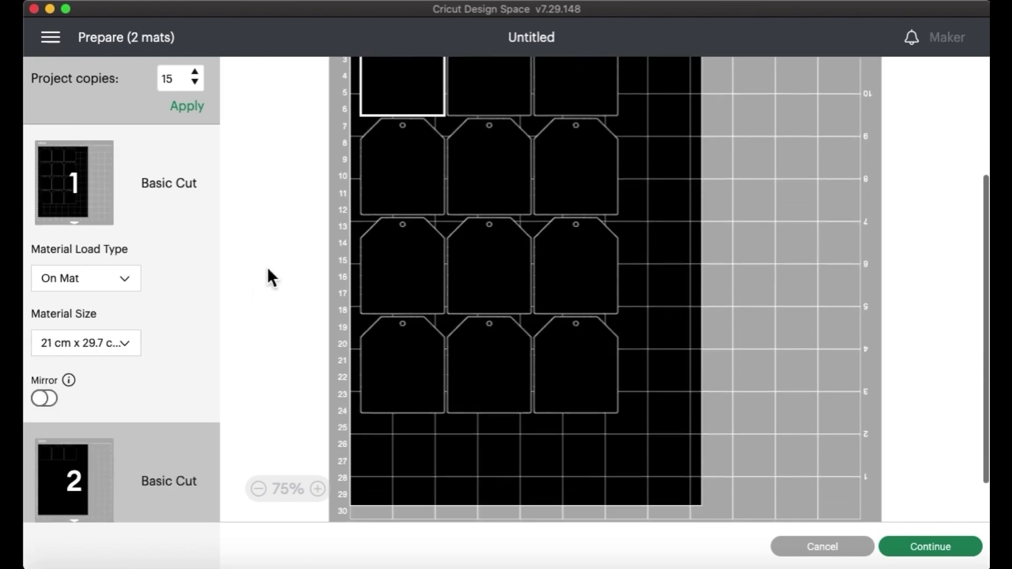
{"action": "left_click", "coordinate": [71, 477]}
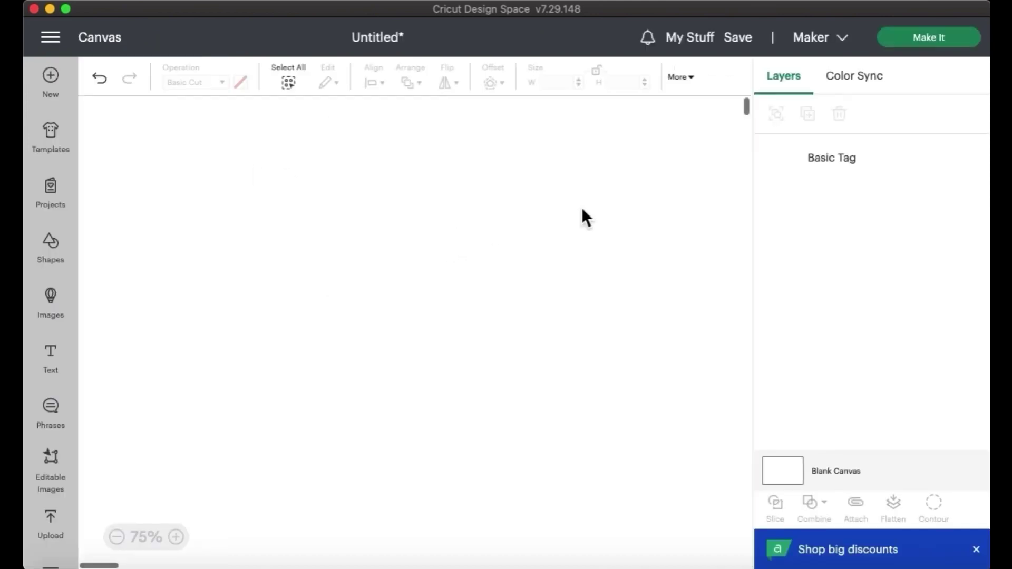
Undo the recent changes until the scalloped tag, both wide pockets, the banner and the basic tag are all restored.
{"action": "key", "text": "super+z"}
{"action": "key", "text": "super+z"}
{"action": "key", "text": "super+z"}
{"action": "key", "text": "super+z"}
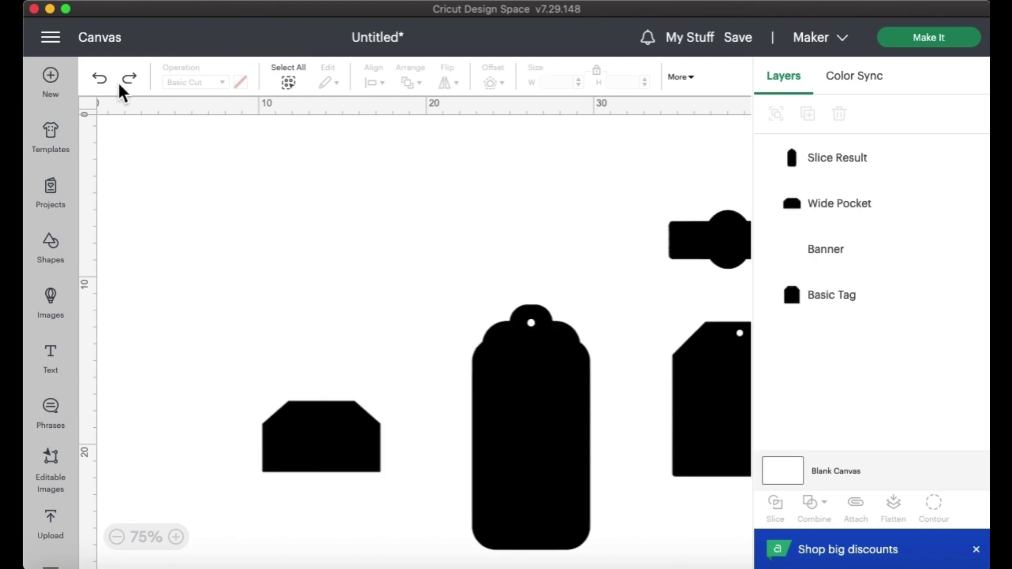
{"action": "key", "text": "super+z"}
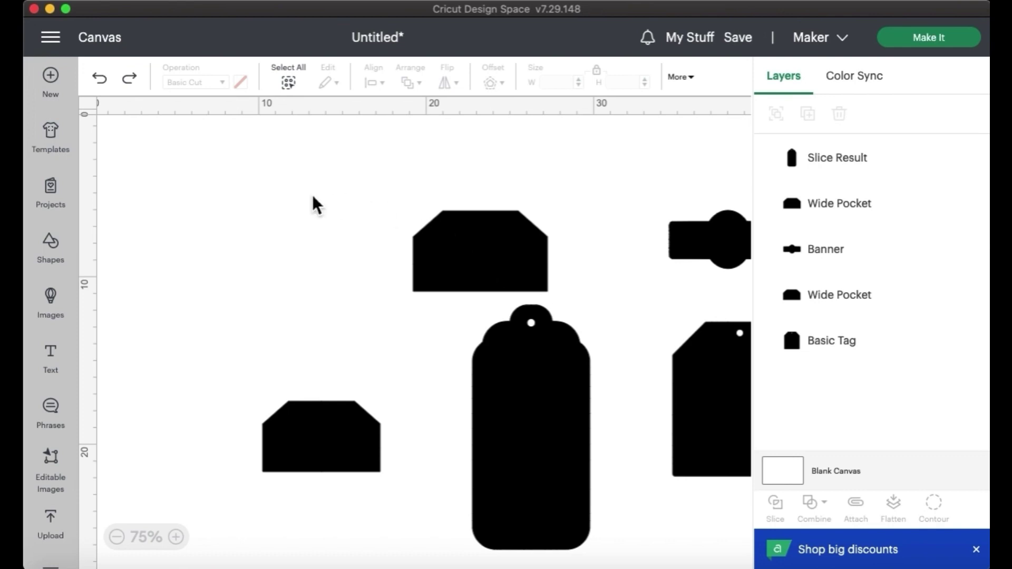
Set the widths of the tall scalloped tag and the banner to 5 cm each.
{"action": "left_click", "coordinate": [477, 220]}
{"action": "double_click", "coordinate": [555, 83]}
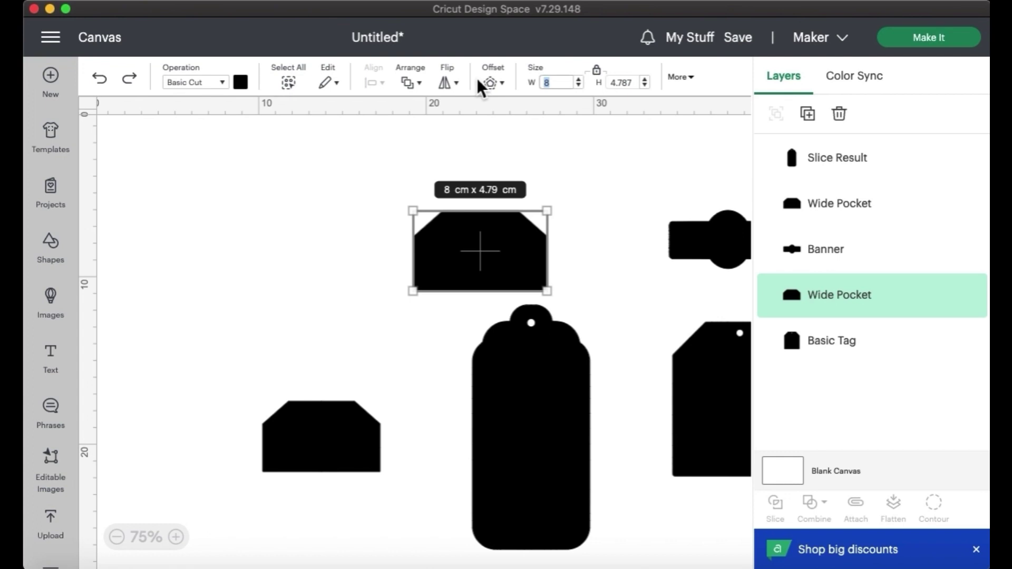
{"action": "left_click", "coordinate": [530, 385]}
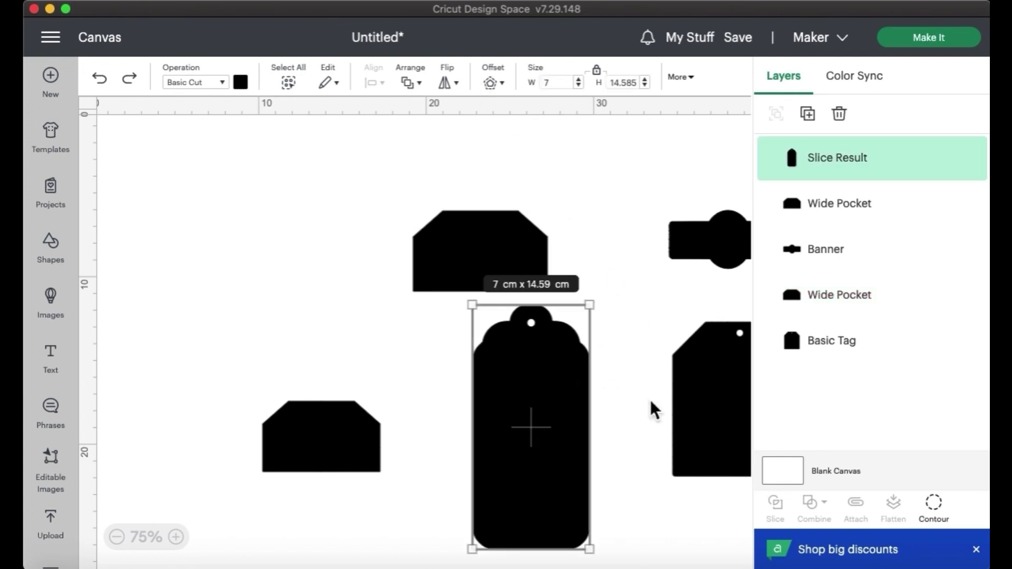
{"action": "double_click", "coordinate": [559, 84]}
{"action": "type", "text": "5"}
{"action": "key", "text": "Return"}
{"action": "left_click", "coordinate": [718, 236]}
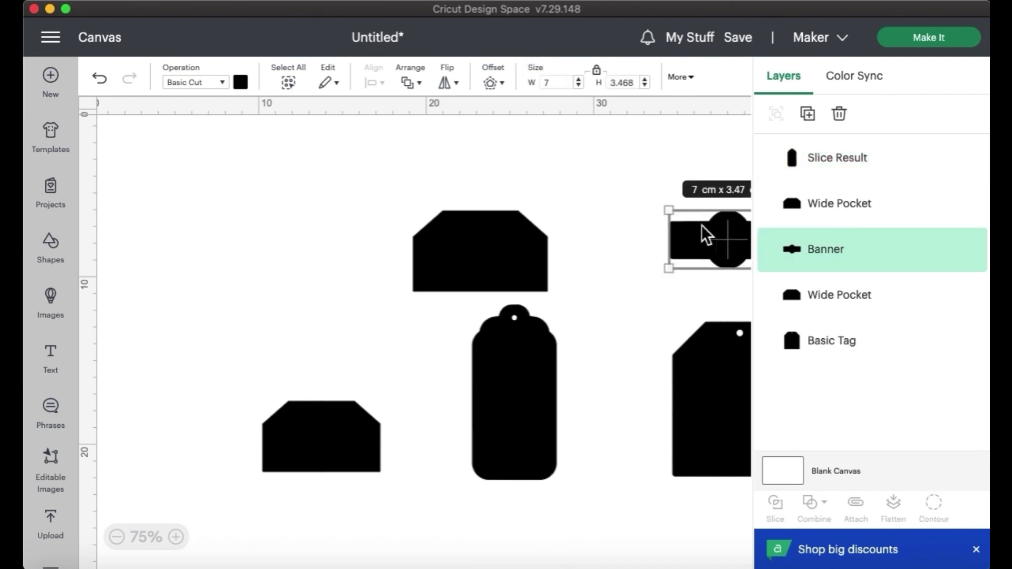
{"action": "double_click", "coordinate": [558, 83]}
{"action": "type", "text": "5"}
{"action": "key", "text": "Return"}
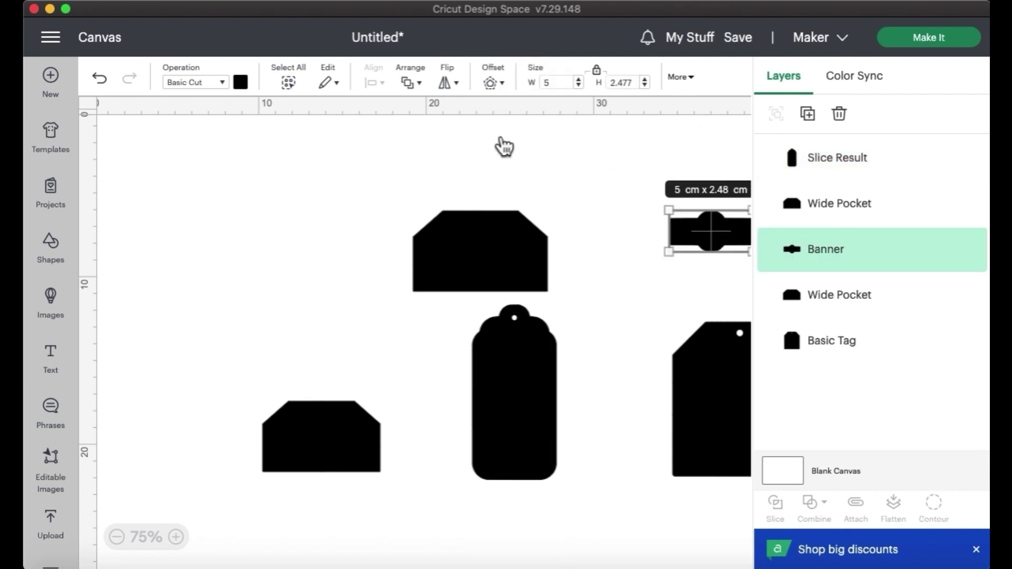
Set the widths of the basic tag and the smaller wide pocket to 5 cm each.
{"action": "left_click", "coordinate": [736, 401]}
{"action": "double_click", "coordinate": [555, 83]}
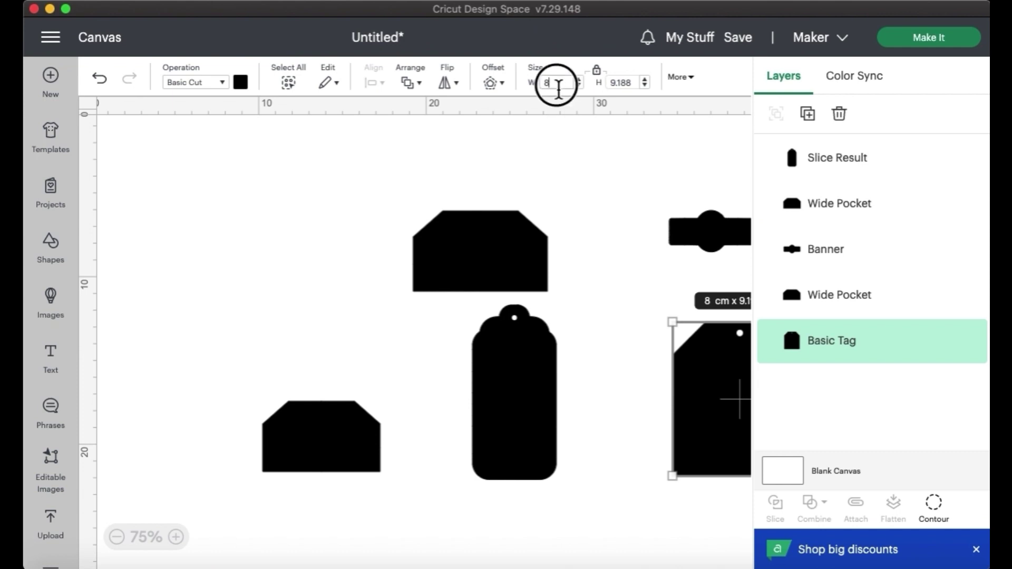
{"action": "type", "text": "5"}
{"action": "key", "text": "Return"}
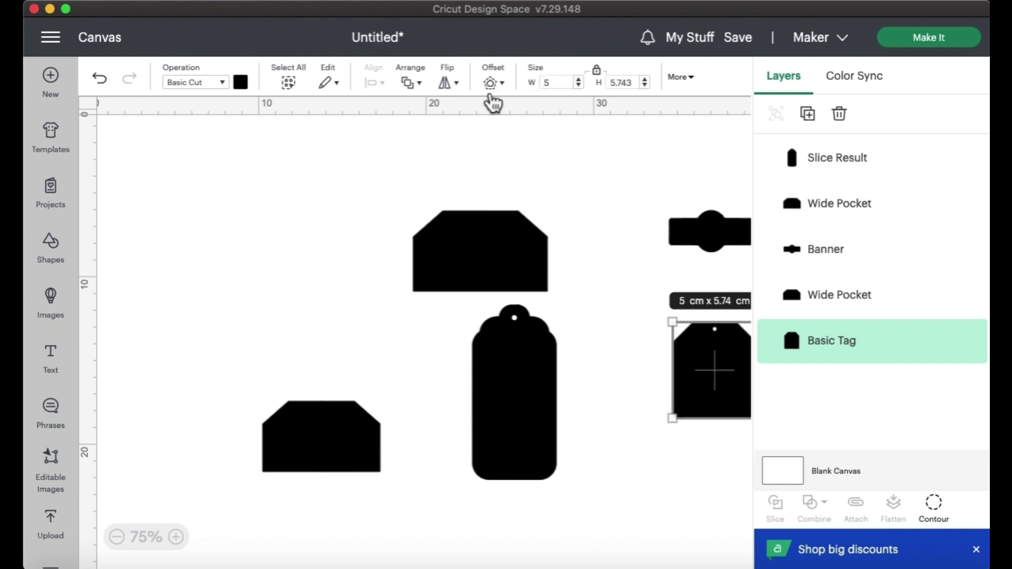
{"action": "left_click", "coordinate": [334, 448]}
{"action": "double_click", "coordinate": [554, 83]}
{"action": "type", "text": "5"}
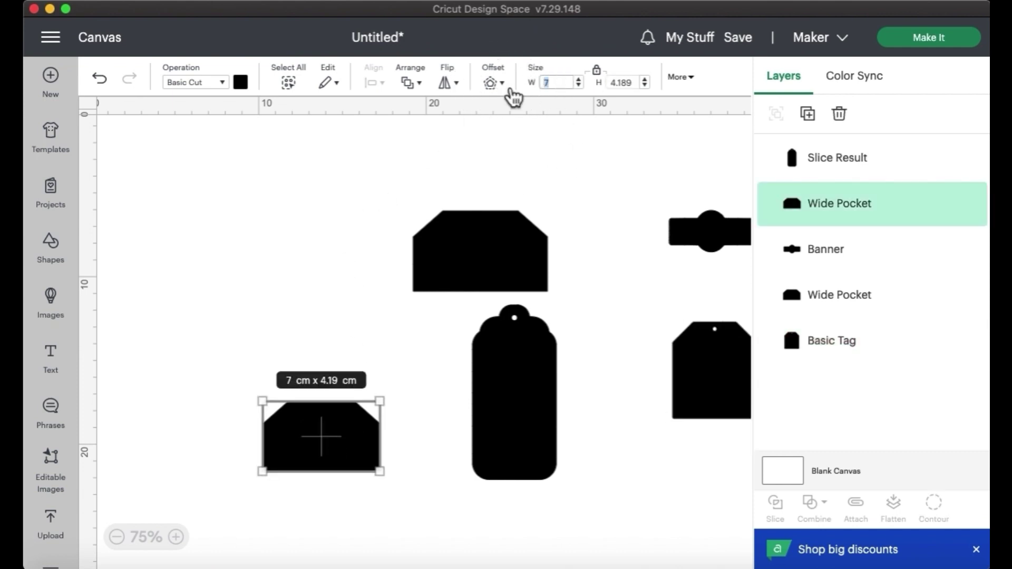
{"action": "key", "text": "Return"}
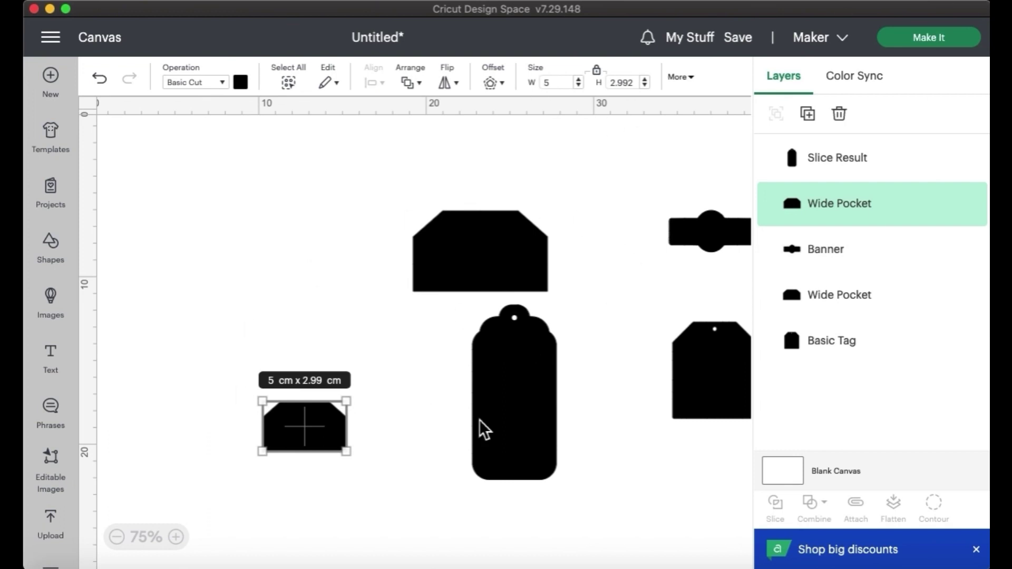
Prepare 9 project copies of all the shapes on 21 cm x 29.7 cm (A4) material.
{"action": "left_click", "coordinate": [909, 51]}
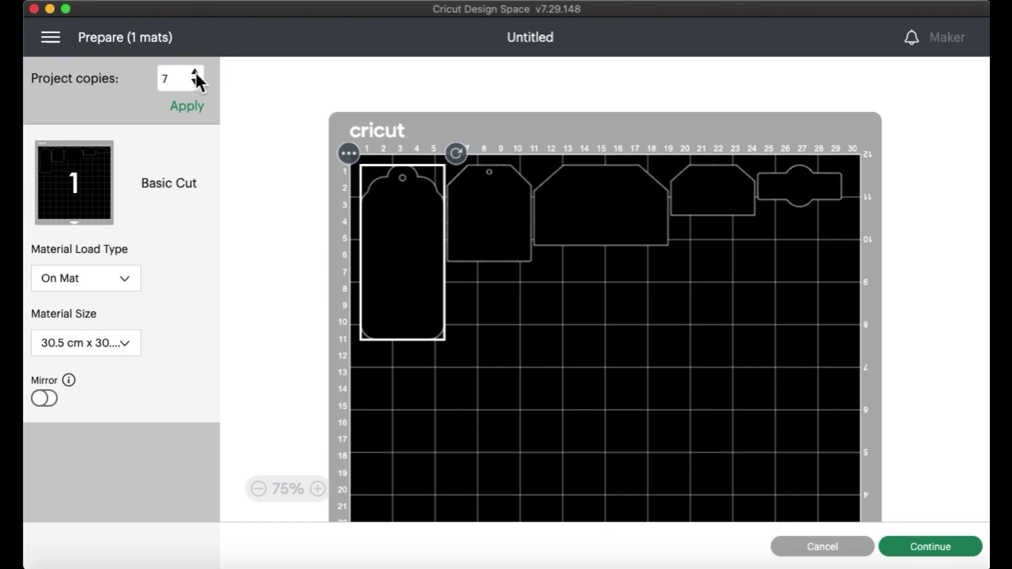
{"action": "left_click", "coordinate": [195, 73]}
{"action": "left_click", "coordinate": [184, 111]}
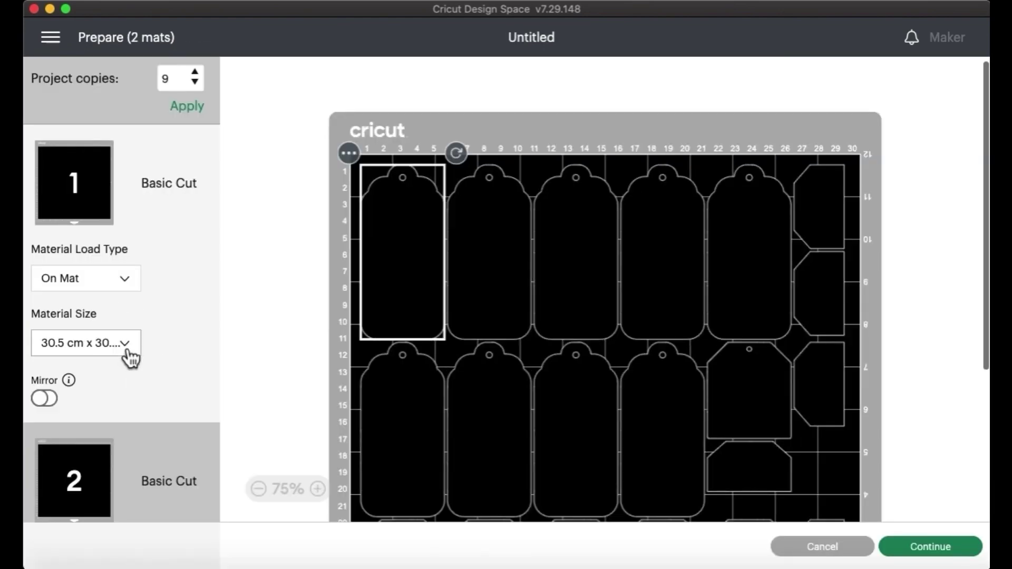
{"action": "left_click", "coordinate": [125, 349]}
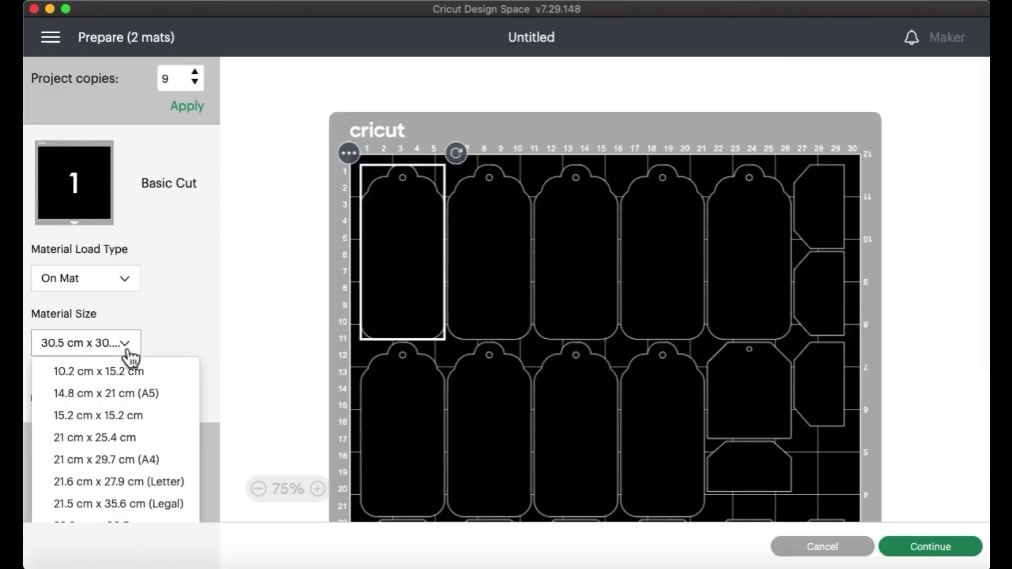
{"action": "left_click", "coordinate": [117, 462]}
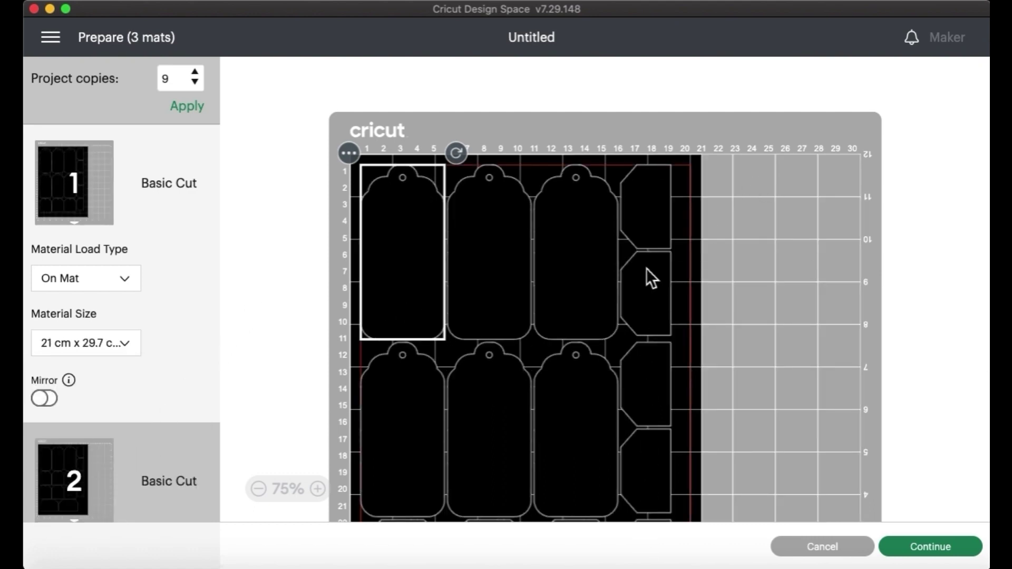
Inspect how the shapes are arranged on the first and second mats, and cancel back to the canvas.
{"action": "scroll", "coordinate": [513, 329], "scroll_direction": "down", "scroll_amount": 3}
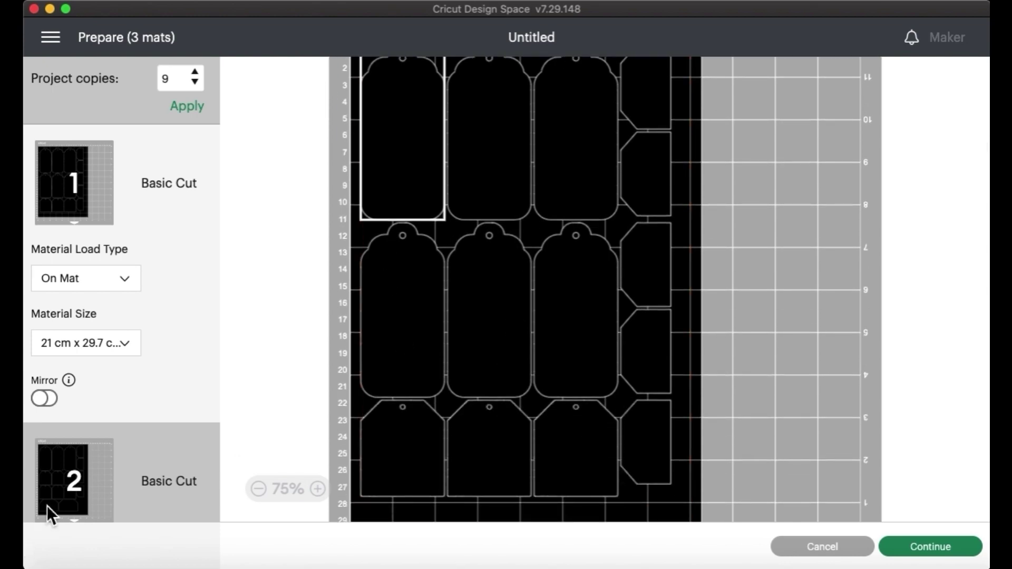
{"action": "left_click", "coordinate": [59, 494]}
{"action": "scroll", "coordinate": [465, 418], "scroll_direction": "down", "scroll_amount": 5}
{"action": "scroll", "coordinate": [465, 418], "scroll_direction": "up", "scroll_amount": 6}
{"action": "scroll", "coordinate": [467, 420], "scroll_direction": "down", "scroll_amount": 5}
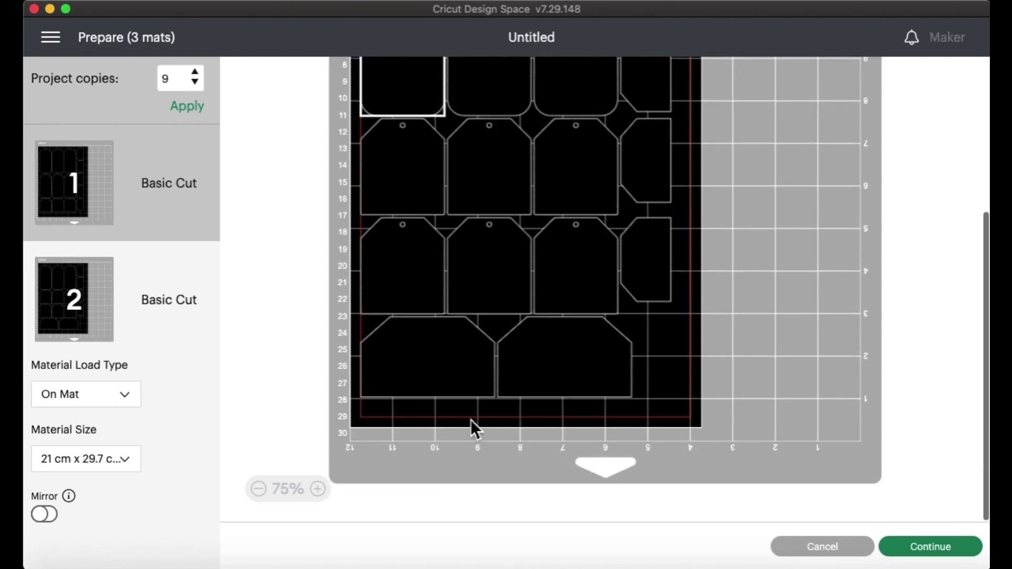
{"action": "scroll", "coordinate": [446, 423], "scroll_direction": "up", "scroll_amount": 4}
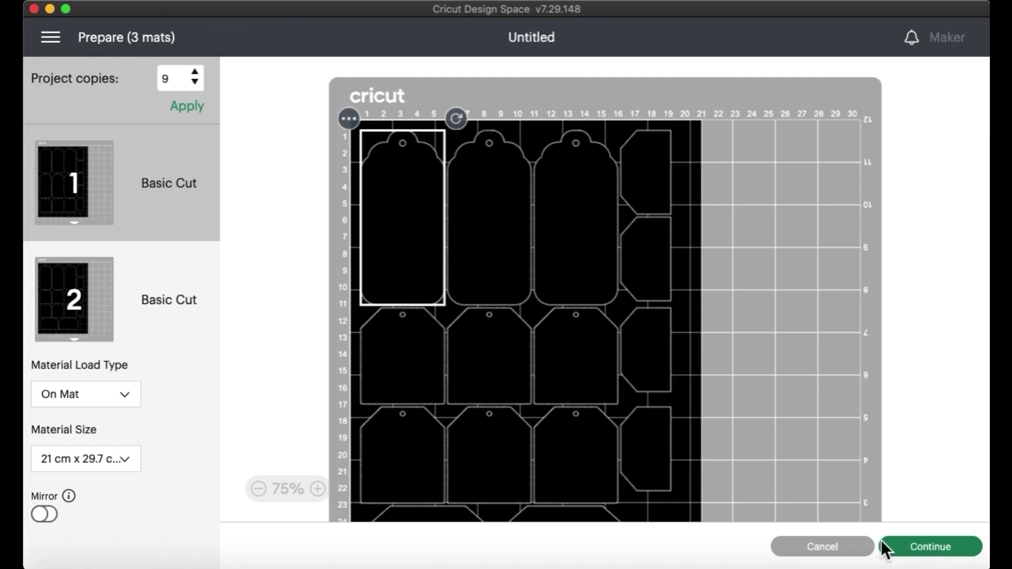
{"action": "left_click", "coordinate": [822, 547]}
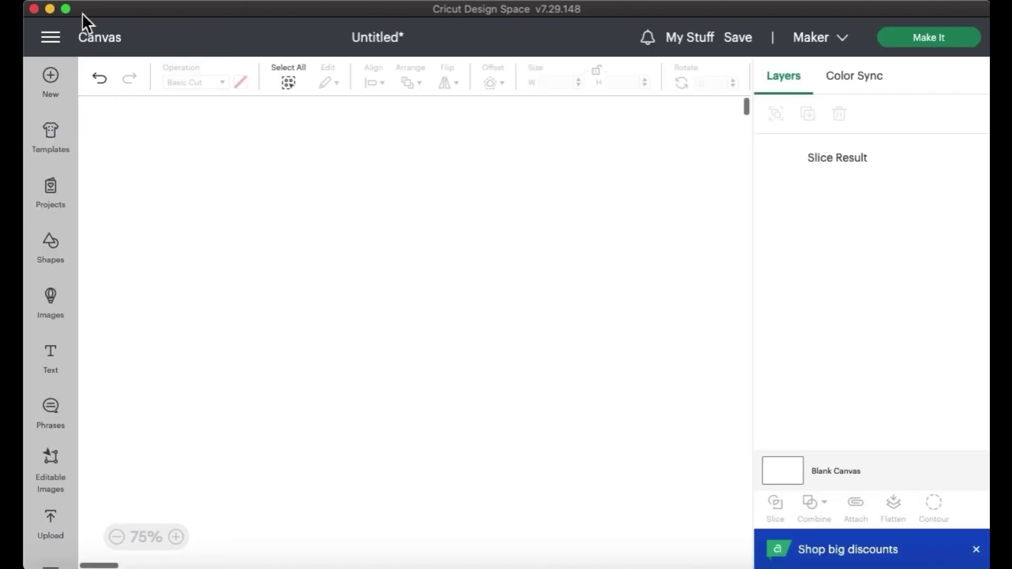